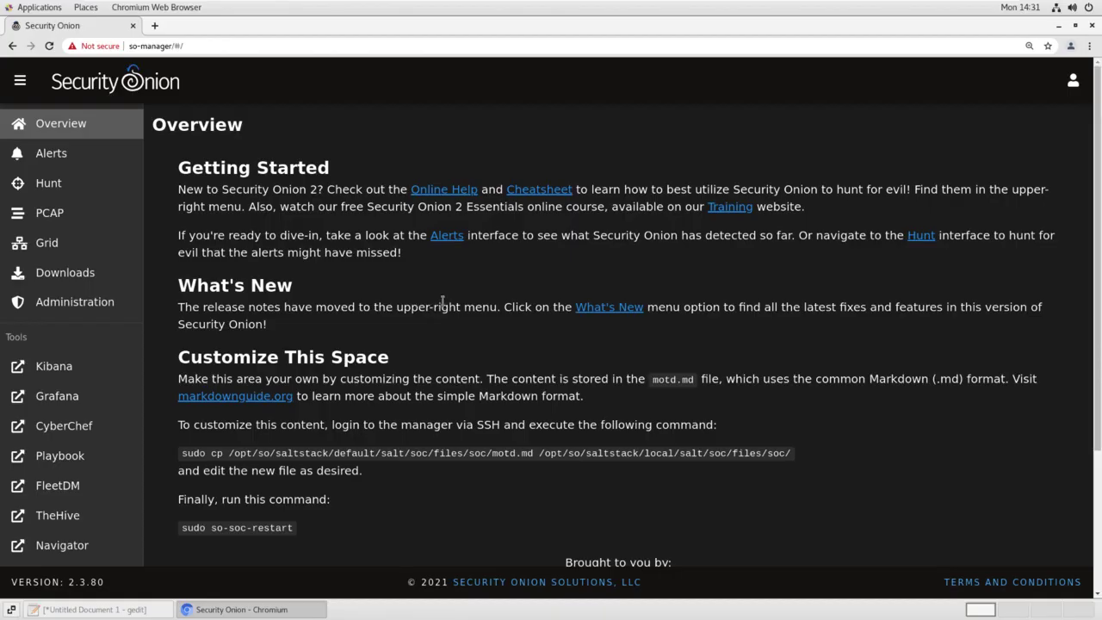
Go to the Alerts page to see the 33 alerts from the last 24 hours
click(61, 153)
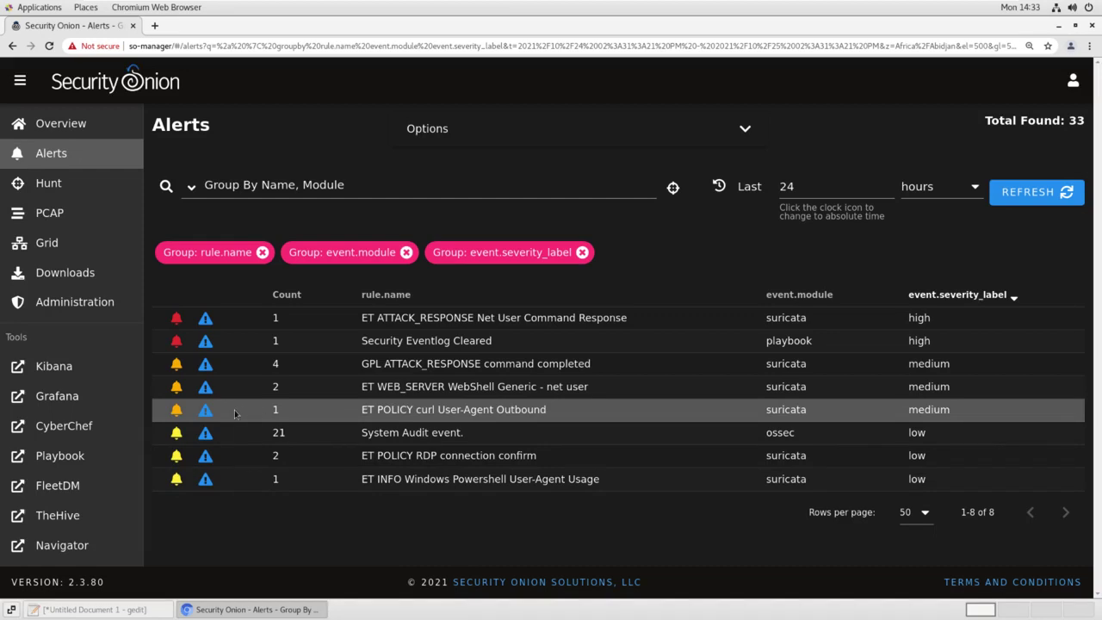
Acknowledge the ET POLICY curl User-Agent Outbound alert to remove it from the list
click(176, 411)
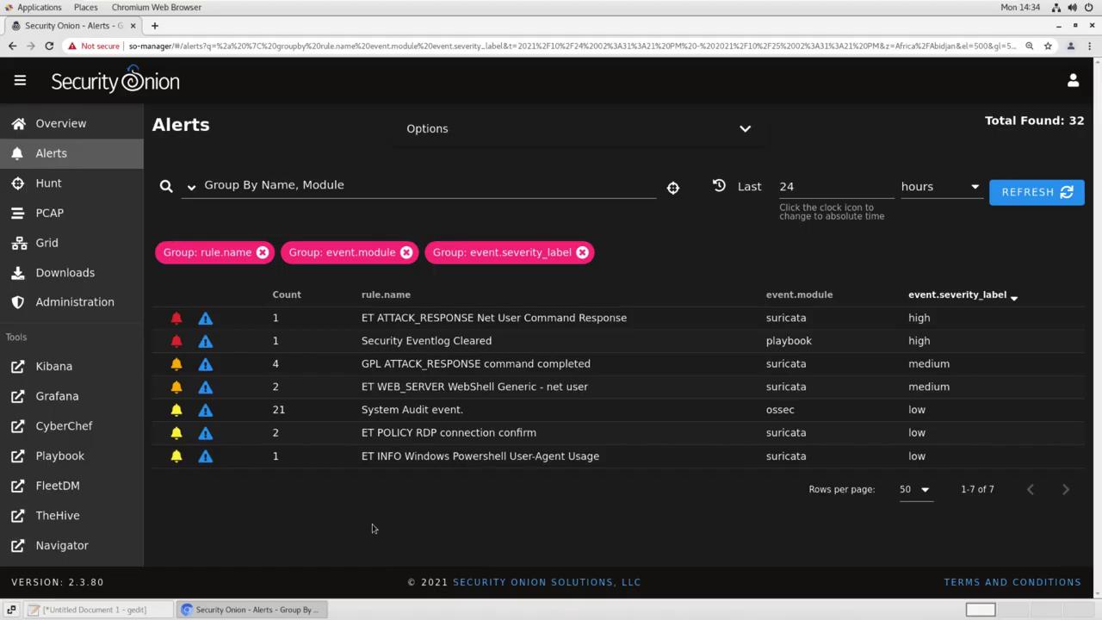
Drill down on Net User Command Response and expand its fields, showing destination 138.92.1.100
click(469, 317)
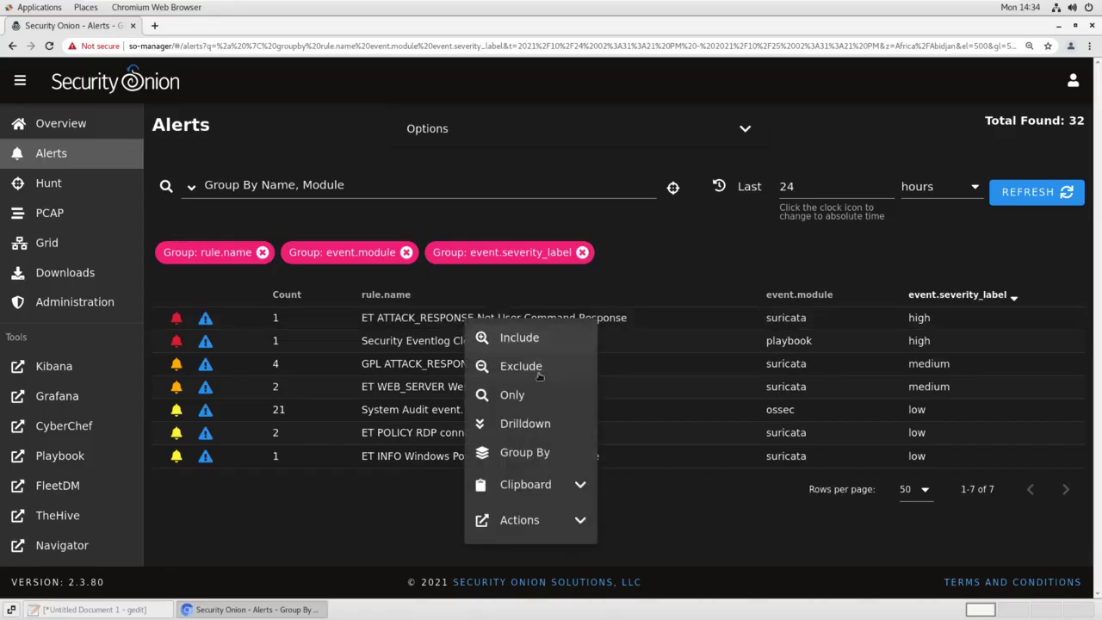
click(526, 424)
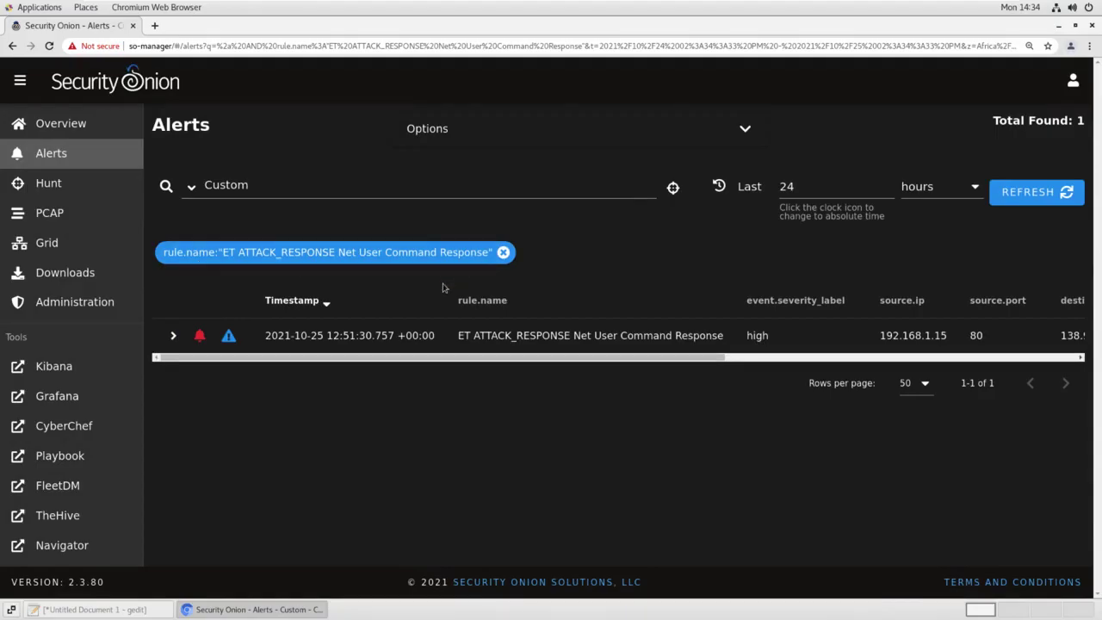
click(175, 337)
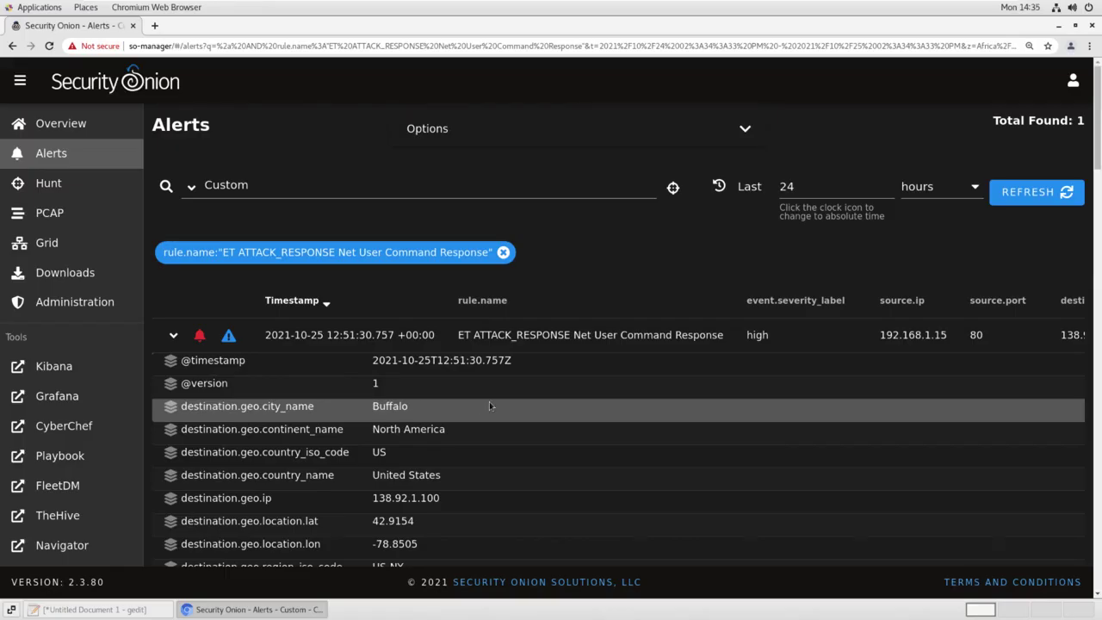
scroll(489, 402, down, 3)
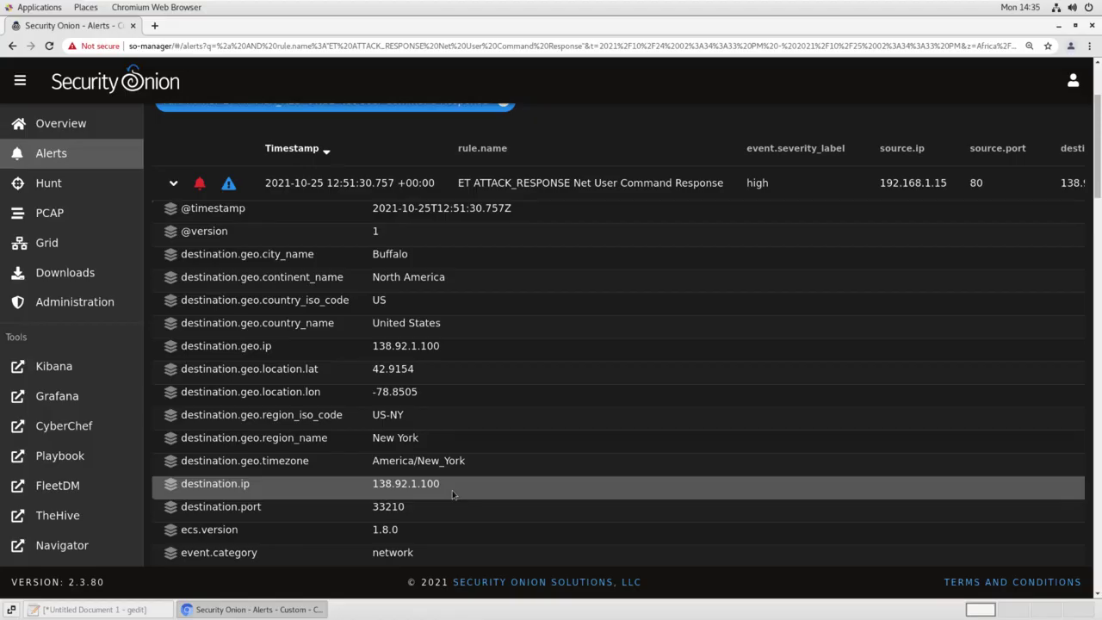
scroll(452, 494, down, 5)
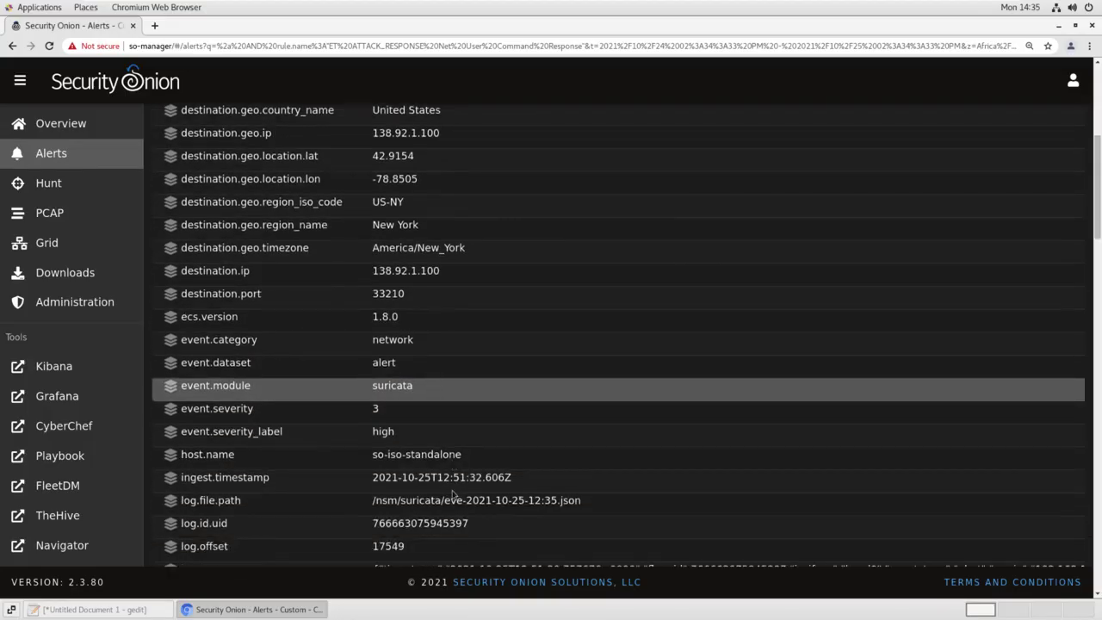
scroll(452, 493, down, 20)
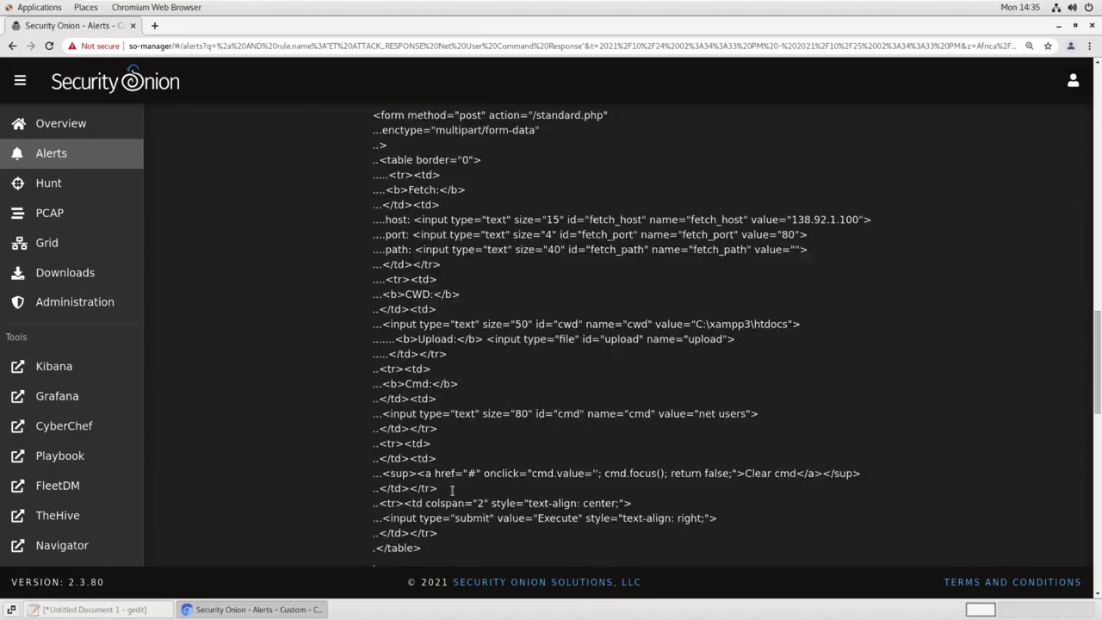
scroll(452, 490, down, 16)
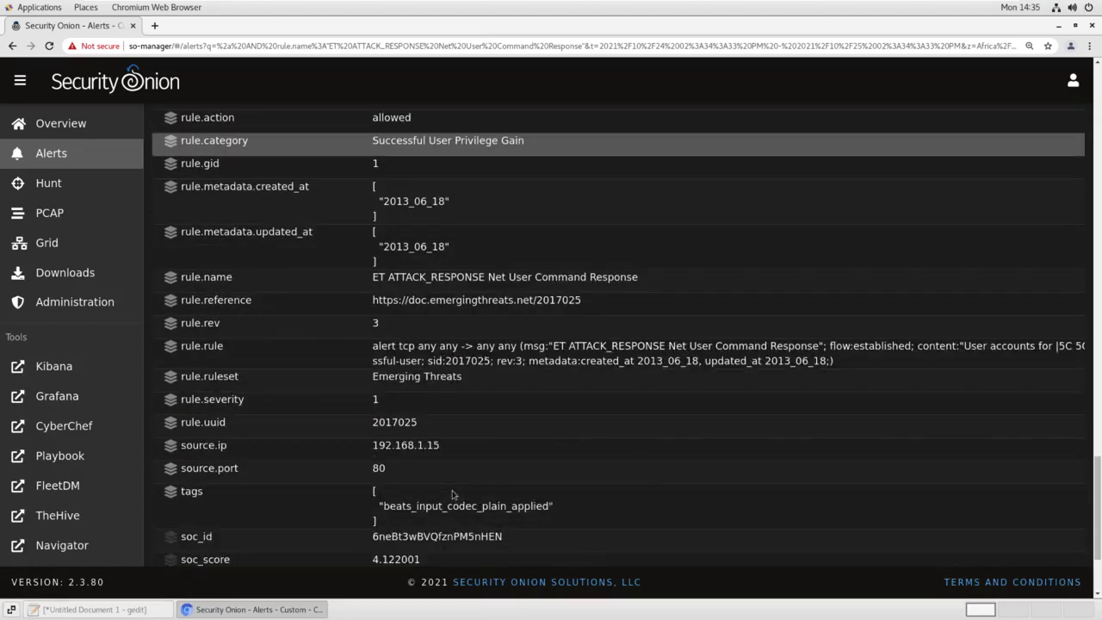
scroll(452, 493, down, 4)
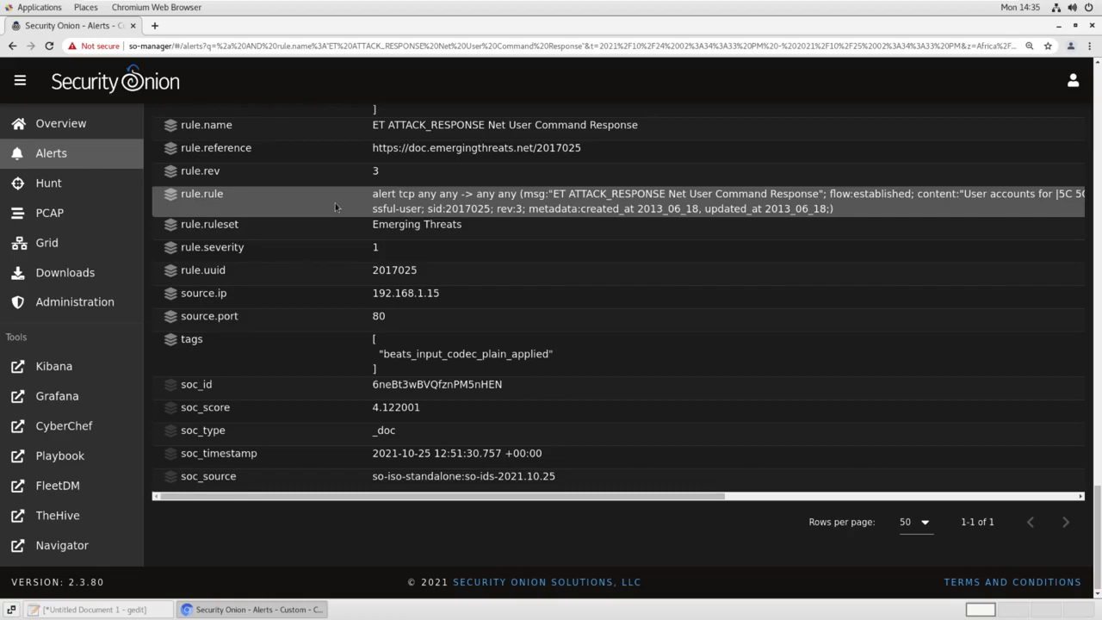
scroll(336, 206, up, 5)
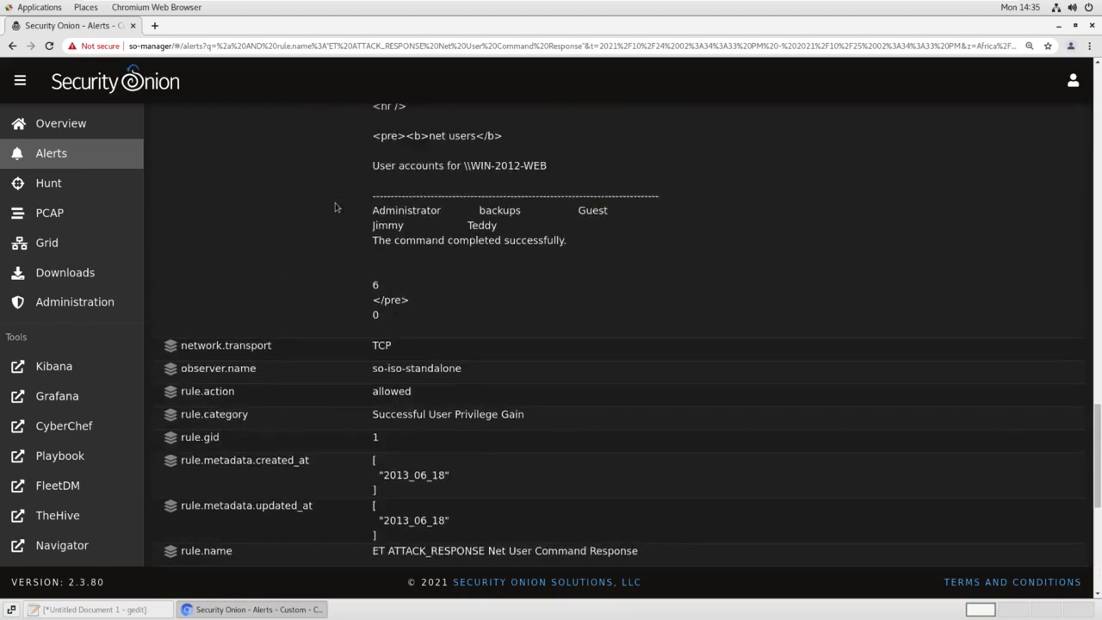
scroll(336, 207, up, 12)
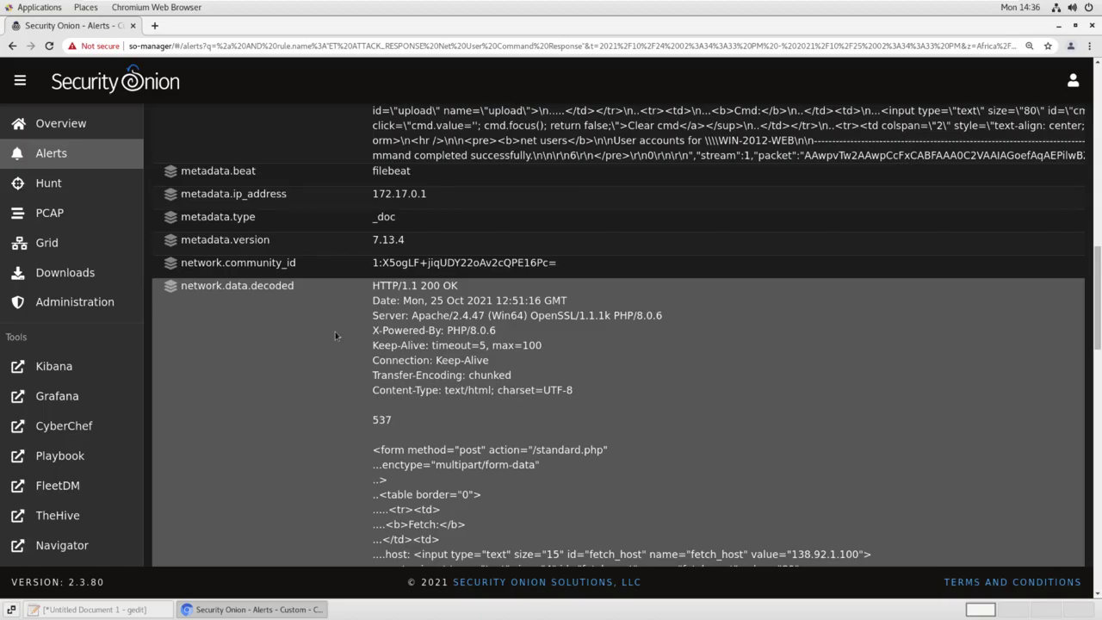
scroll(326, 333, down, 3)
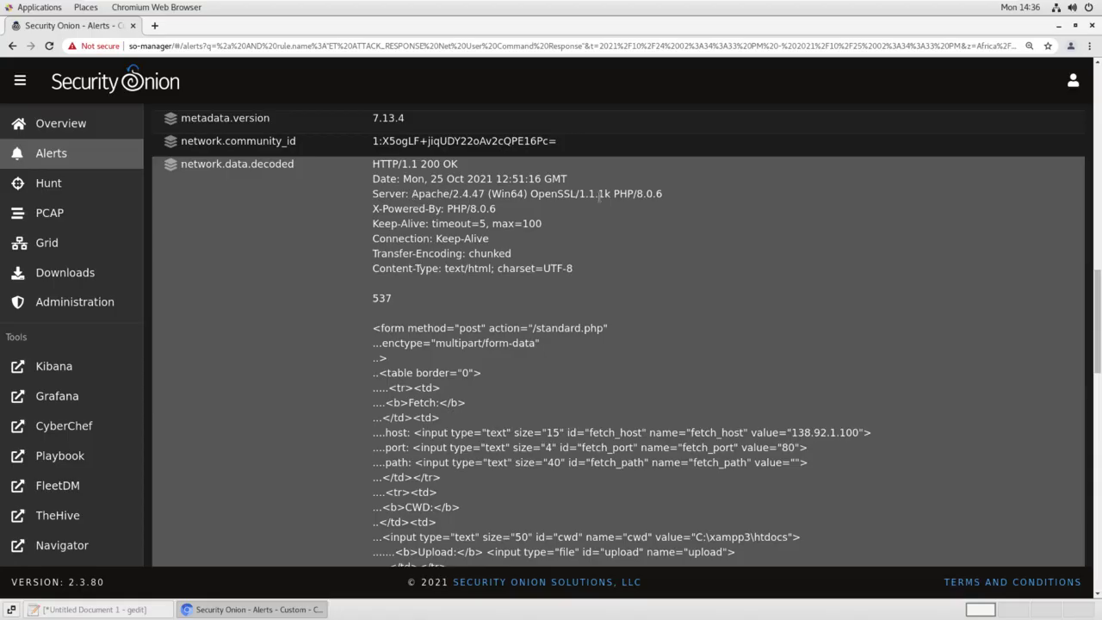
scroll(345, 269, down, 4)
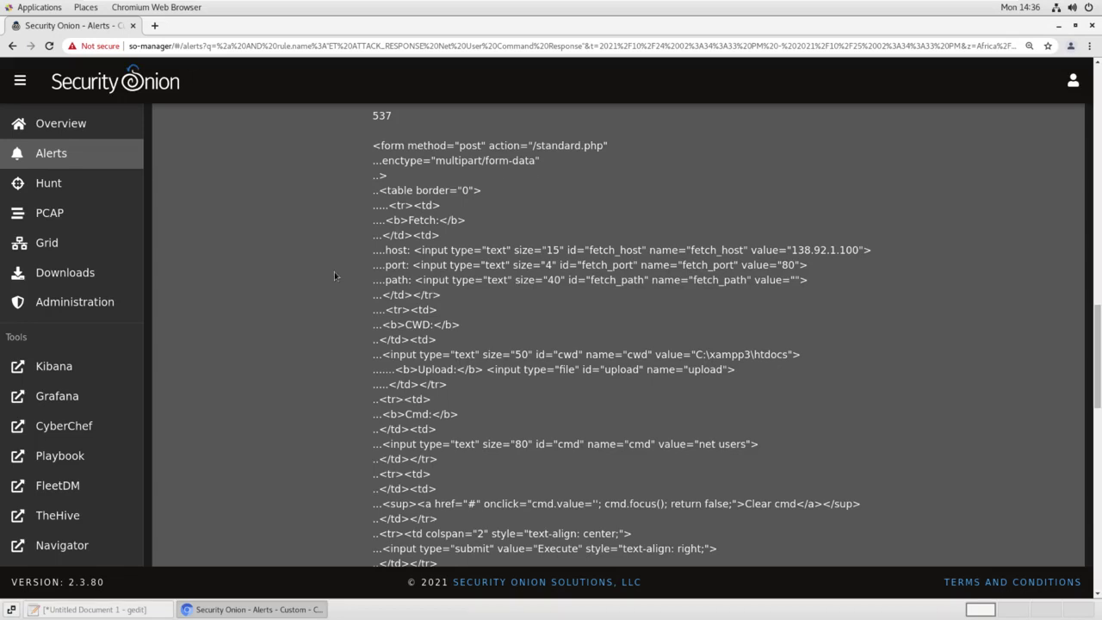
scroll(335, 276, down, 5)
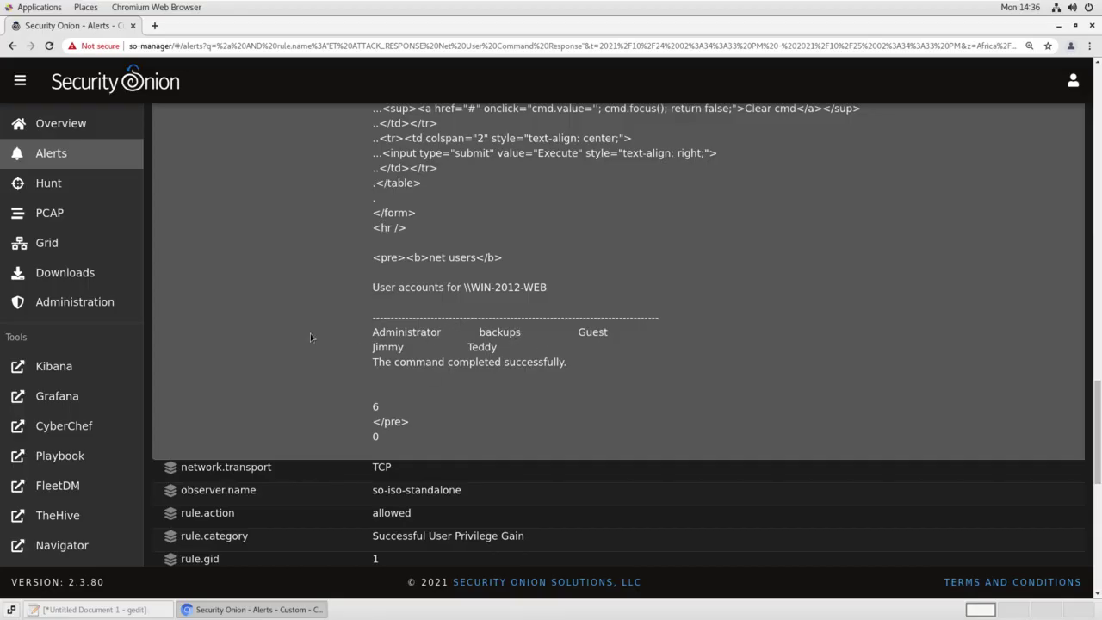
scroll(302, 333, up, 10)
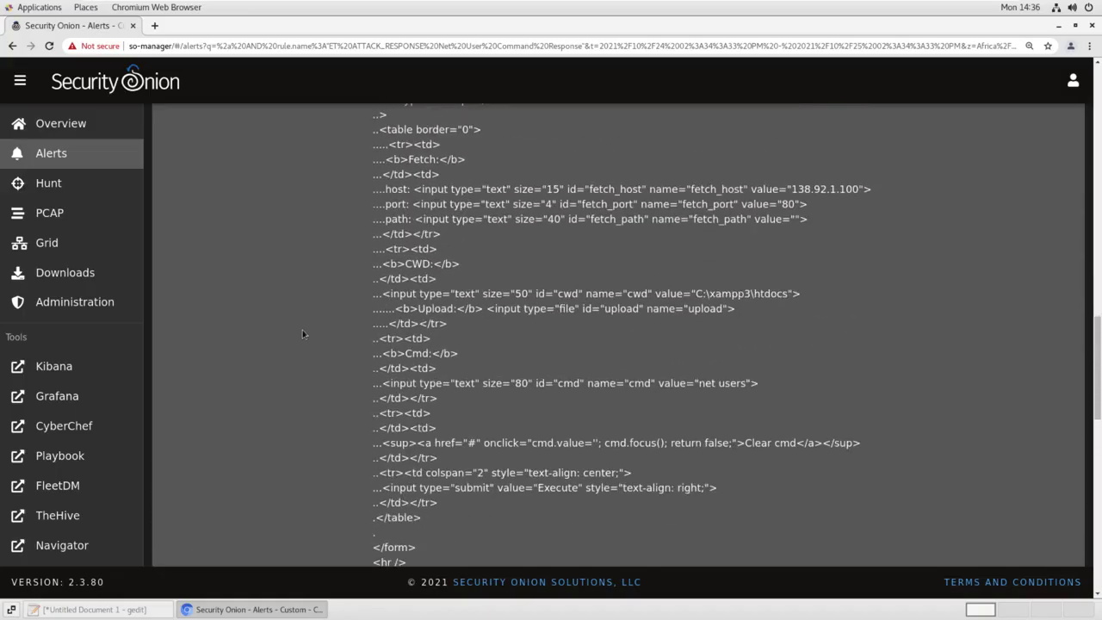
scroll(302, 333, up, 10)
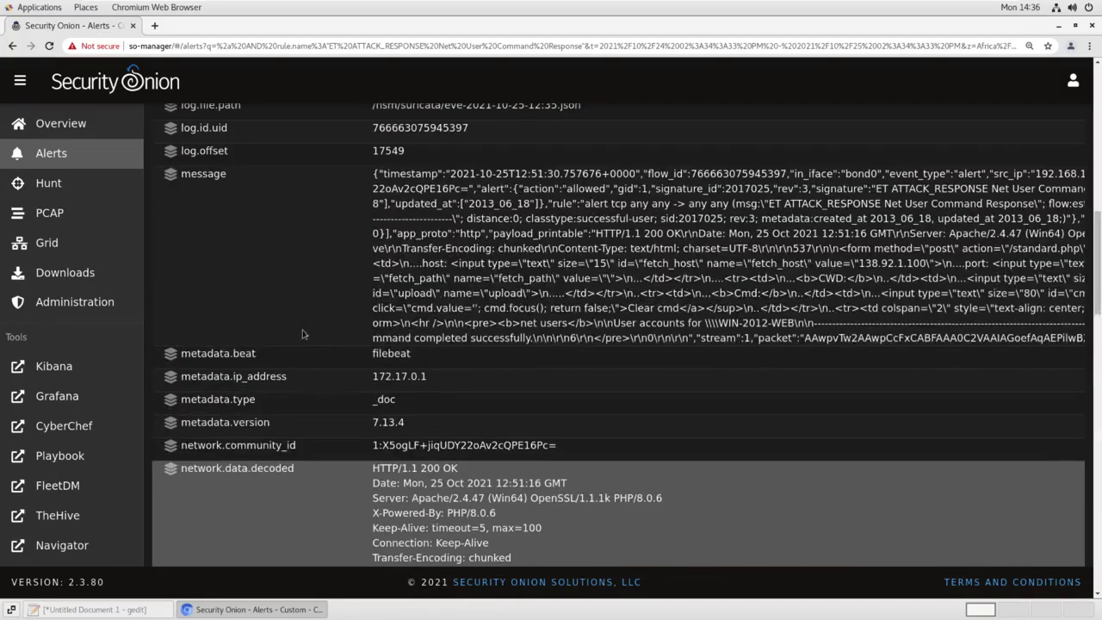
scroll(302, 333, up, 4)
scroll(303, 333, up, 7)
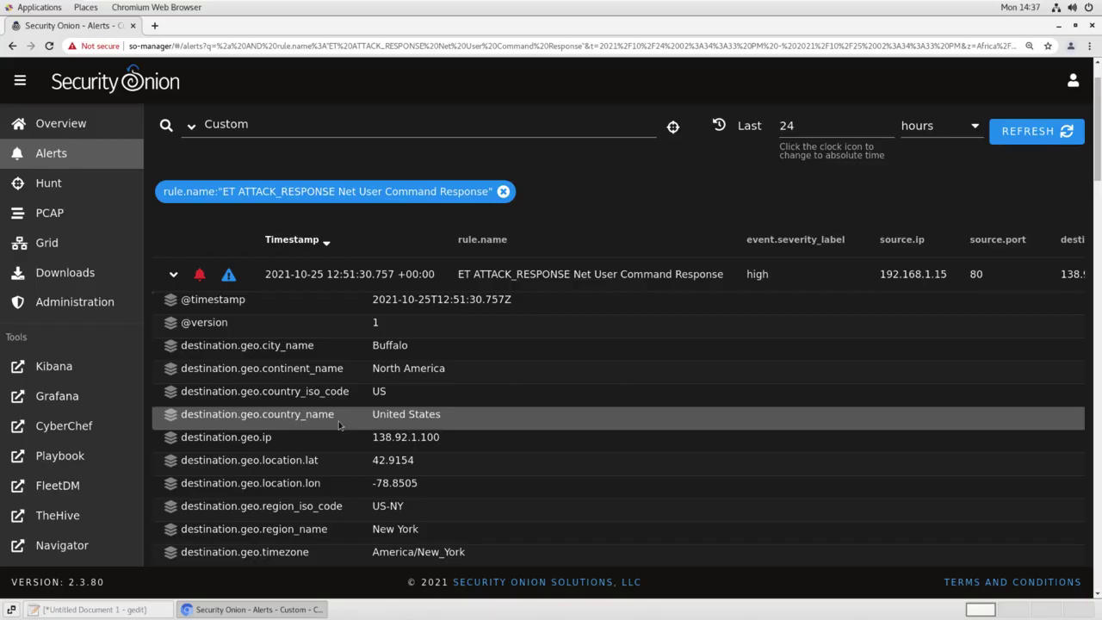
Filter the alerts to only those involving destination IP 138.92.1.100
scroll(334, 429, down, 1)
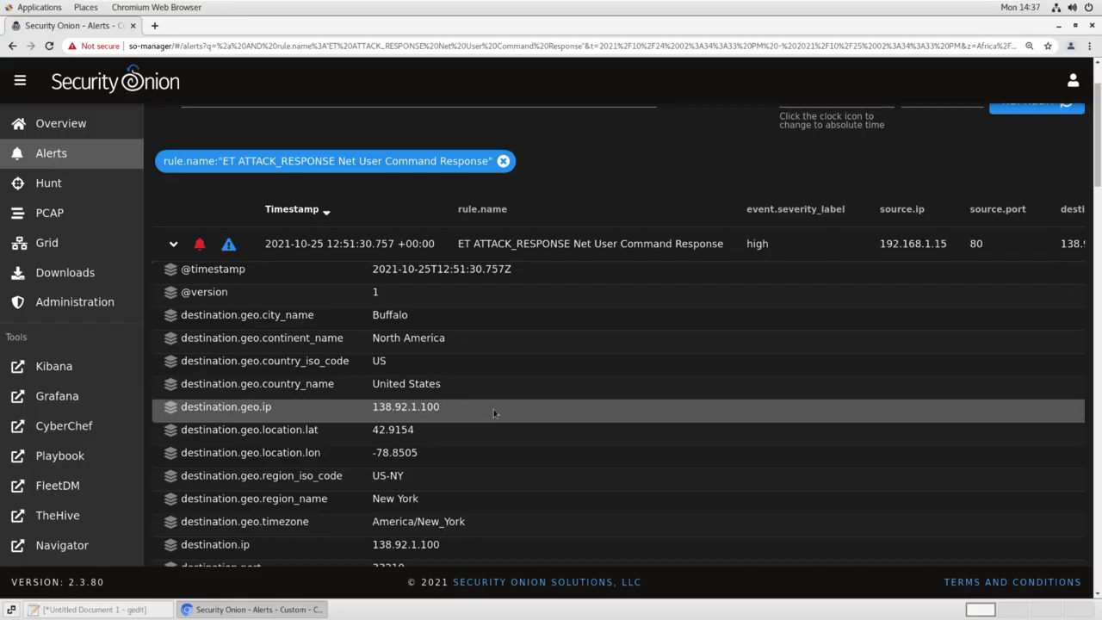
scroll(507, 412, down, 4)
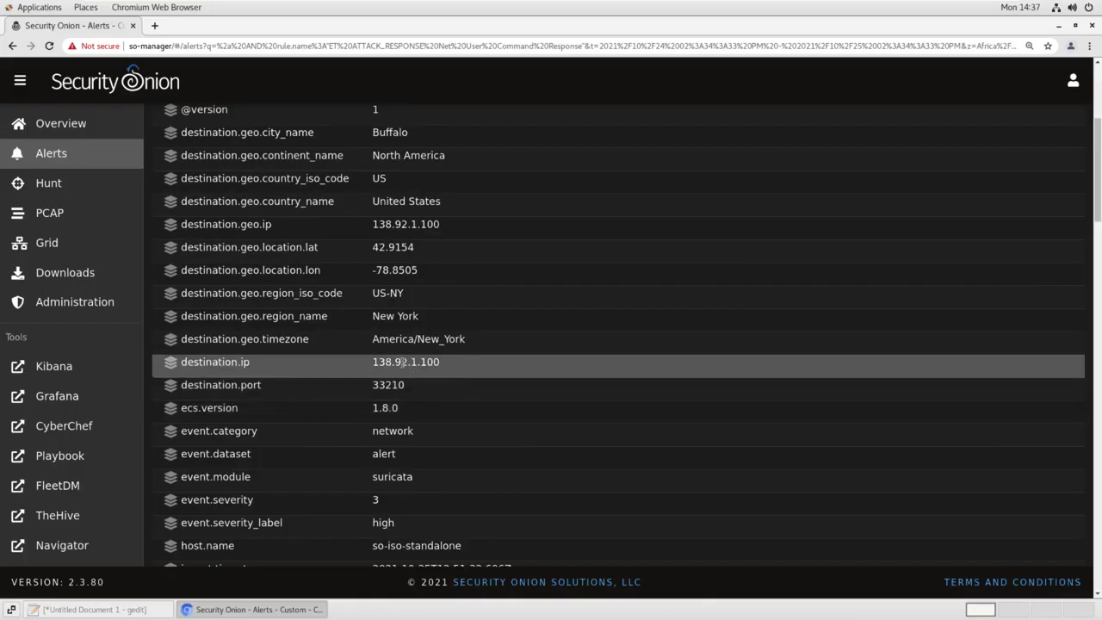
click(403, 363)
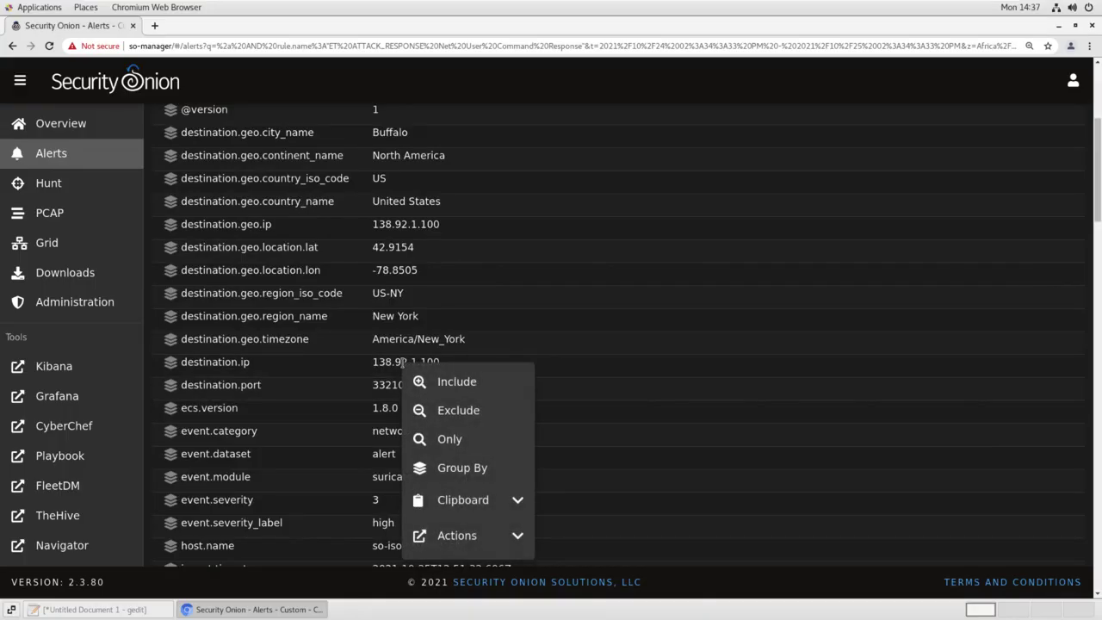
click(465, 441)
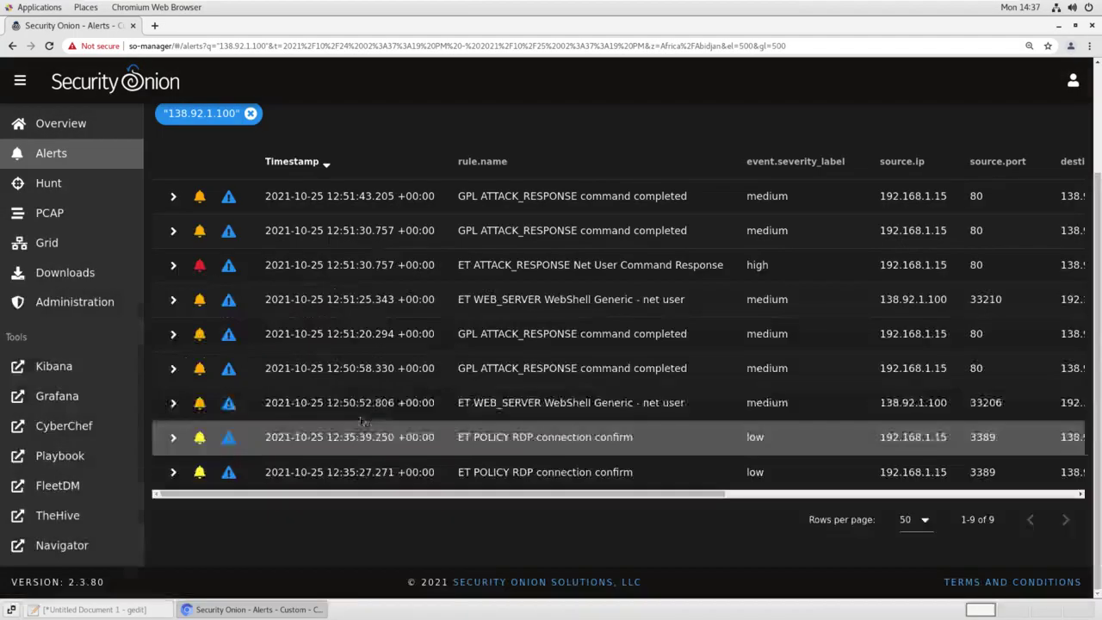
scroll(343, 411, up, 2)
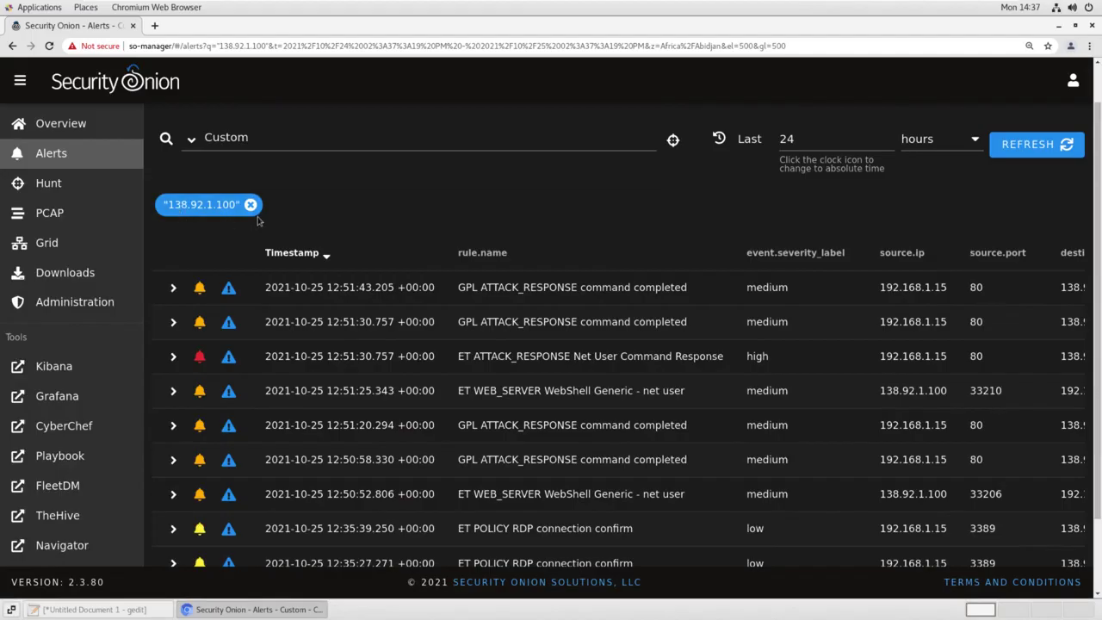
scroll(641, 421, down, 2)
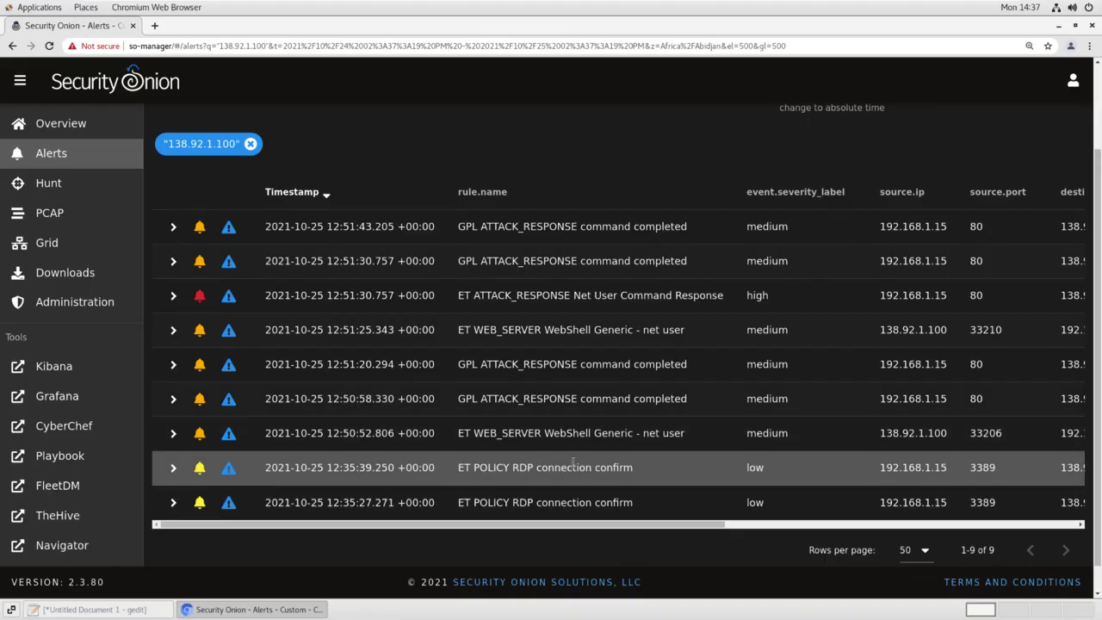
Sort the nine filtered alerts by timestamp, oldest first
click(293, 192)
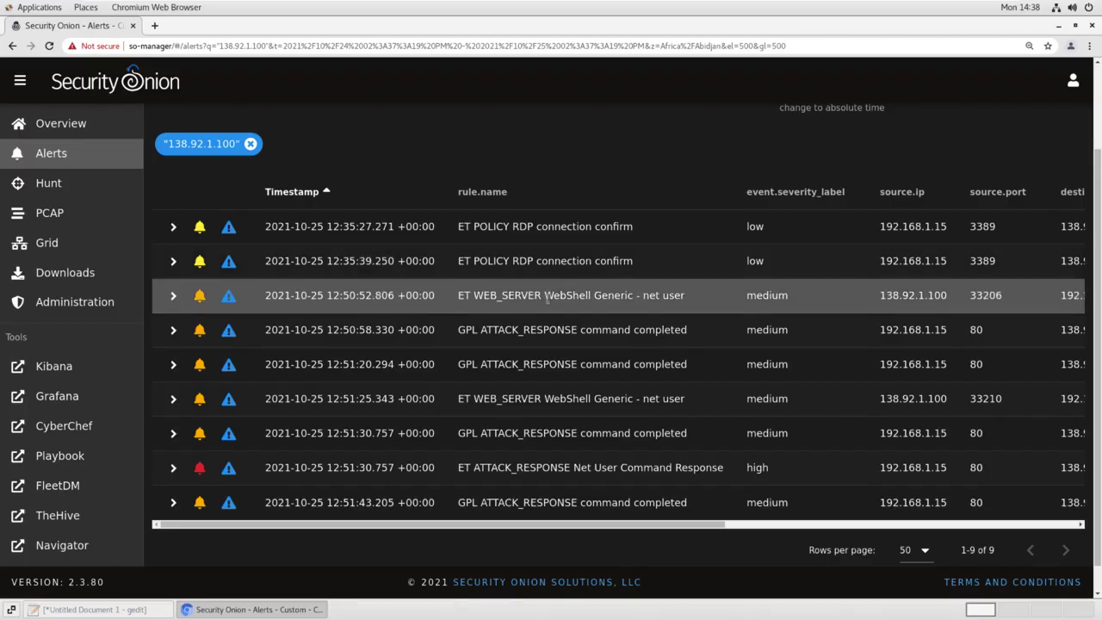
scroll(316, 242, up, 1)
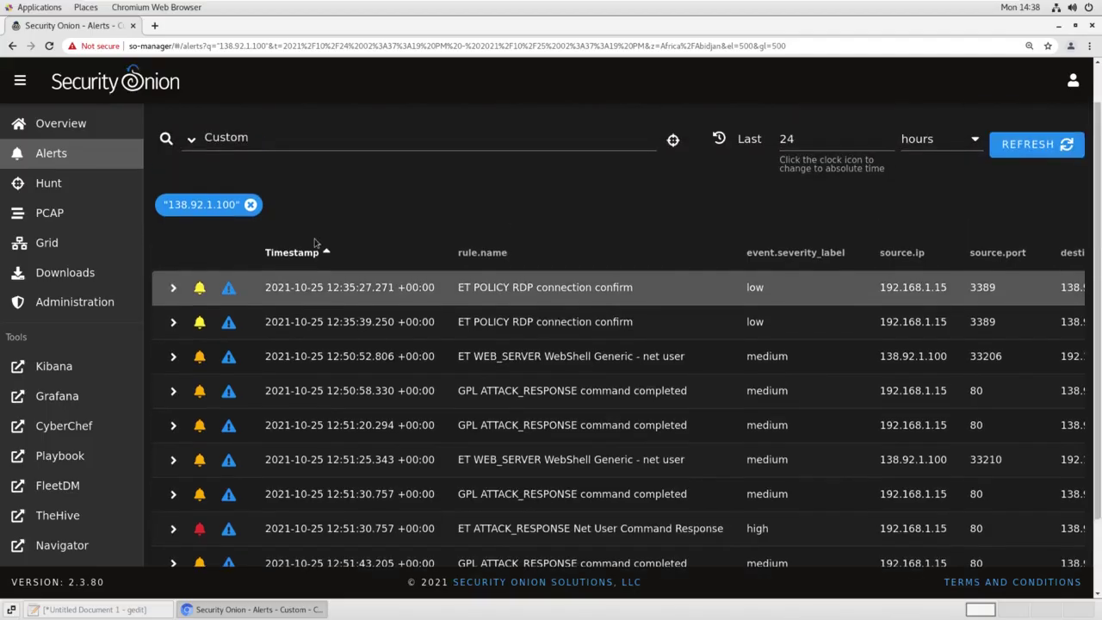
scroll(315, 243, up, 1)
Group alerts by name and module, escalate Net User Command Response, and launch TheHive
click(191, 186)
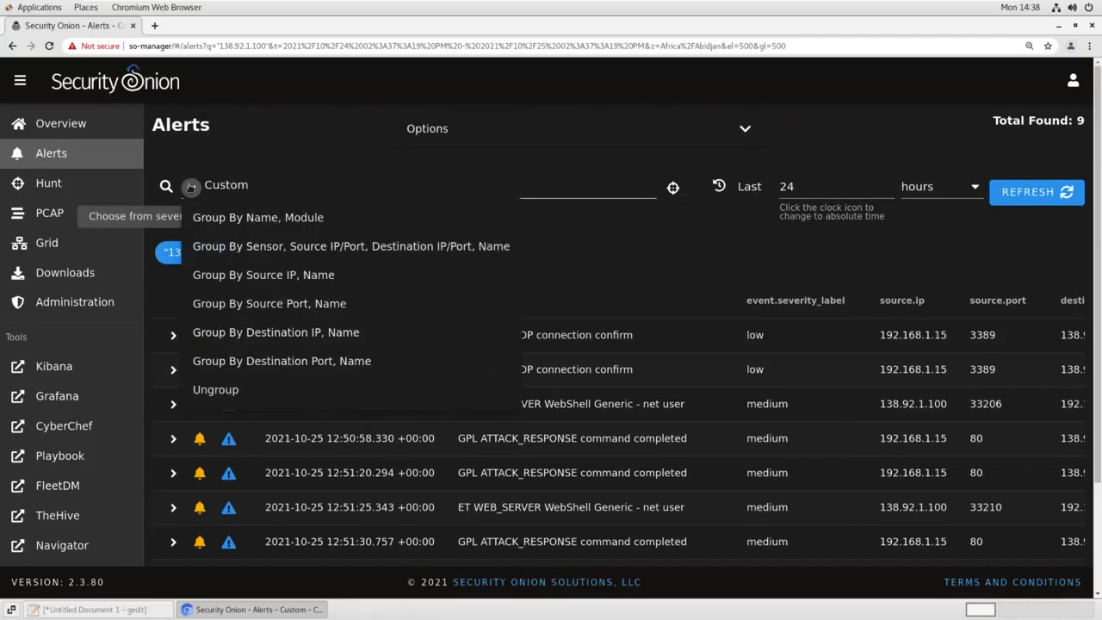
click(266, 226)
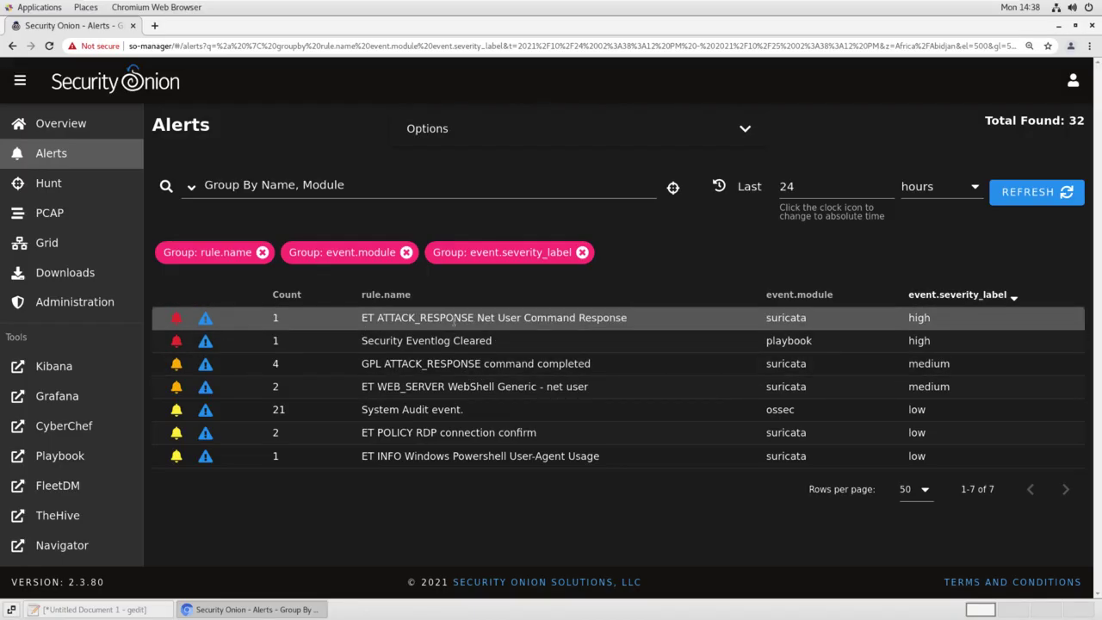
click(205, 321)
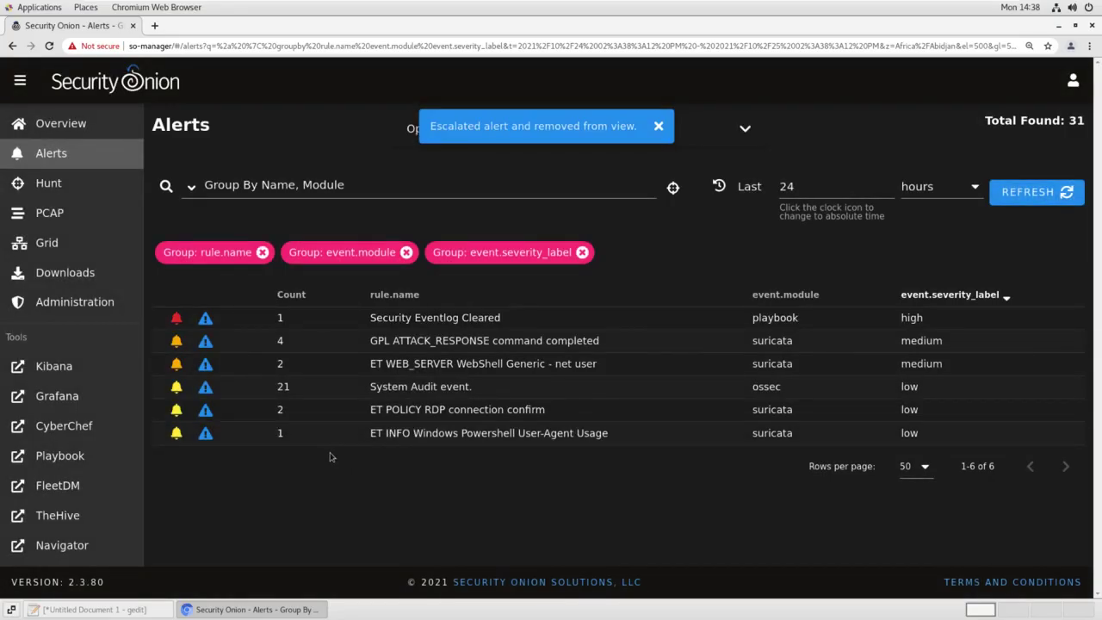
click(57, 517)
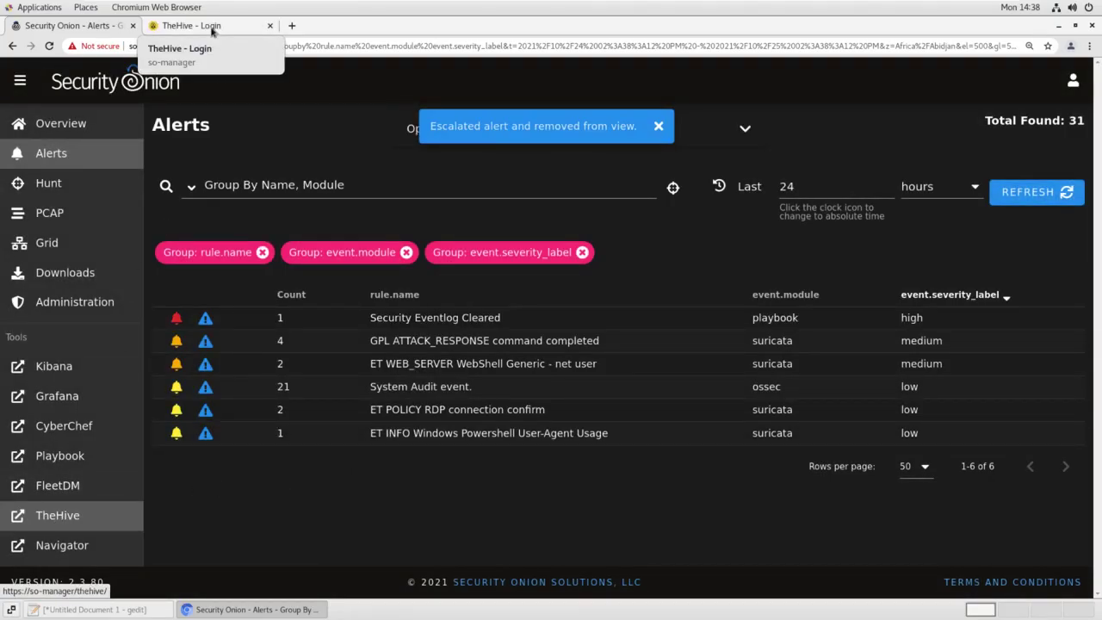
Sign in to TheHive with the analyst account's e-mail and password
click(212, 25)
click(488, 257)
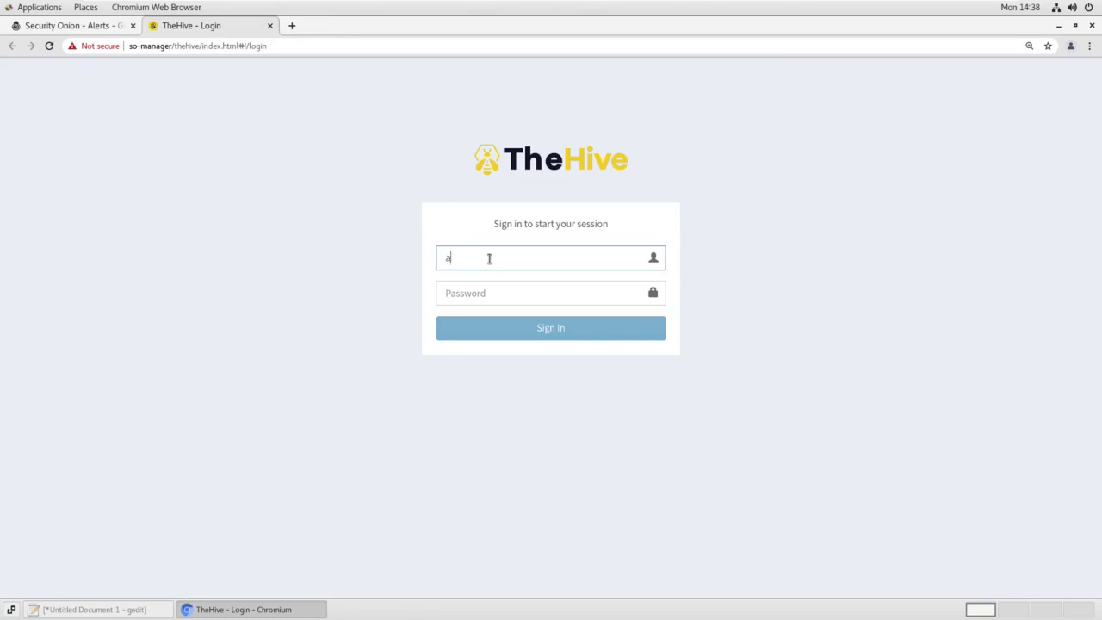
key(Tab)
text(password)
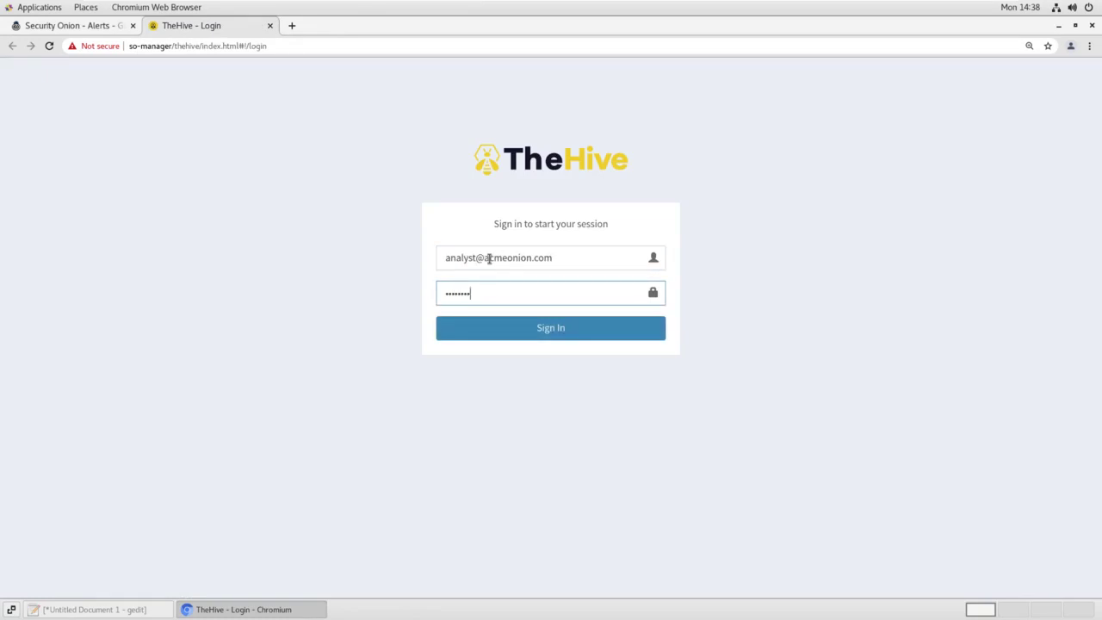
key(Return)
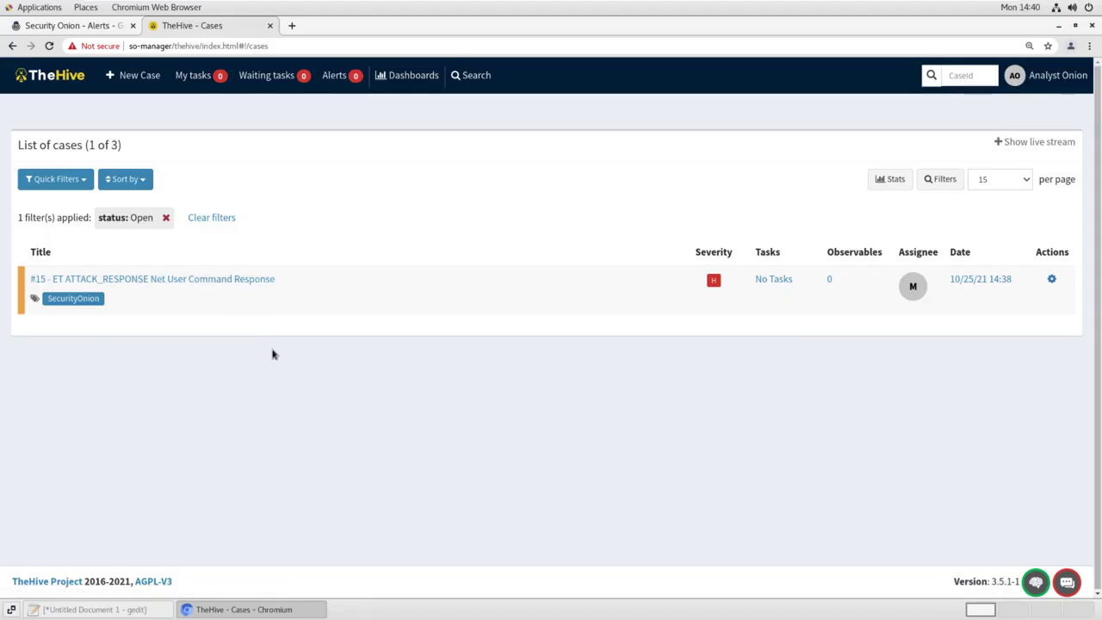
Open case #15, ET ATTACK_RESPONSE Net User Command Response, at its empty Observables list
click(312, 301)
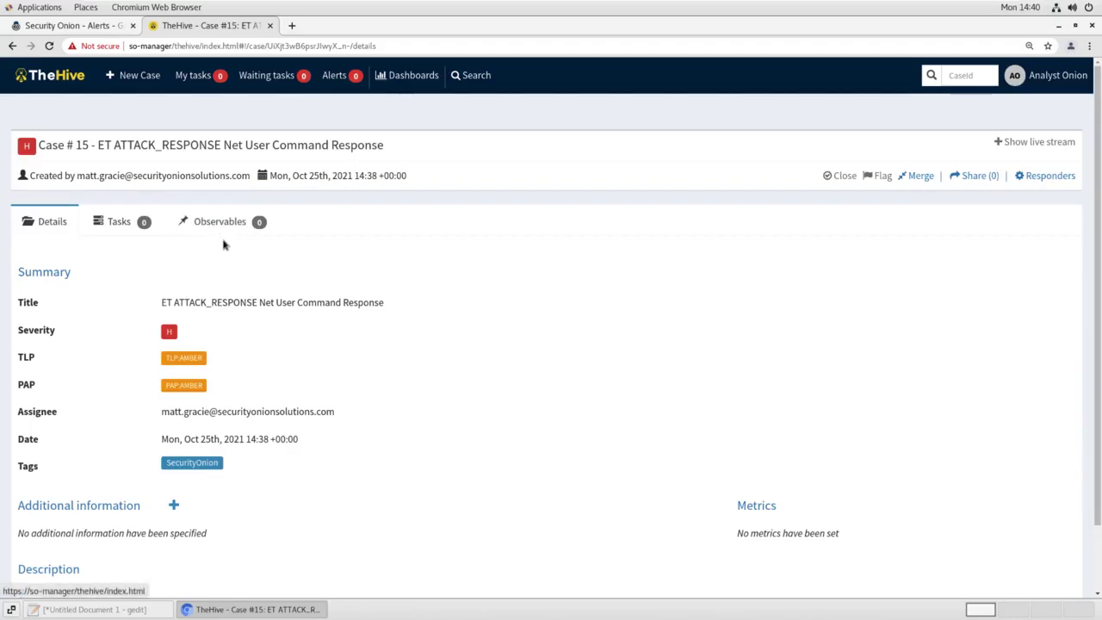
click(222, 224)
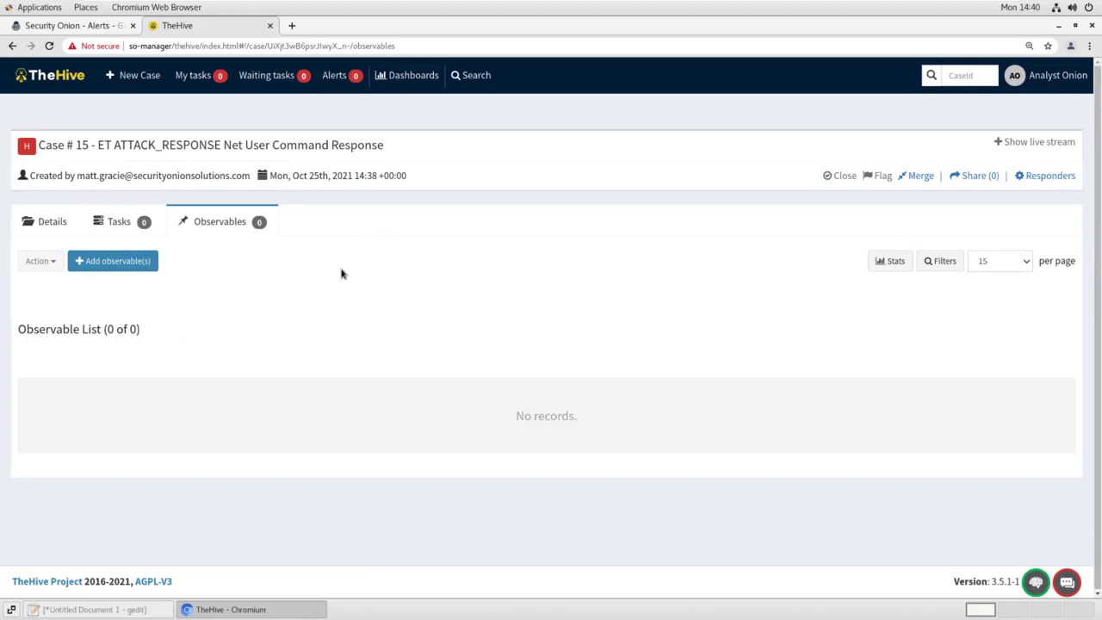
Create ip observables 138.92.1.100 and 192.168.1.15 described 'Possible webshell IPs.', then return to Security Onion
click(116, 261)
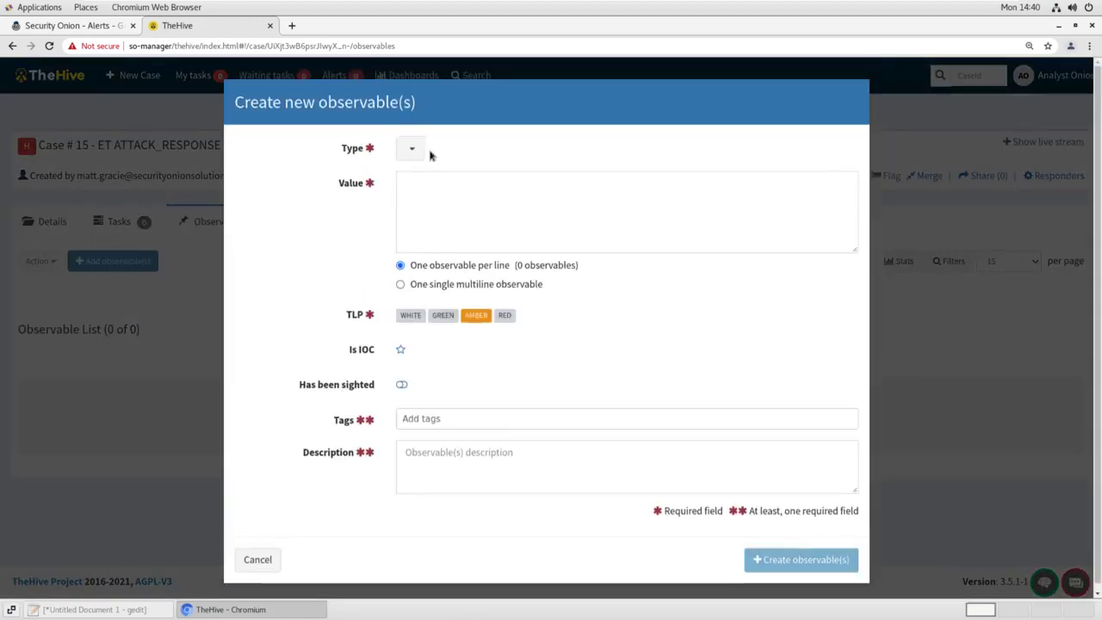
click(410, 148)
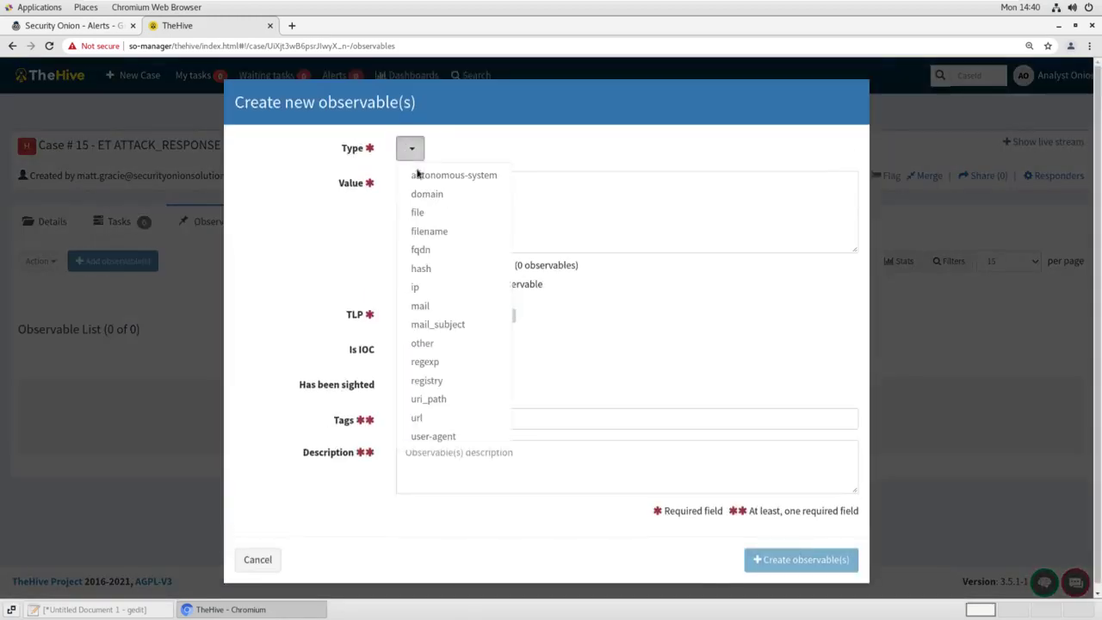
click(428, 288)
click(459, 207)
text(13)
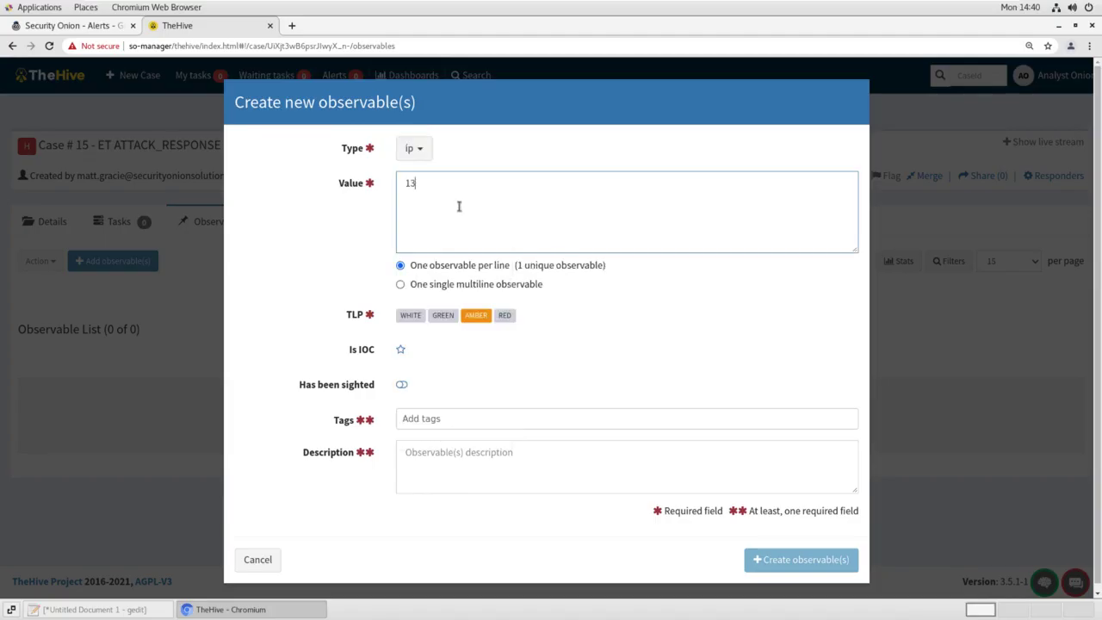
text(8.92.1.100 )
text(192)
text(.168.1.15)
click(426, 459)
text(Poss)
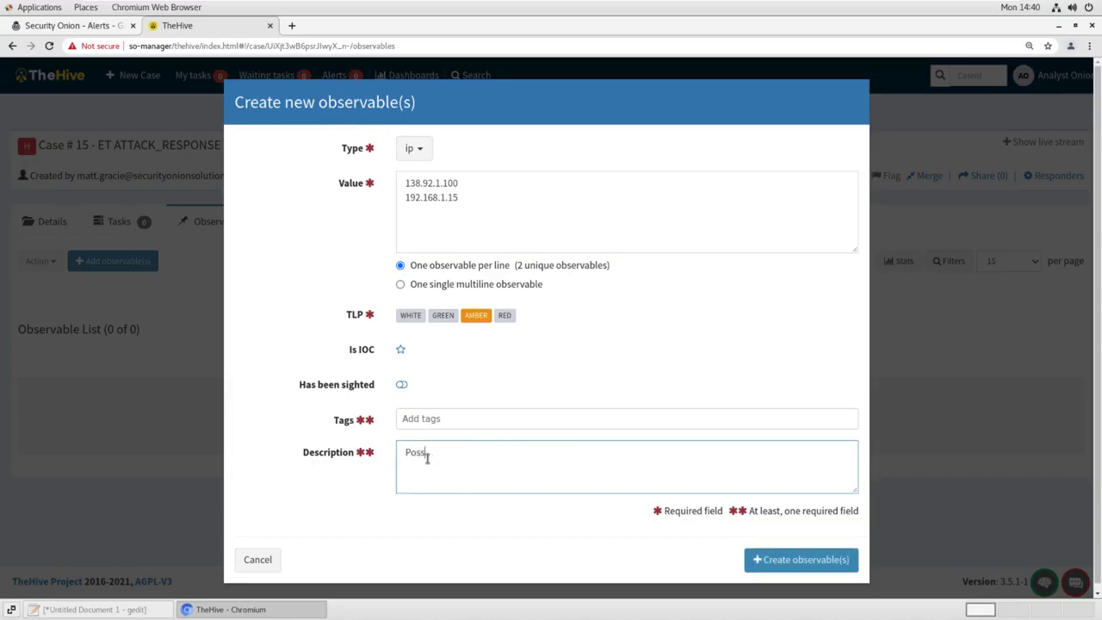
text(ible webshell IPs.)
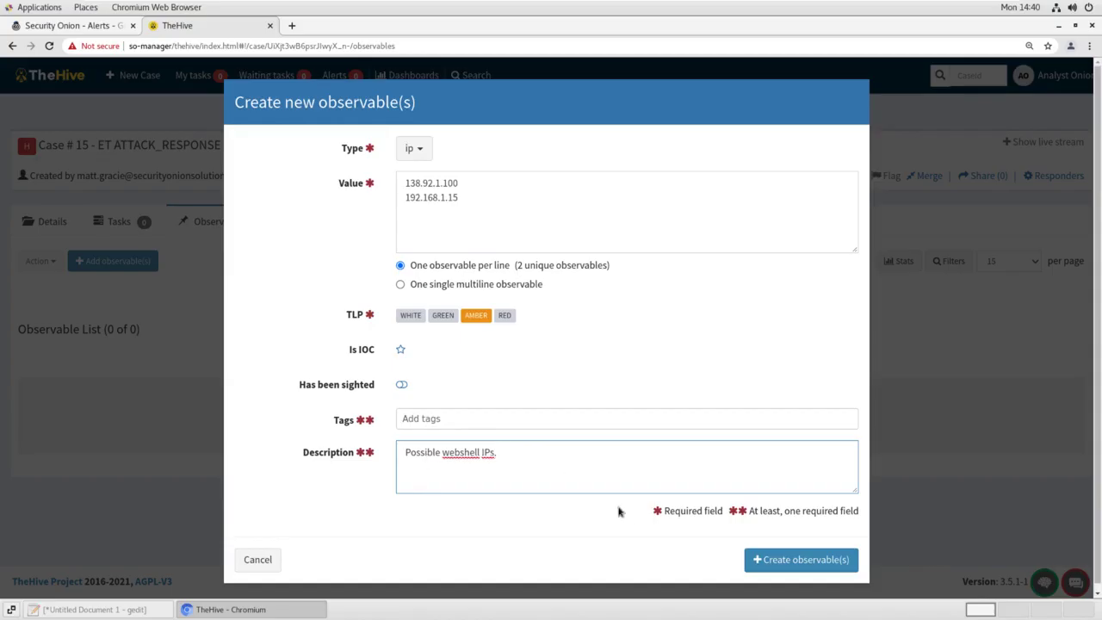
click(764, 558)
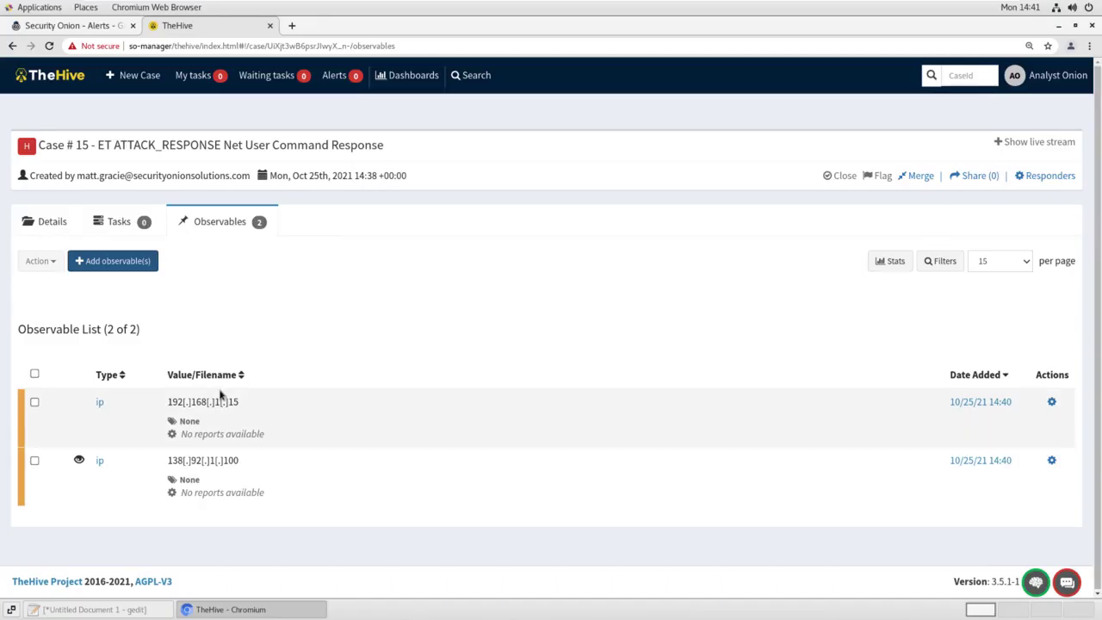
click(86, 26)
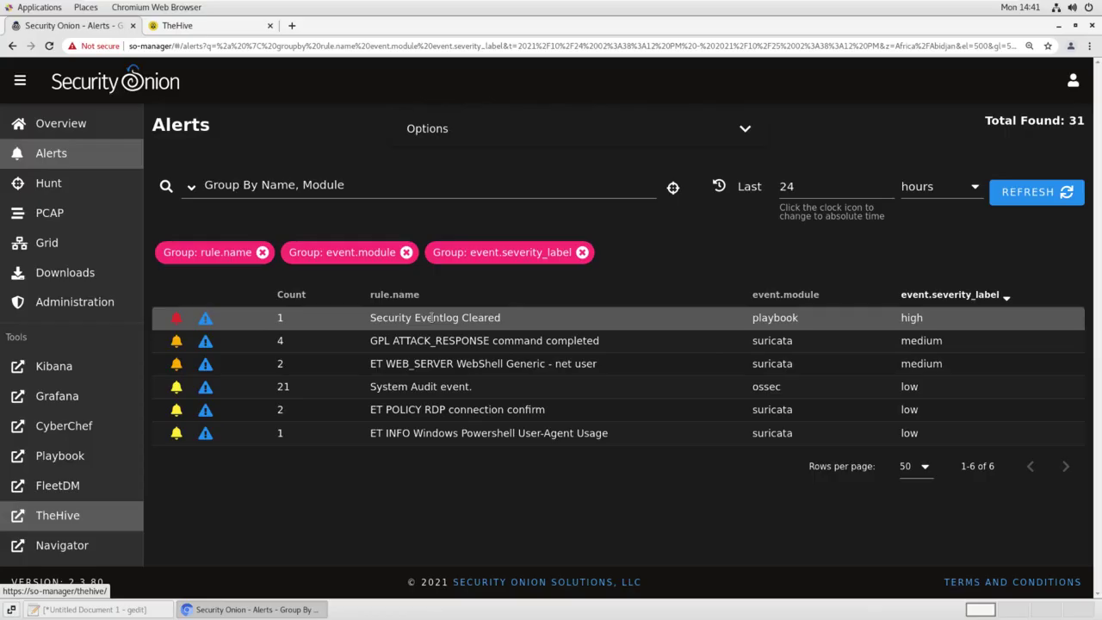
Drill into the Security Eventlog Cleared alert and review its expanded fields
click(432, 317)
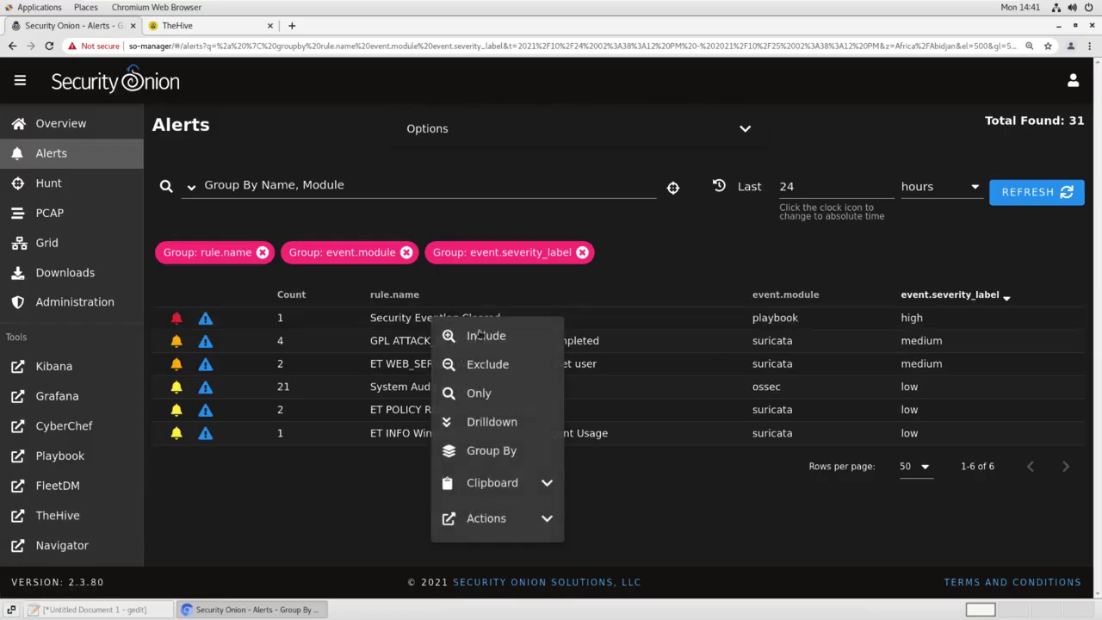
click(523, 430)
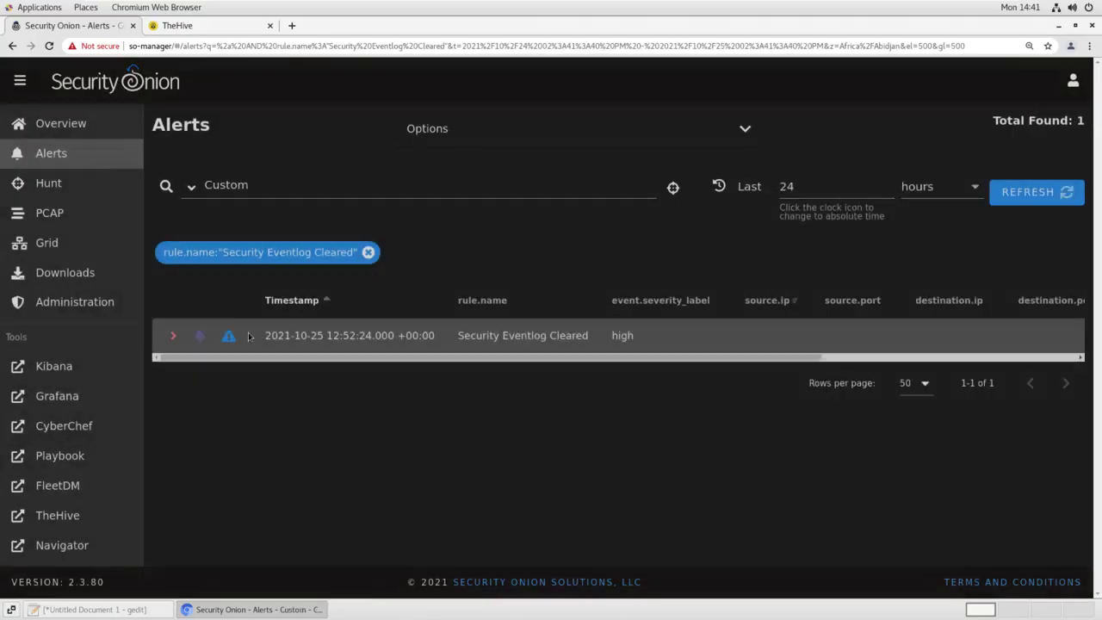
click(173, 335)
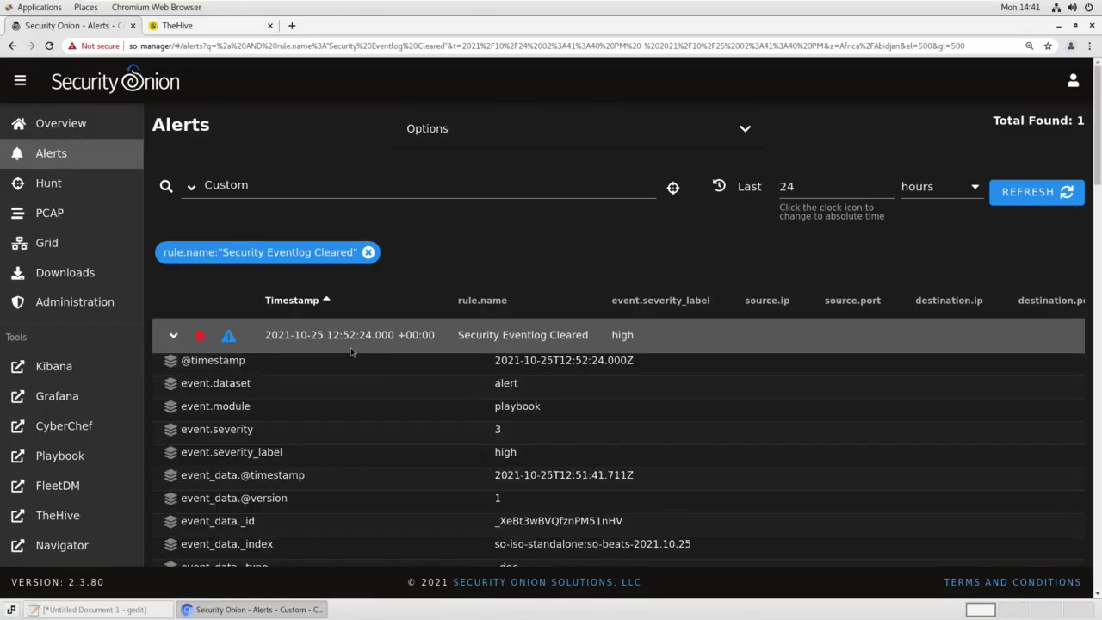
scroll(351, 351, down, 10)
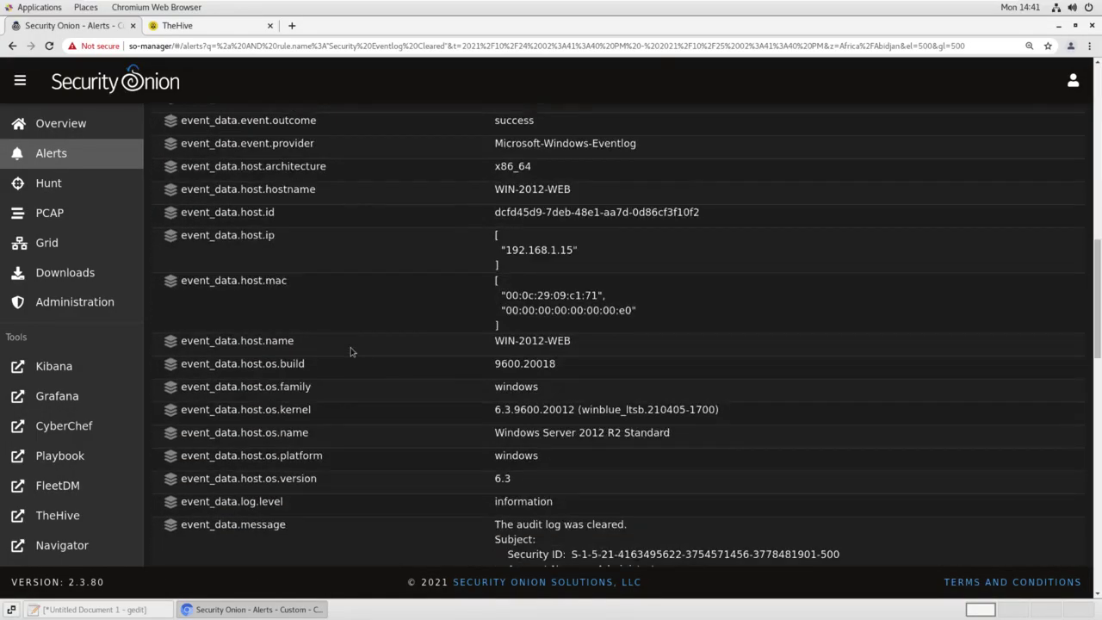
scroll(351, 351, down, 5)
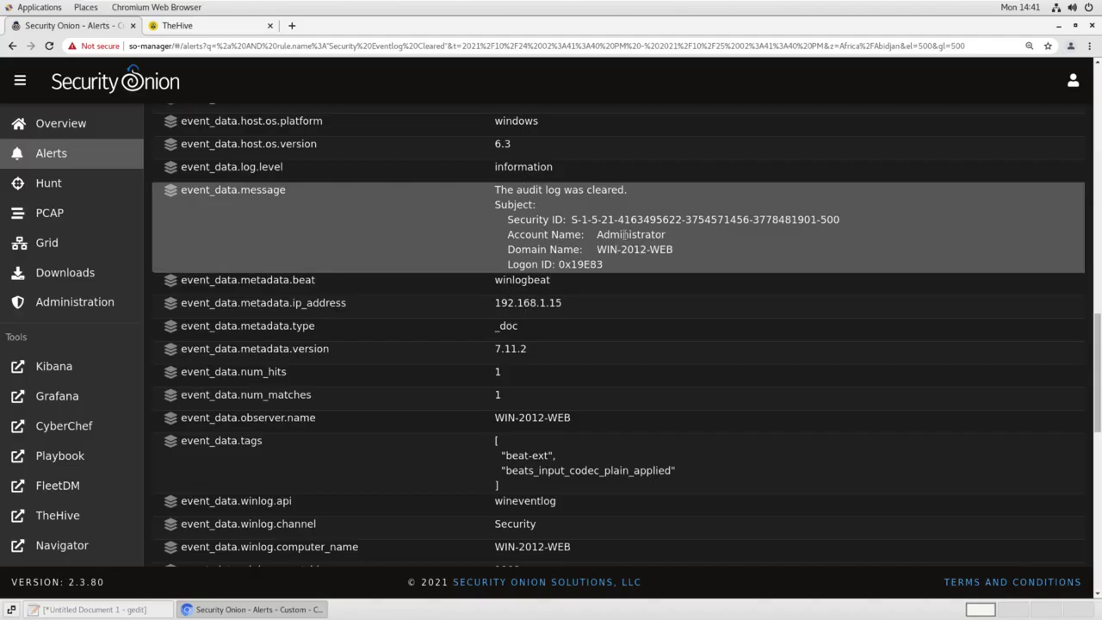
scroll(218, 251, up, 6)
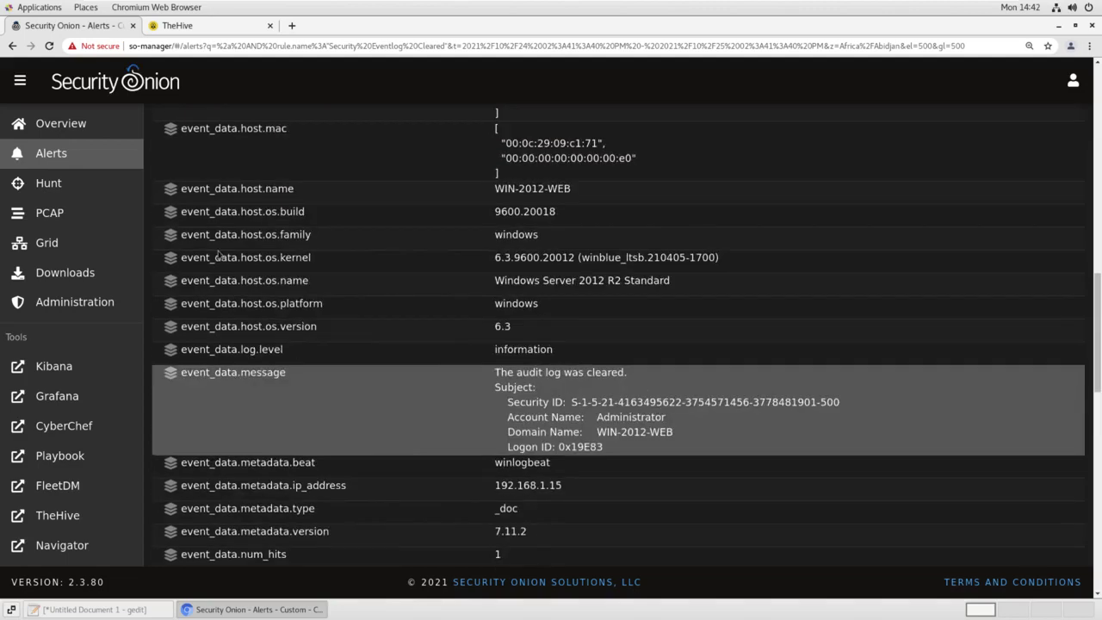
scroll(218, 251, up, 6)
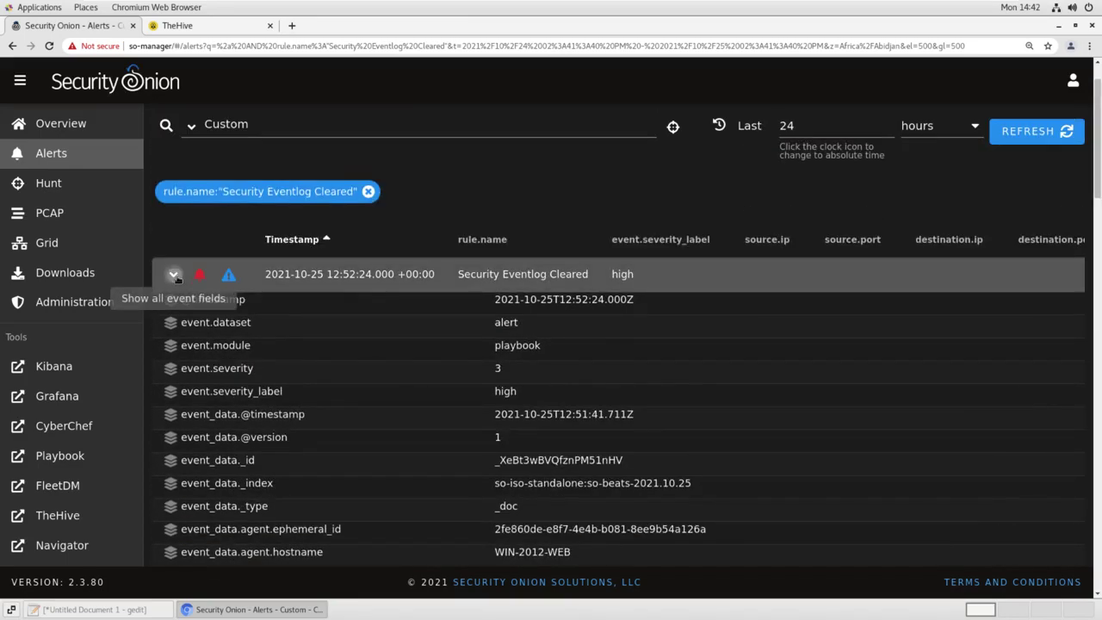
Collapse the alert and regroup alerts by name and module
click(173, 274)
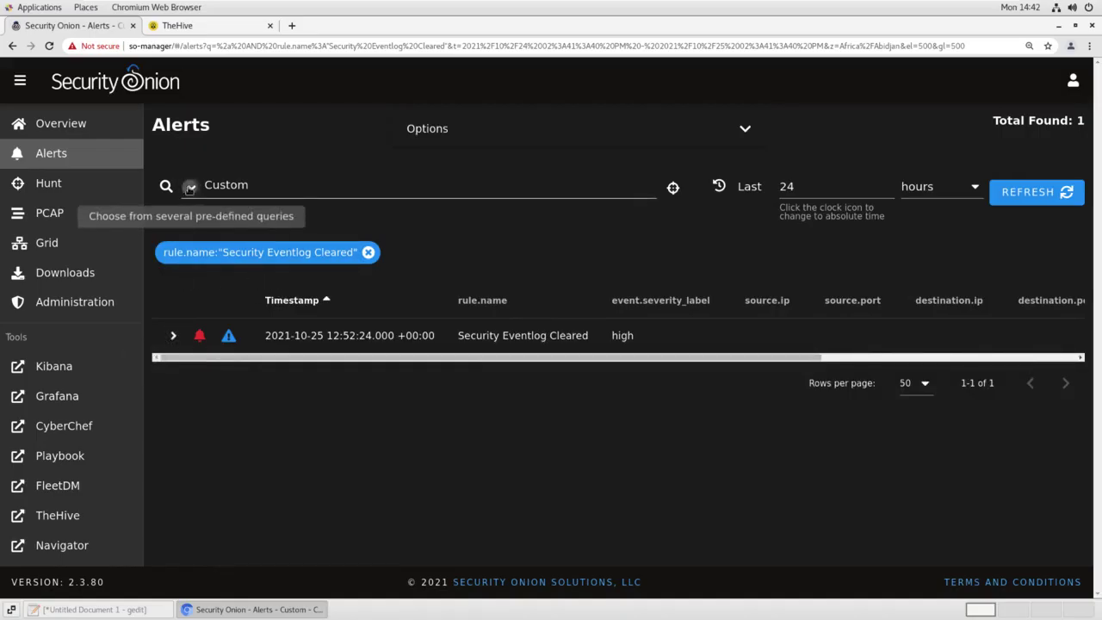
click(191, 186)
click(256, 222)
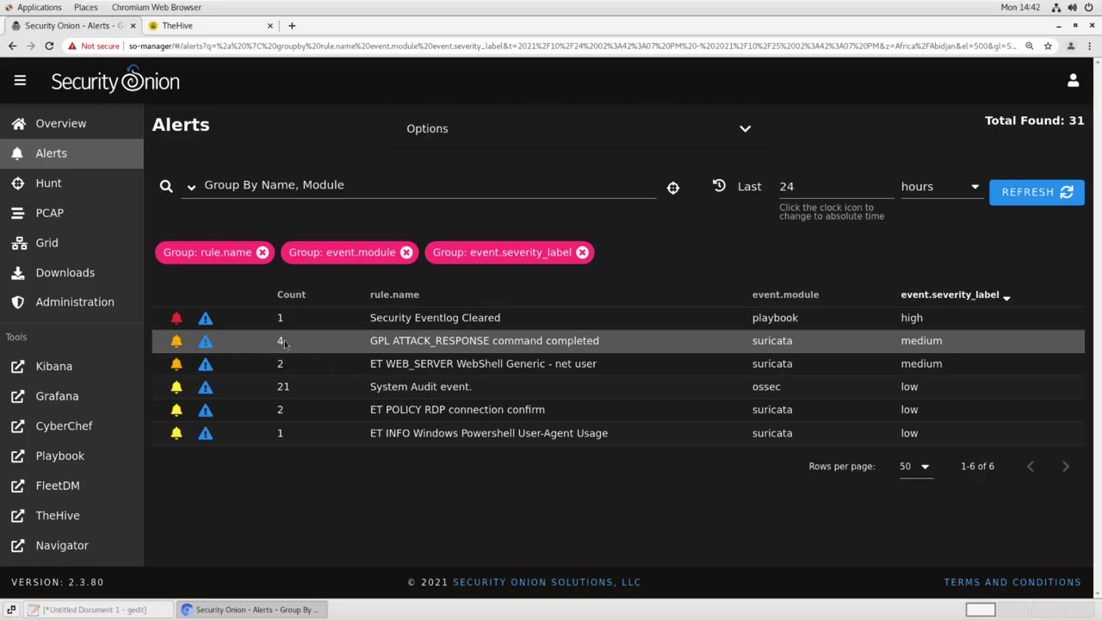
Drill into GPL ATTACK_RESPONSE command completed and read the decoded net user /add response
click(401, 340)
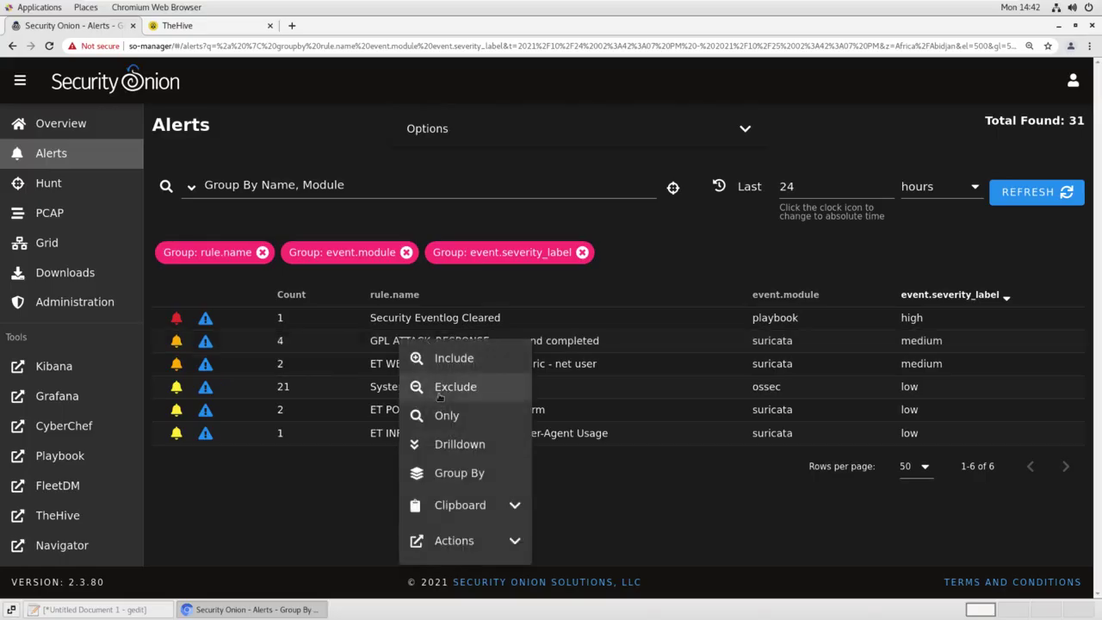
click(460, 444)
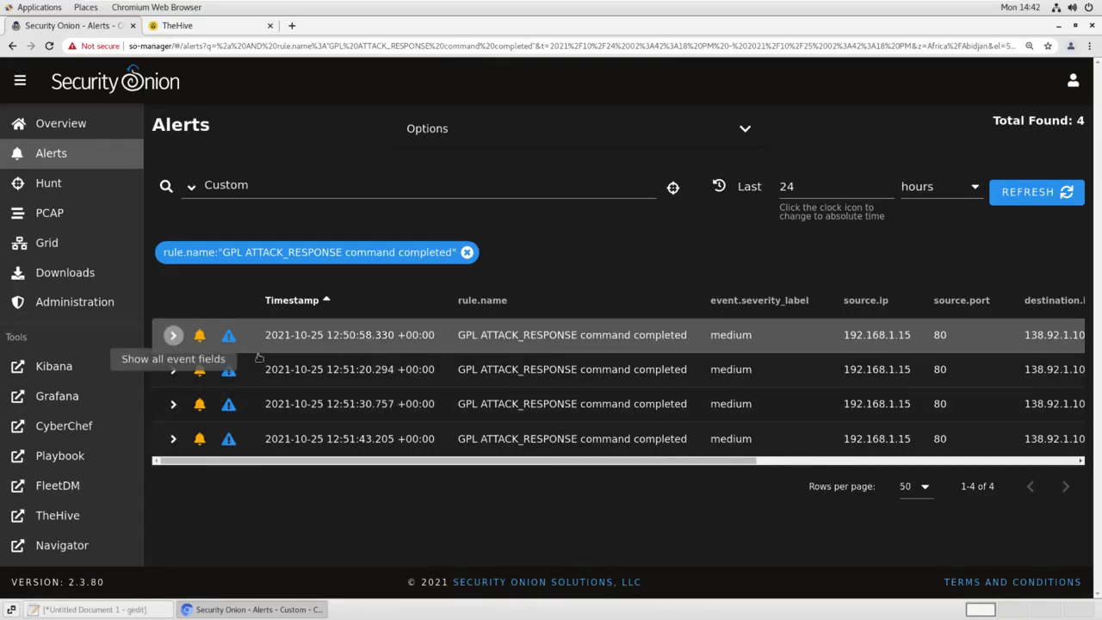
click(172, 336)
scroll(345, 396, down, 5)
scroll(344, 397, down, 7)
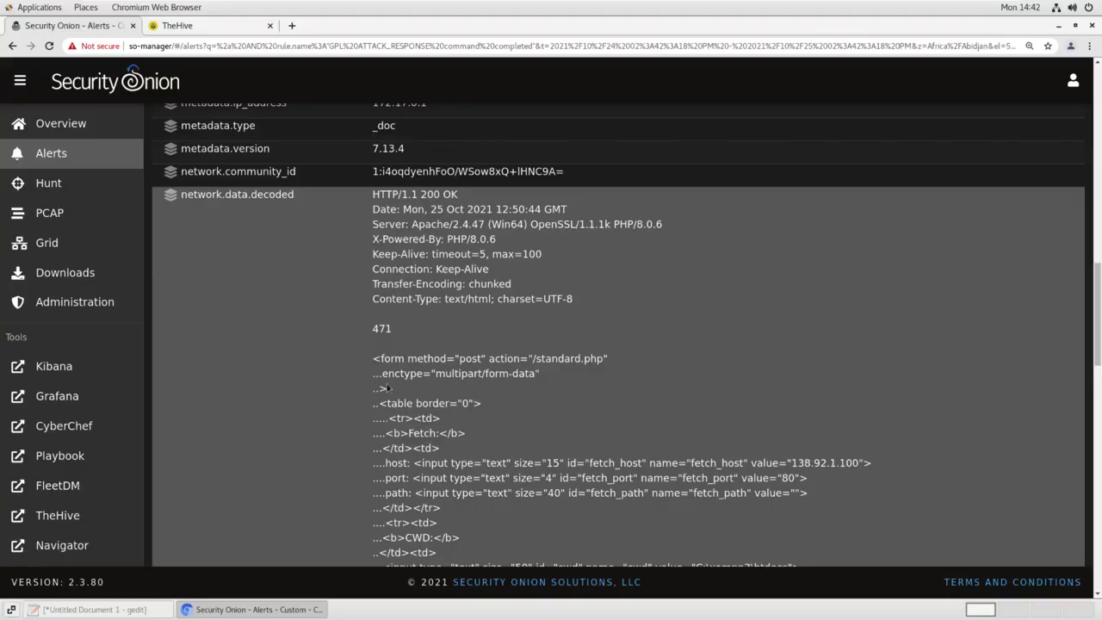
scroll(387, 385, down, 6)
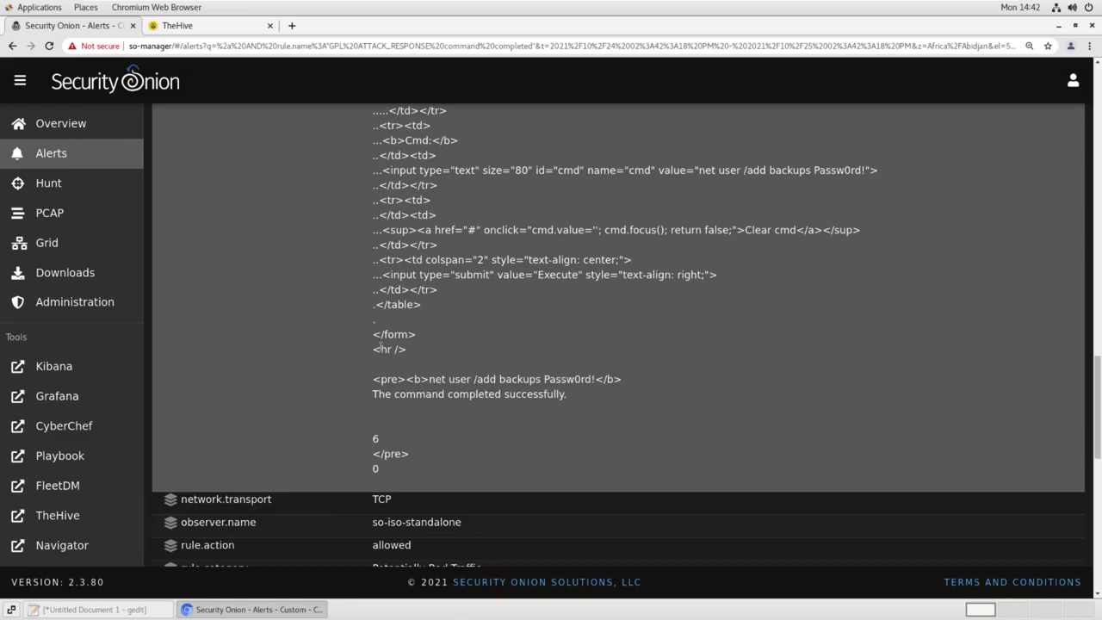
scroll(380, 346, up, 10)
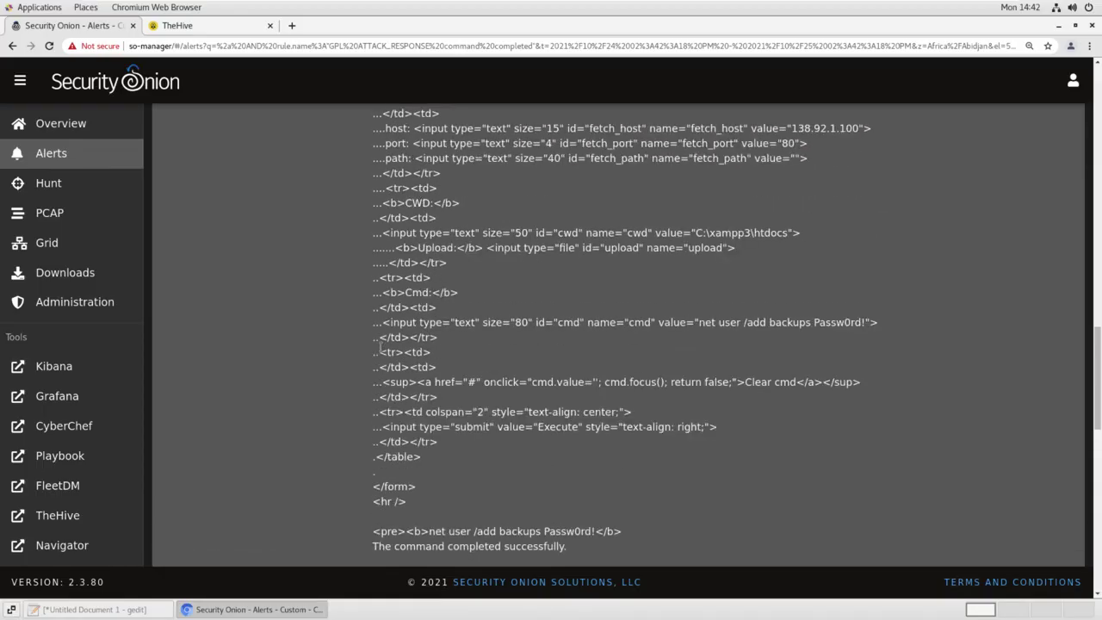
scroll(380, 346, up, 10)
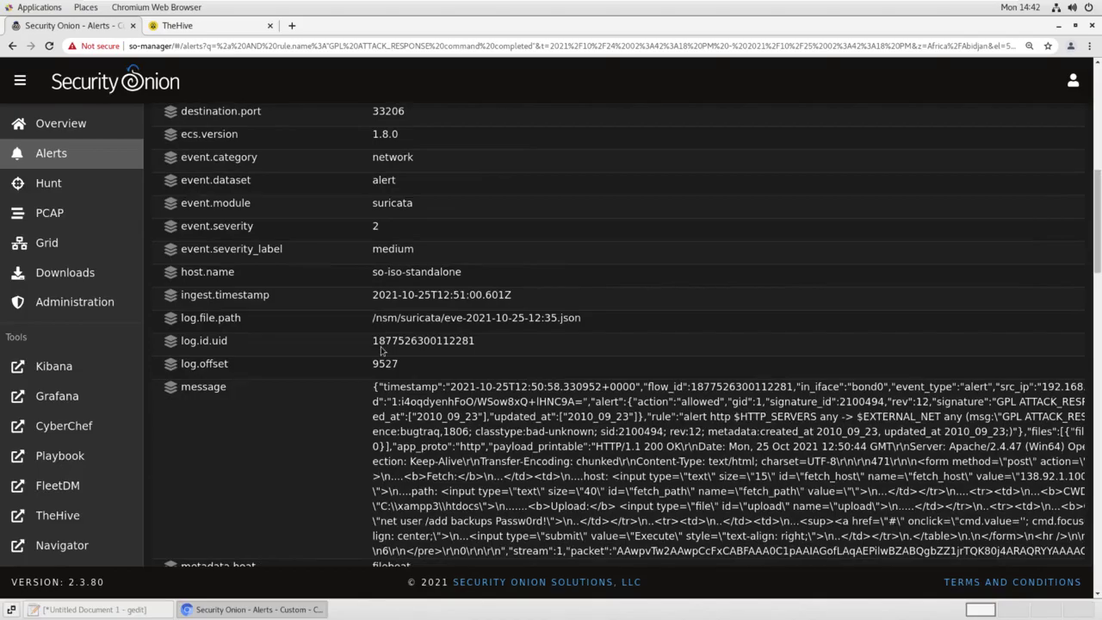
scroll(379, 351, down, 15)
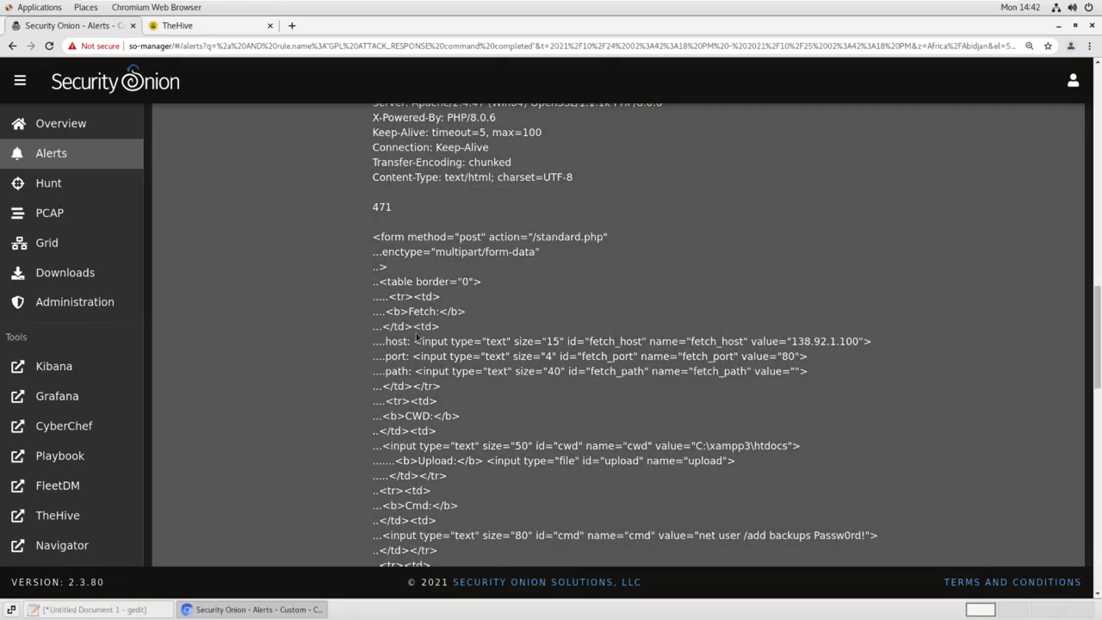
Pivot from the decoded response to its PCAP in a new tab
click(417, 336)
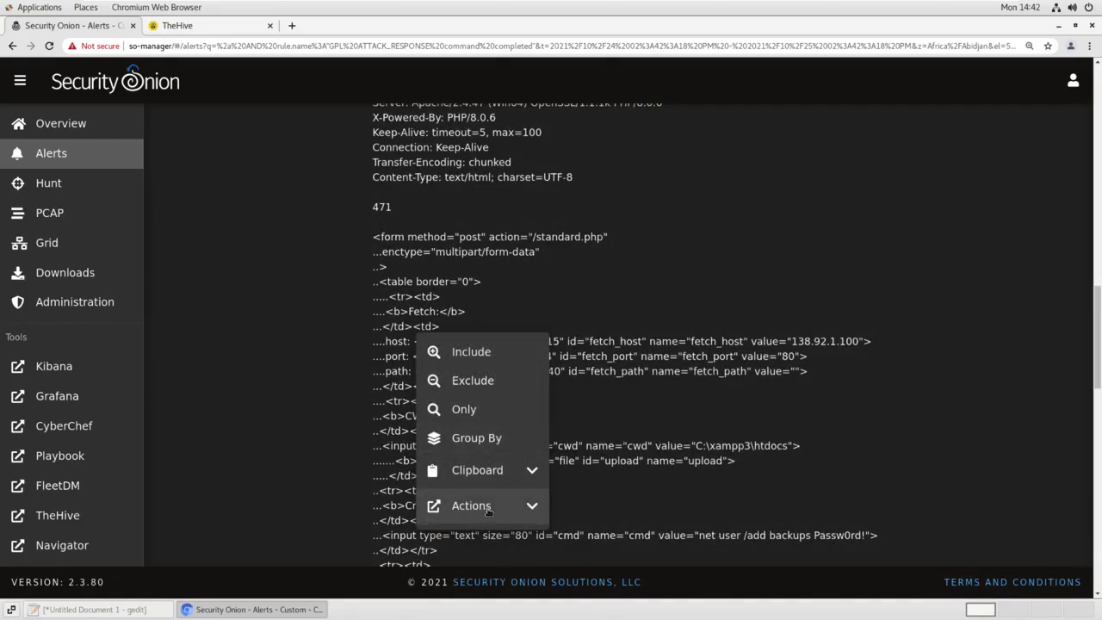
click(488, 508)
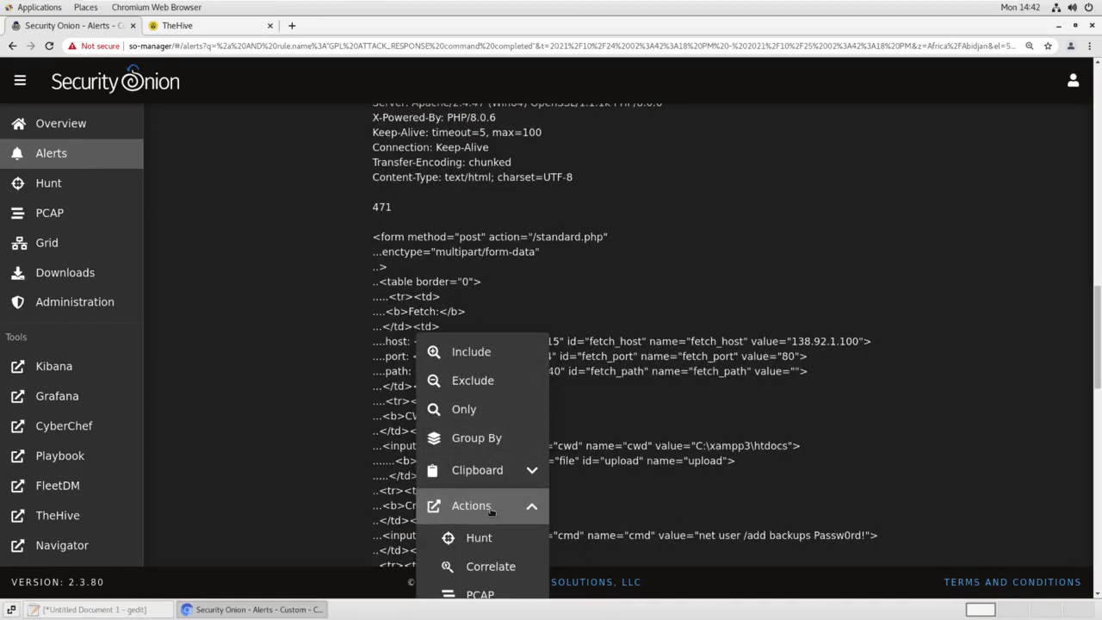
click(500, 596)
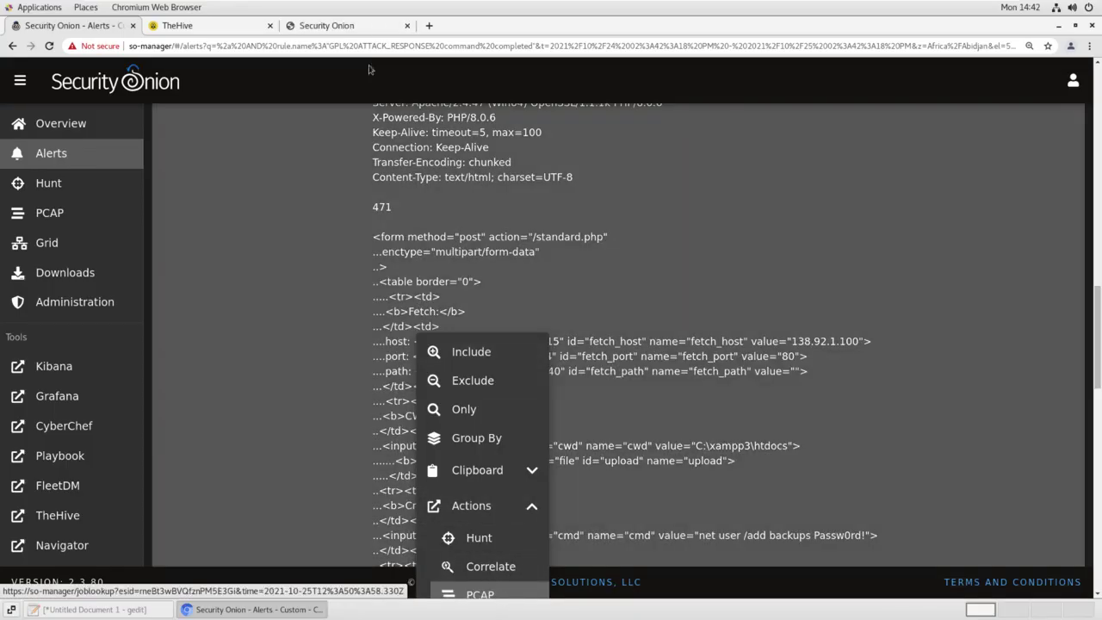
click(364, 25)
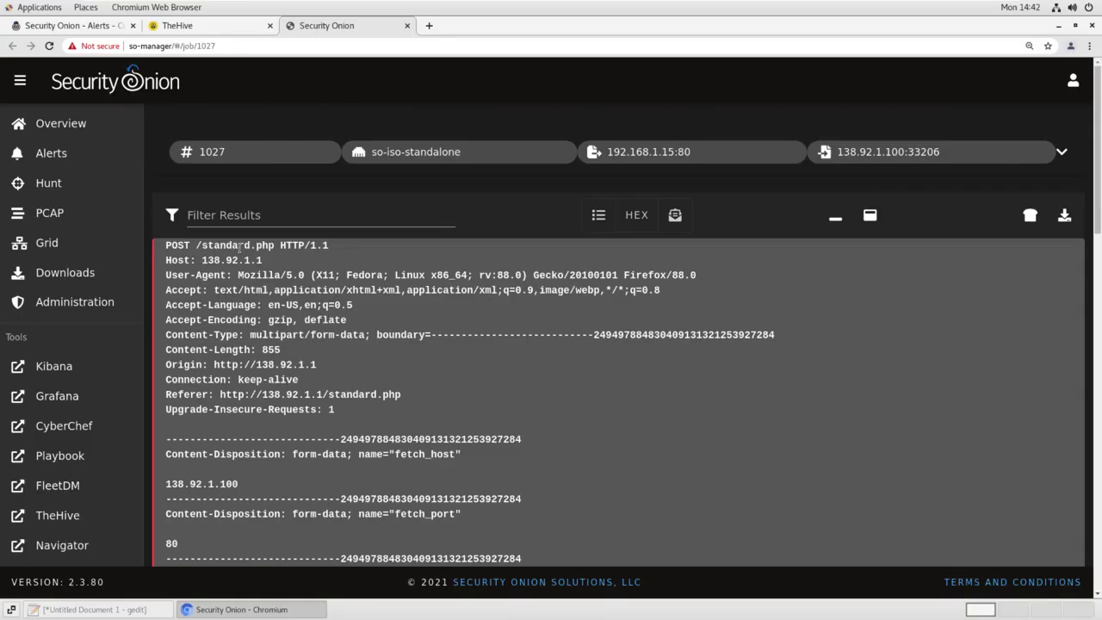
scroll(328, 332, down, 5)
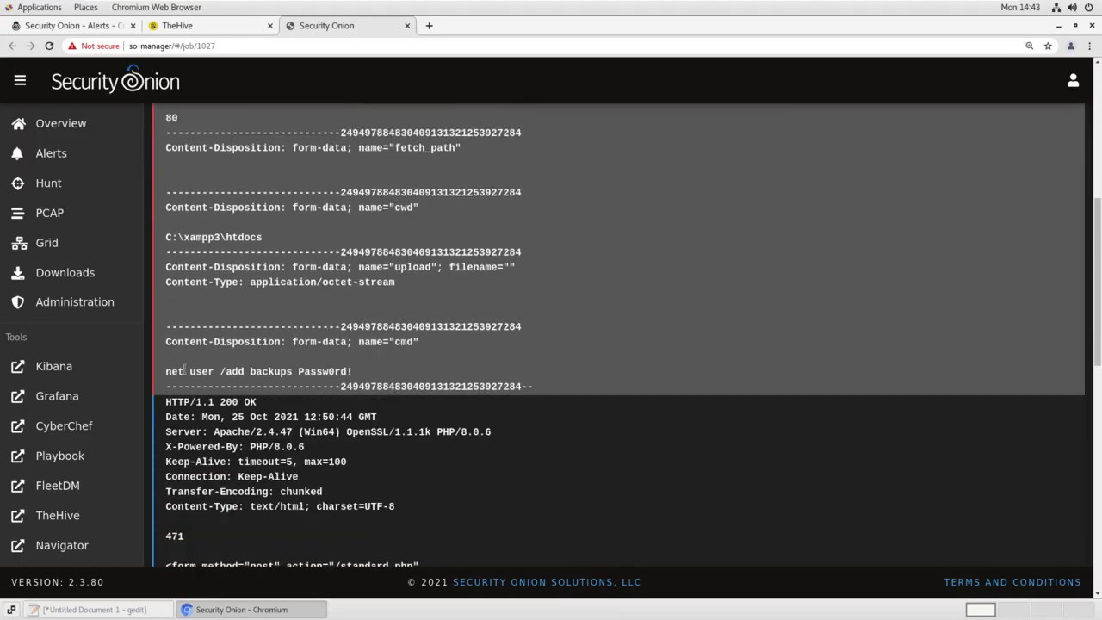
scroll(389, 376, down, 8)
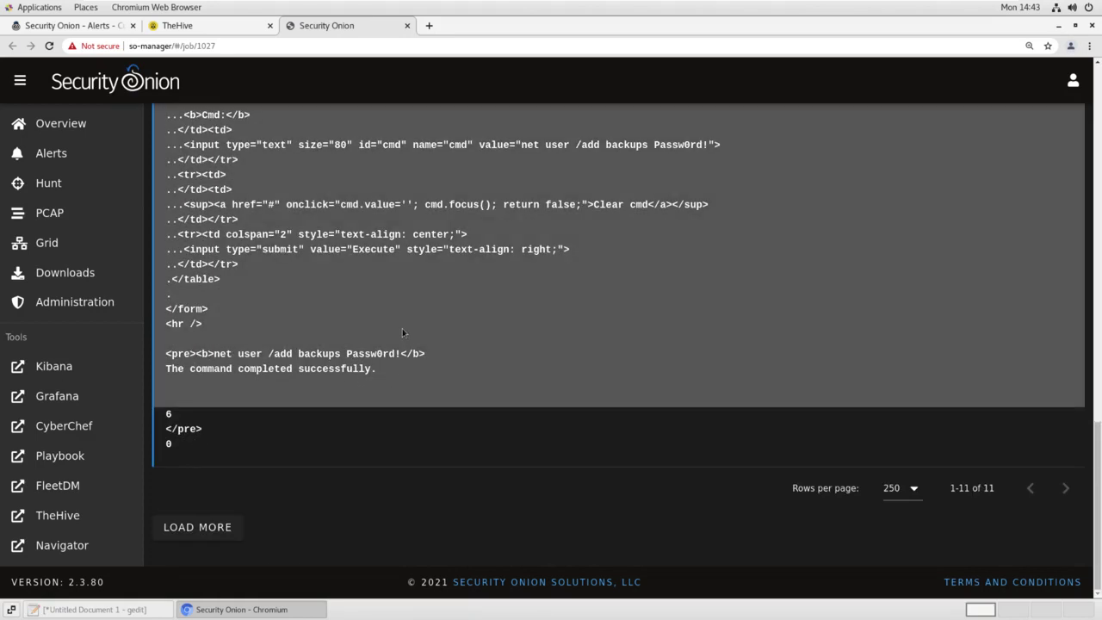
scroll(402, 328, up, 10)
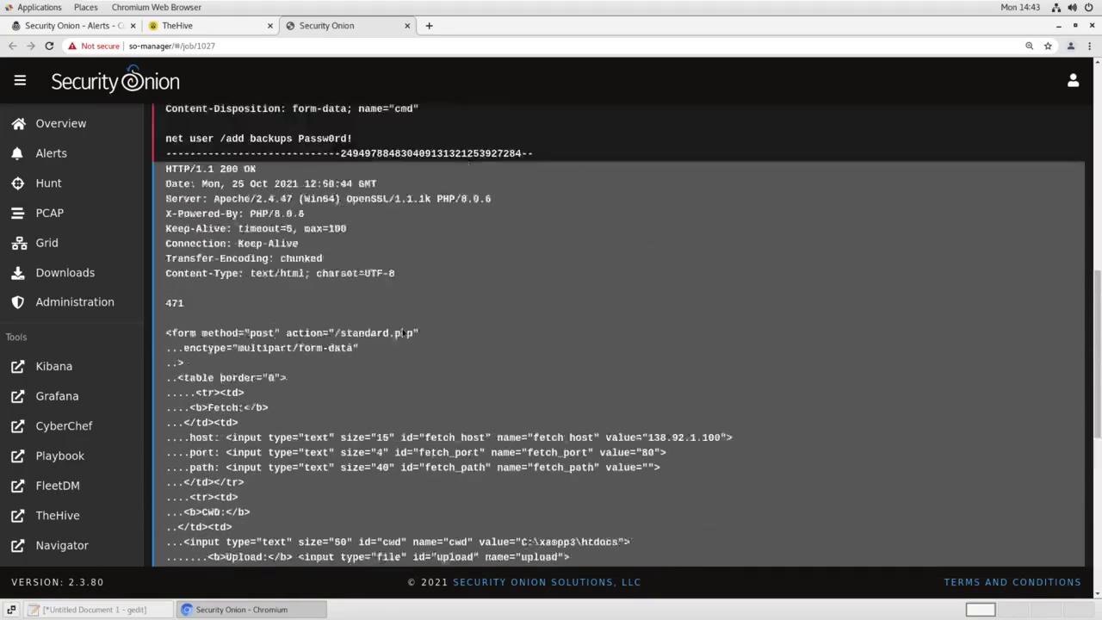
scroll(402, 328, up, 10)
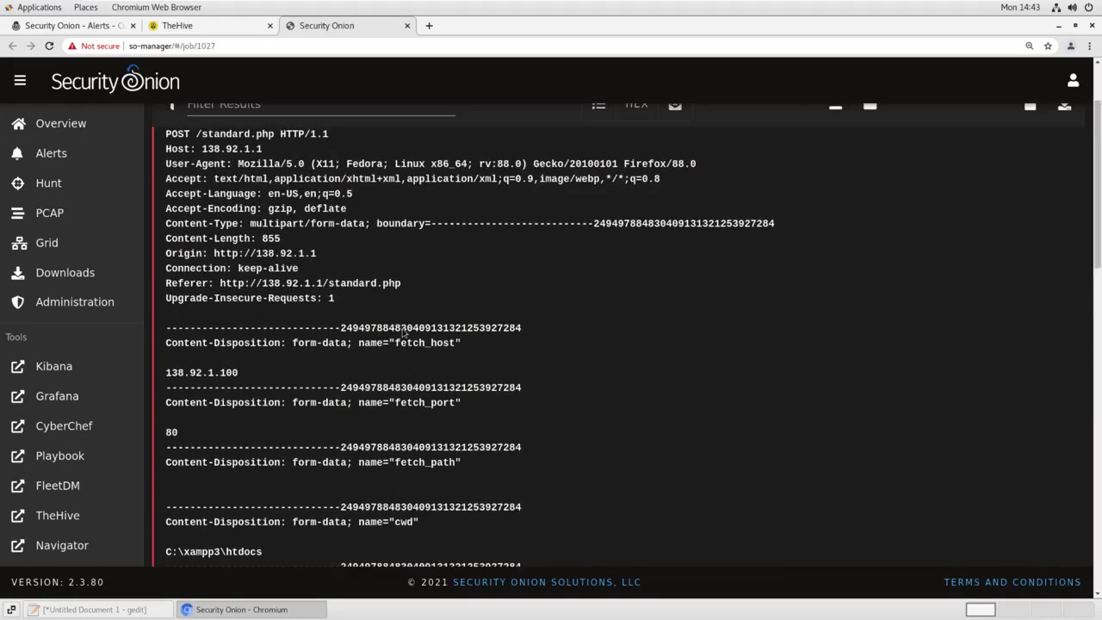
scroll(402, 330, up, 3)
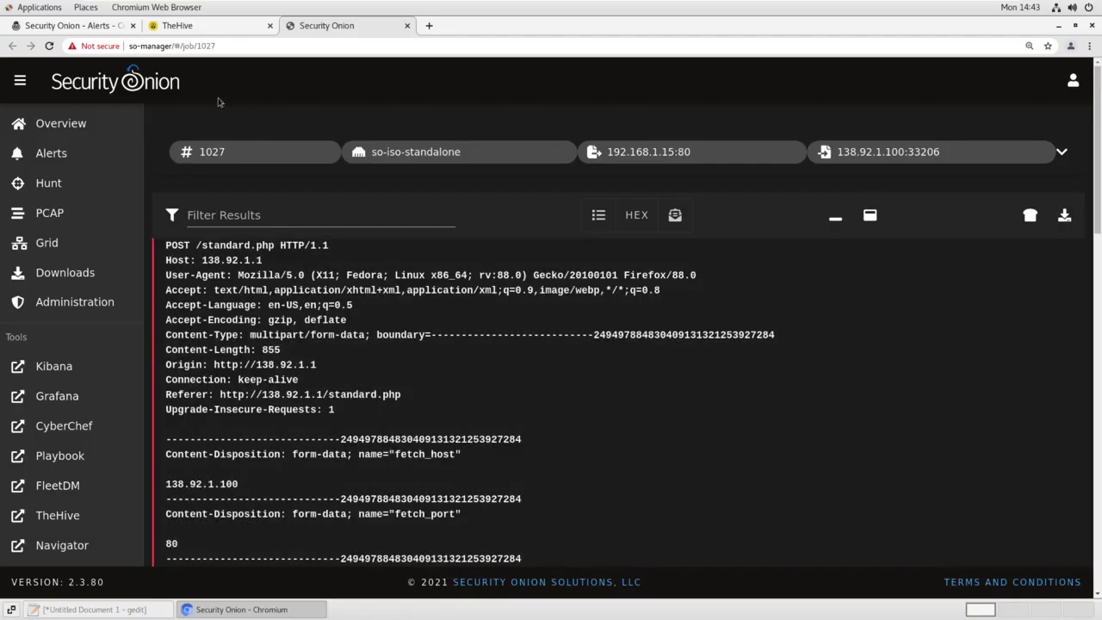
click(97, 26)
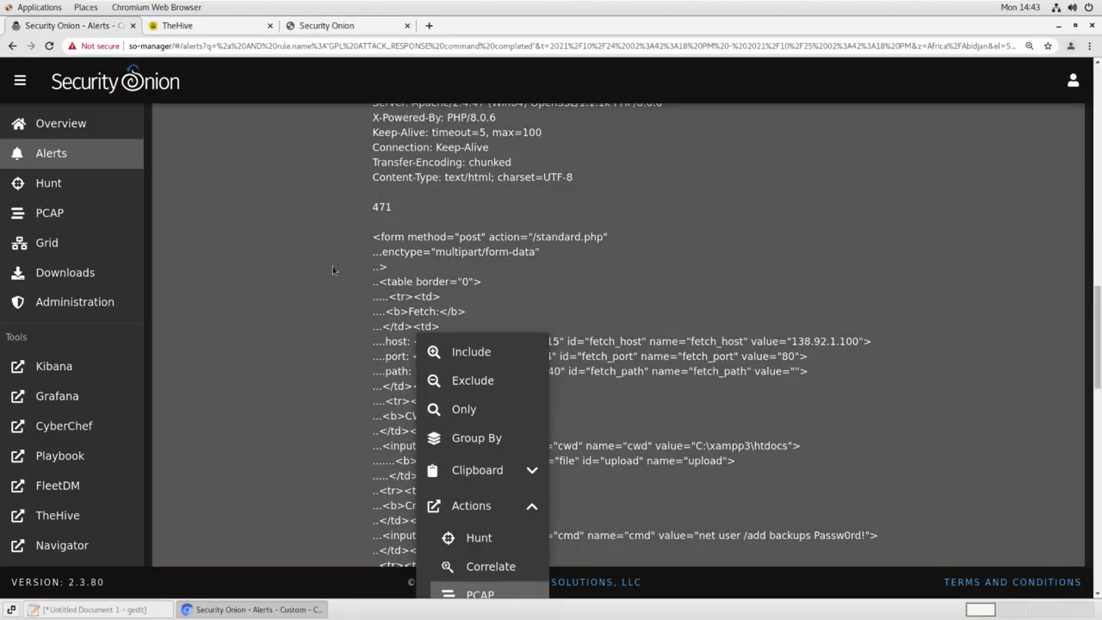
Hunt on destination IP 138.92.1.100 from its Actions menu and view the 79 results in the new Hunt tab
click(324, 280)
scroll(324, 281, up, 3)
scroll(324, 280, up, 12)
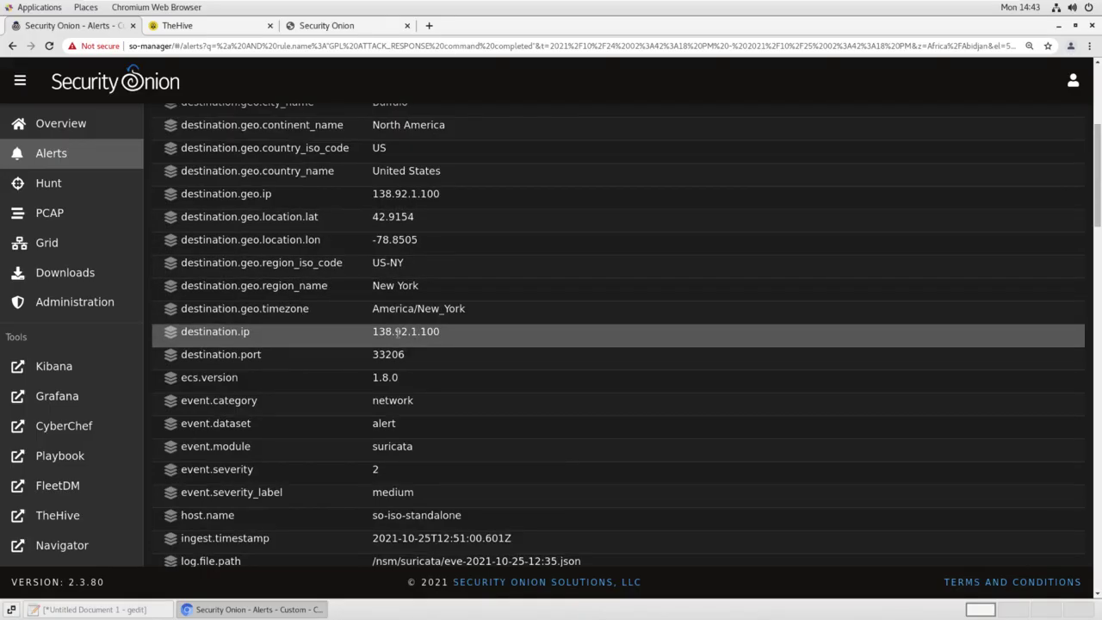
click(399, 334)
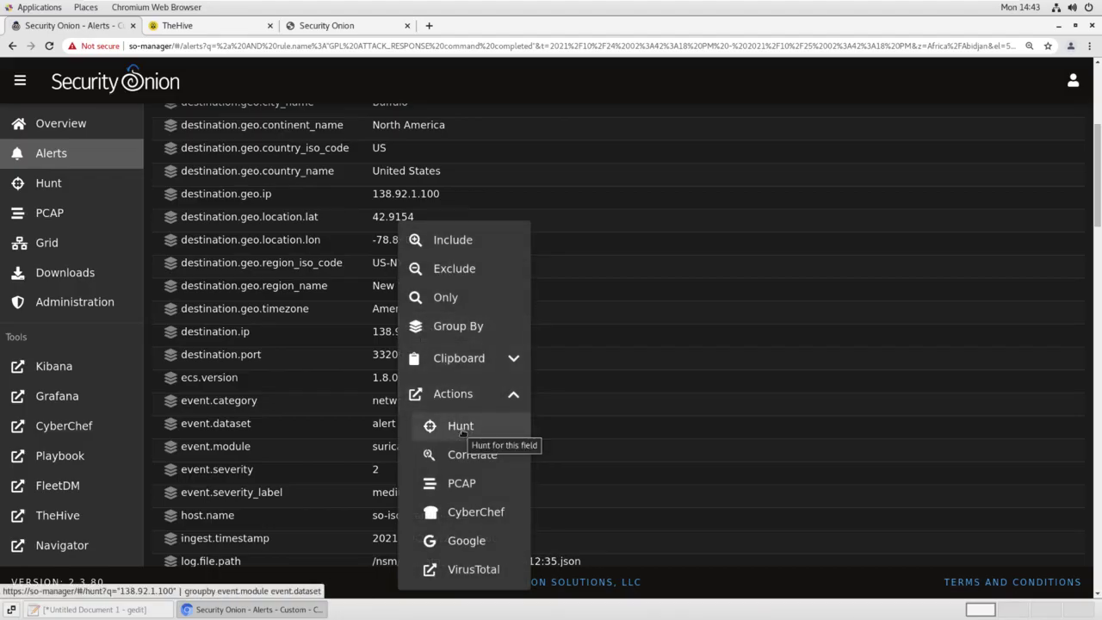
click(461, 427)
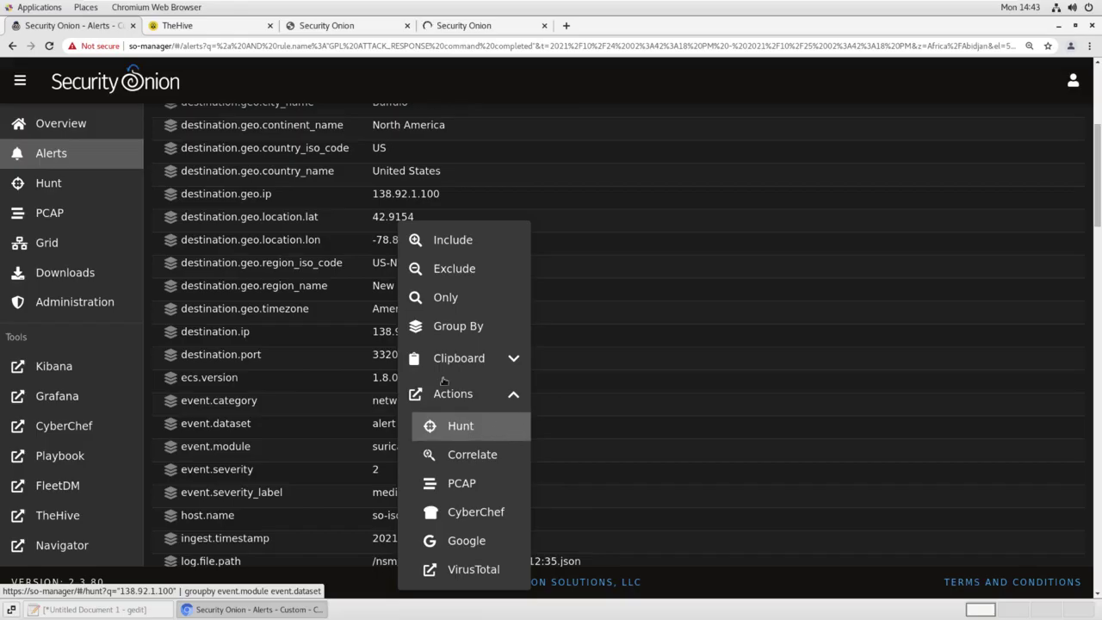
click(495, 27)
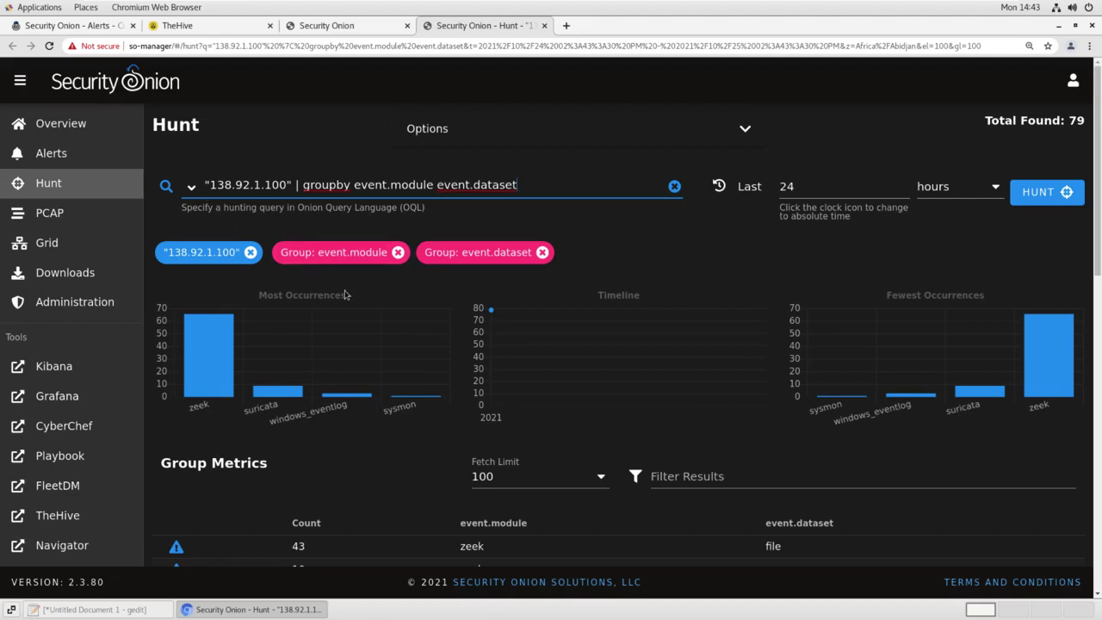
Filter the 138.92.1.100 hunt to include only the http dataset
scroll(460, 372, down, 2)
scroll(517, 379, down, 3)
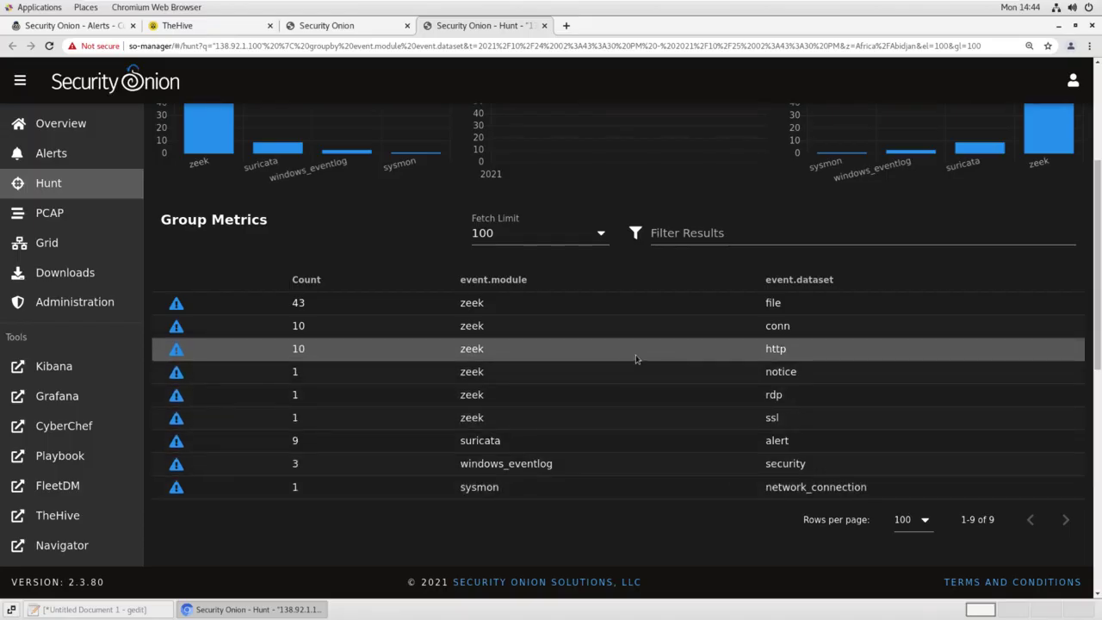
click(770, 349)
click(823, 370)
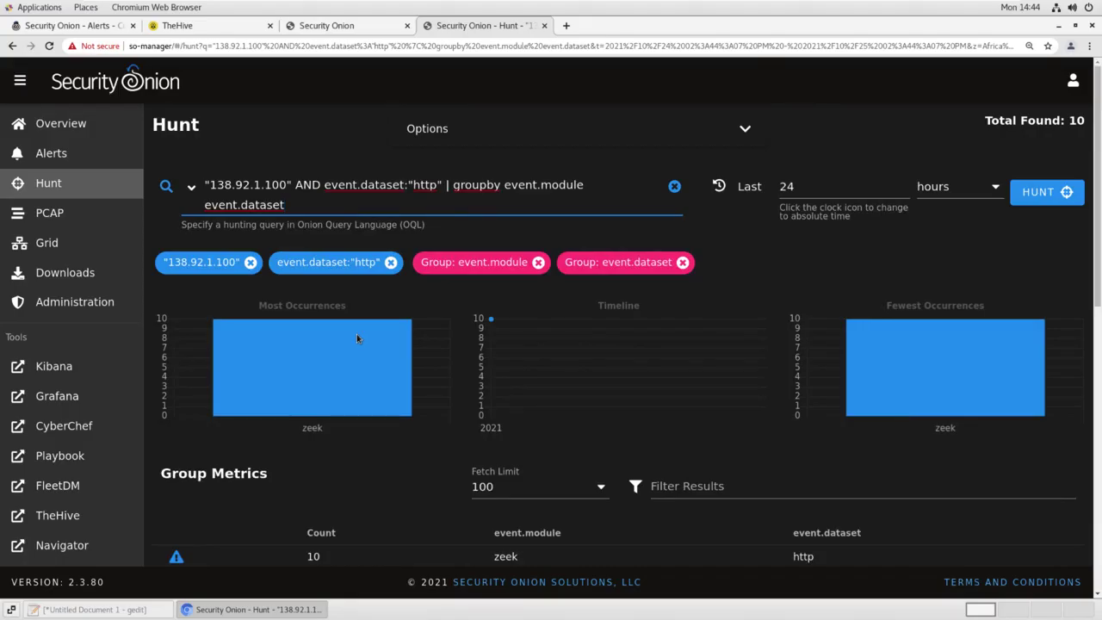
Group the http events by http.method, showing 8 POST and 2 GET
scroll(357, 334, down, 5)
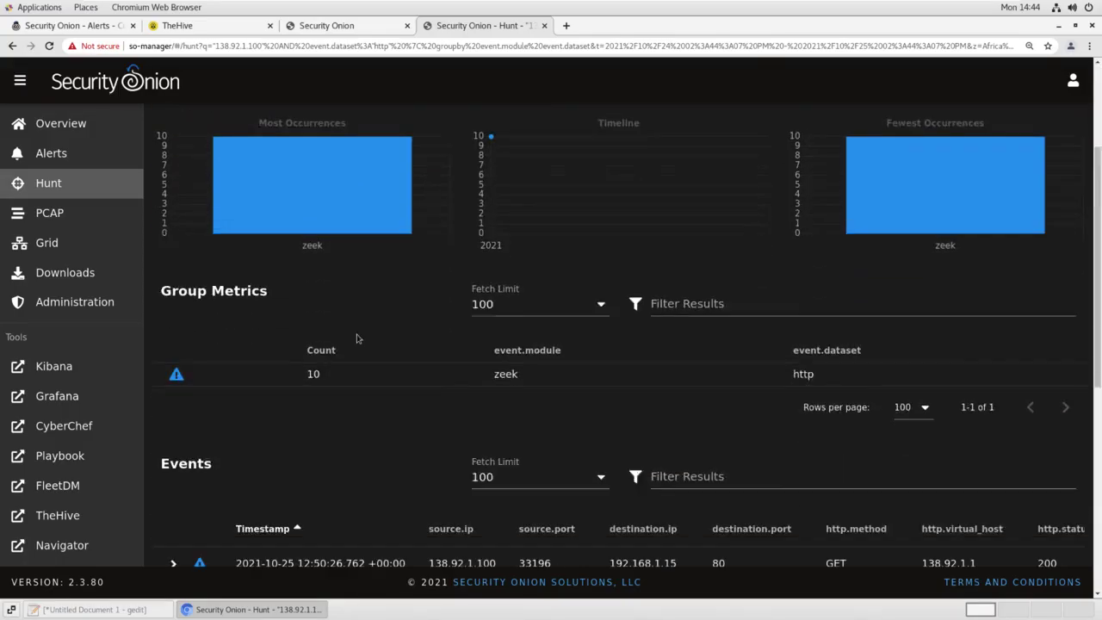
scroll(357, 336, down, 4)
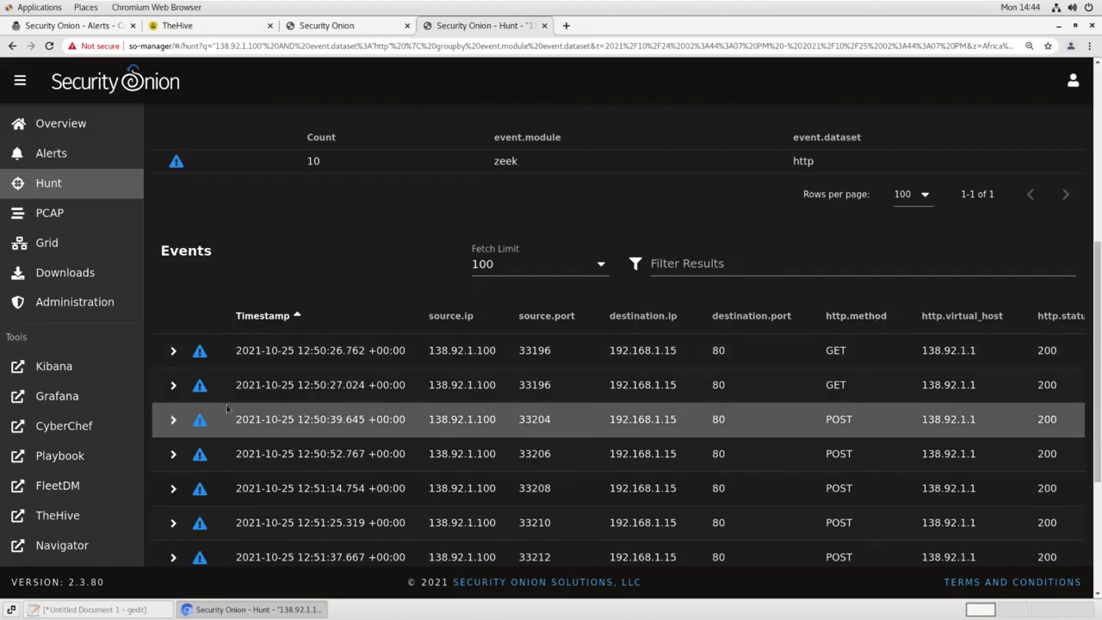
click(173, 350)
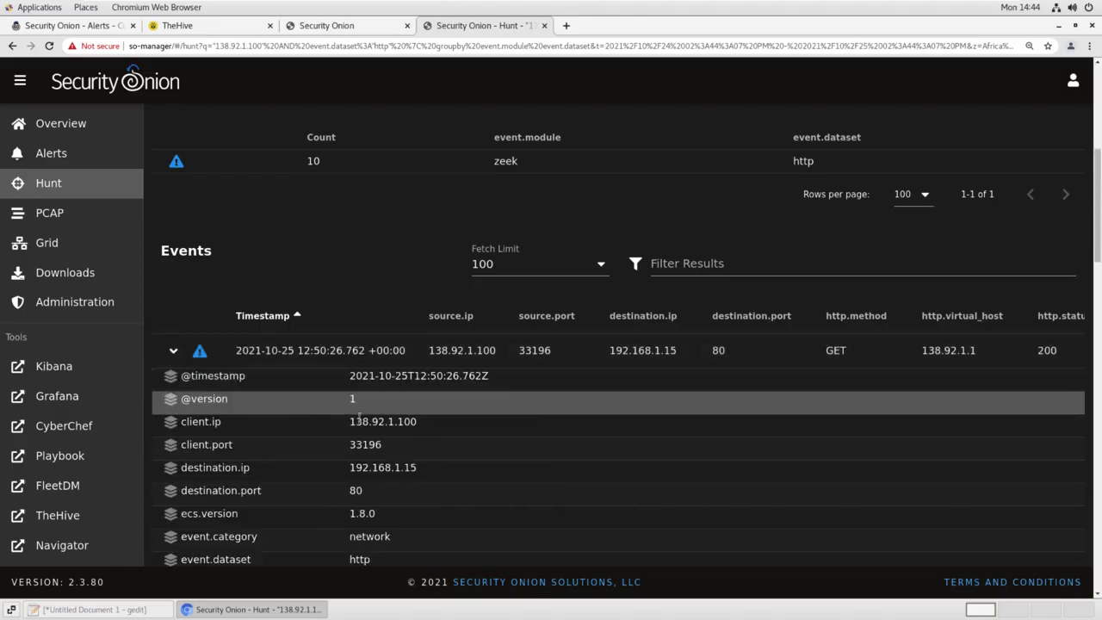
scroll(359, 417, down, 5)
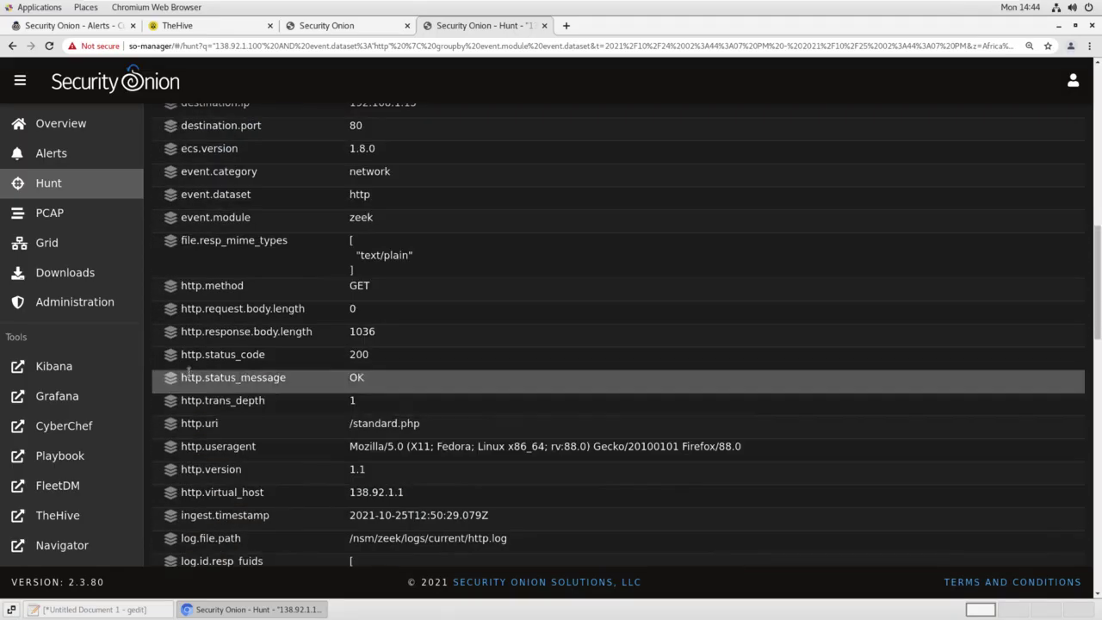
click(170, 288)
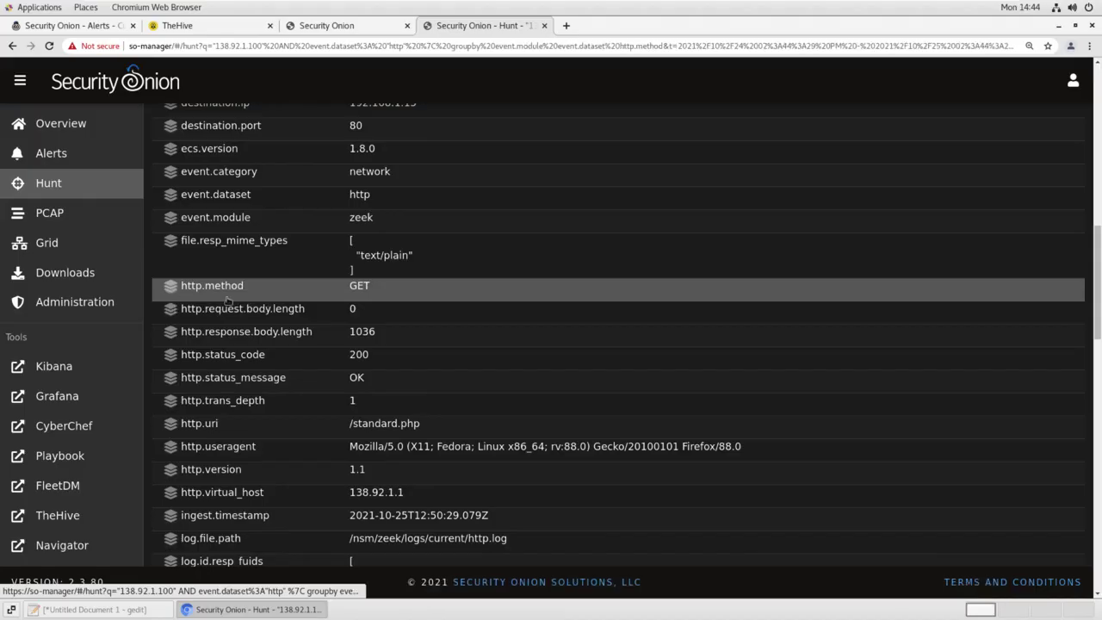
scroll(388, 317, up, 5)
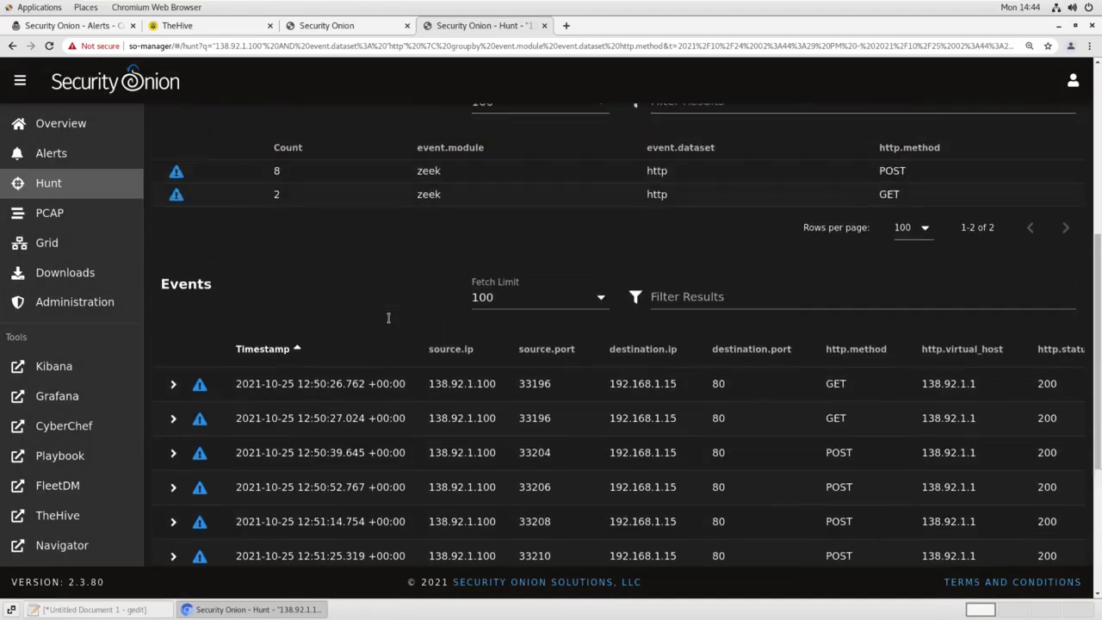
scroll(388, 317, up, 5)
scroll(388, 318, down, 2)
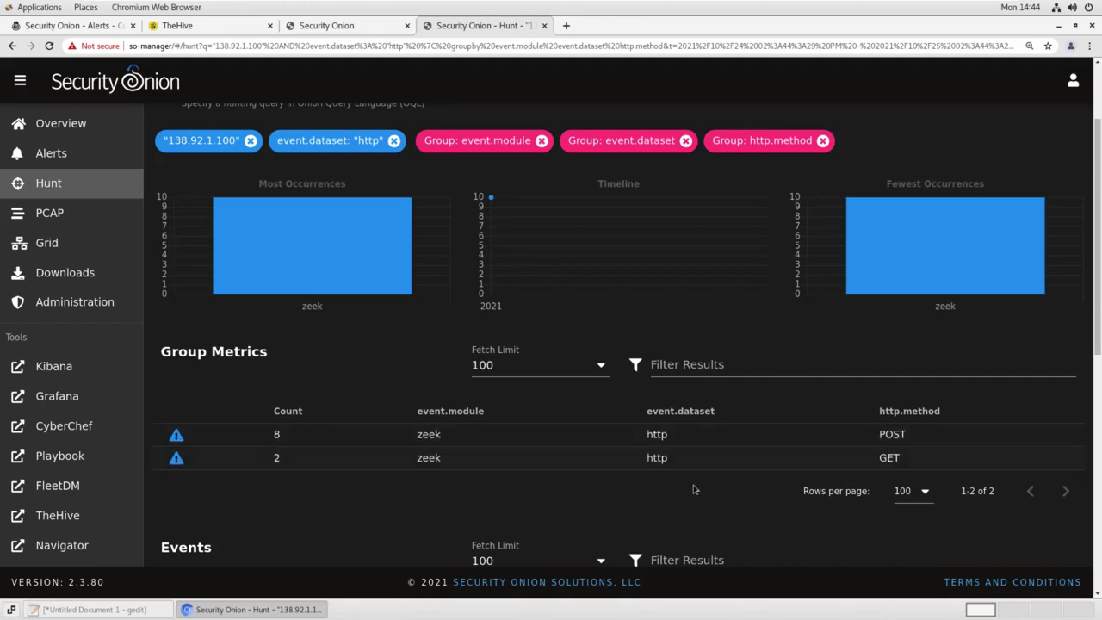
Include only POST requests and sort the eight events oldest first by Timestamp
click(893, 434)
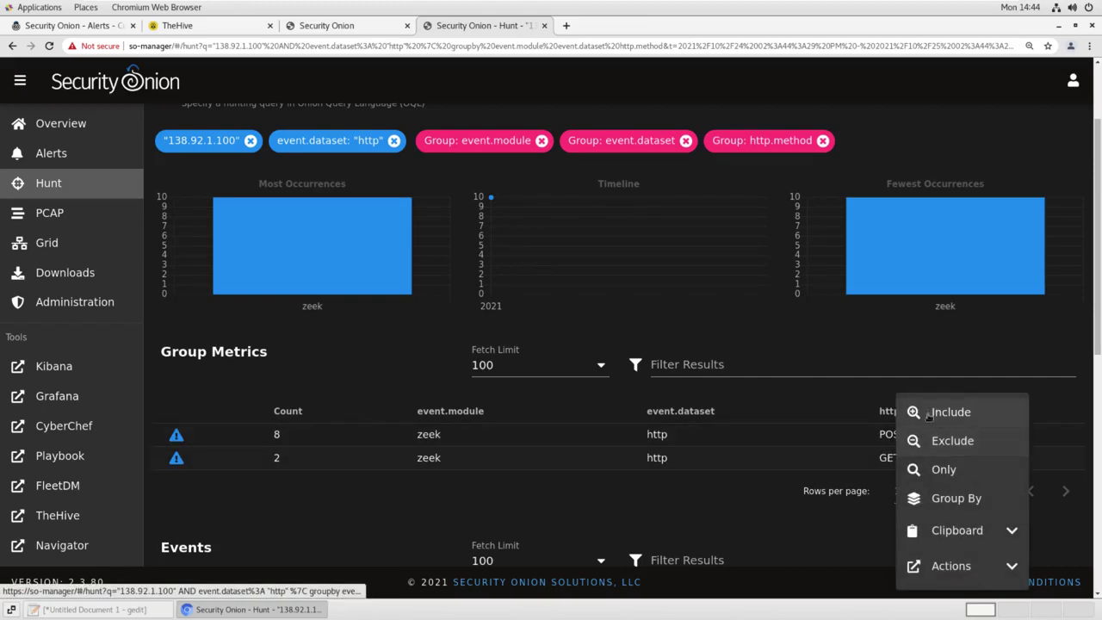
click(947, 411)
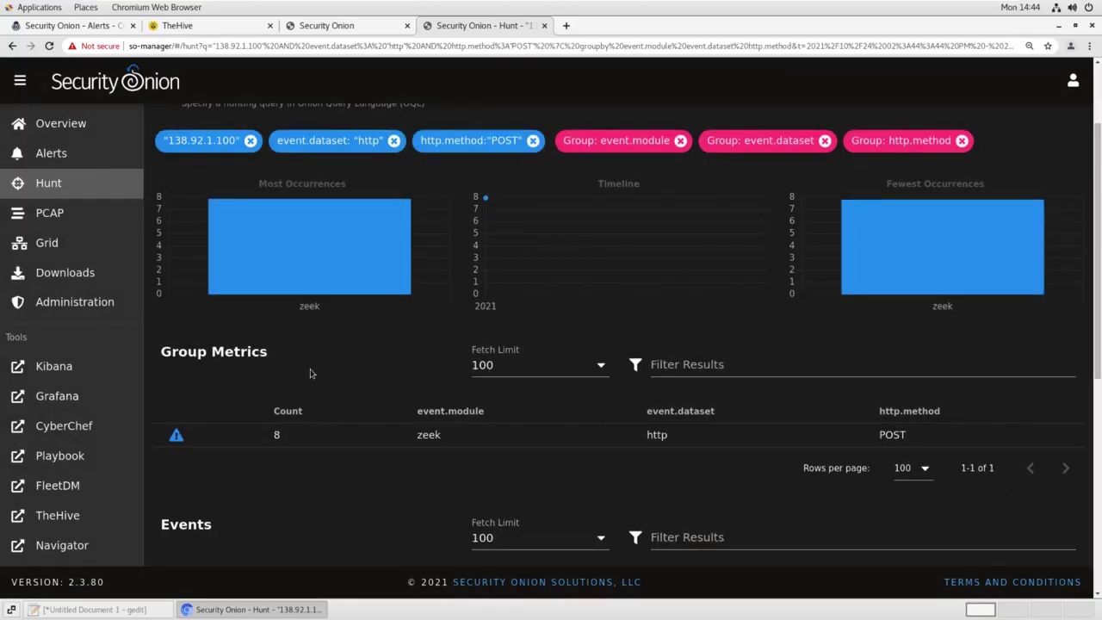
scroll(312, 373, down, 5)
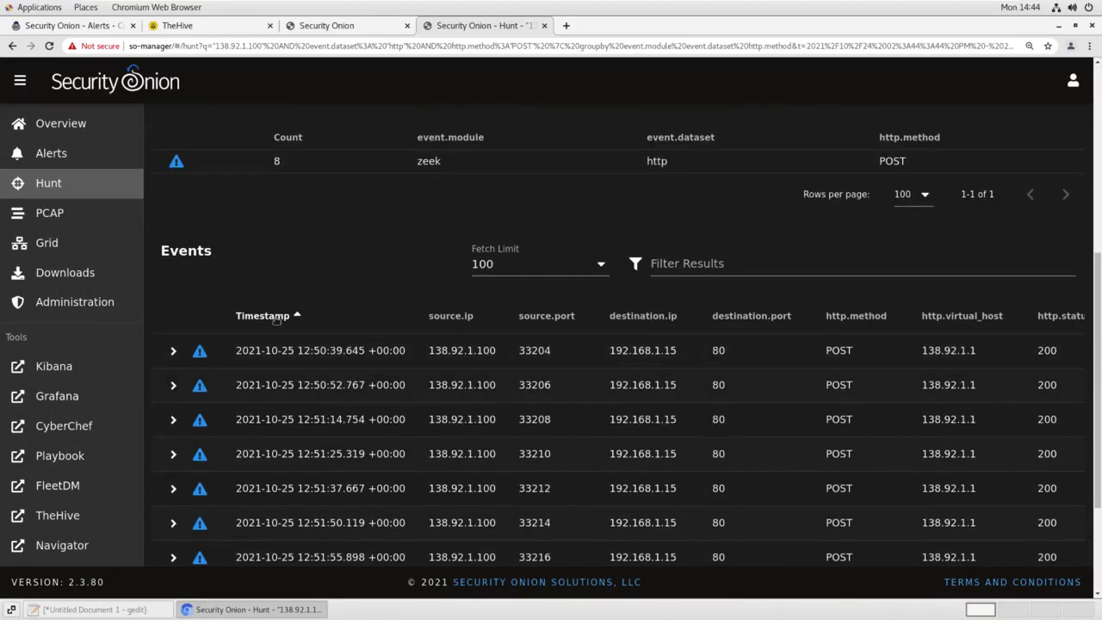
click(276, 316)
click(275, 317)
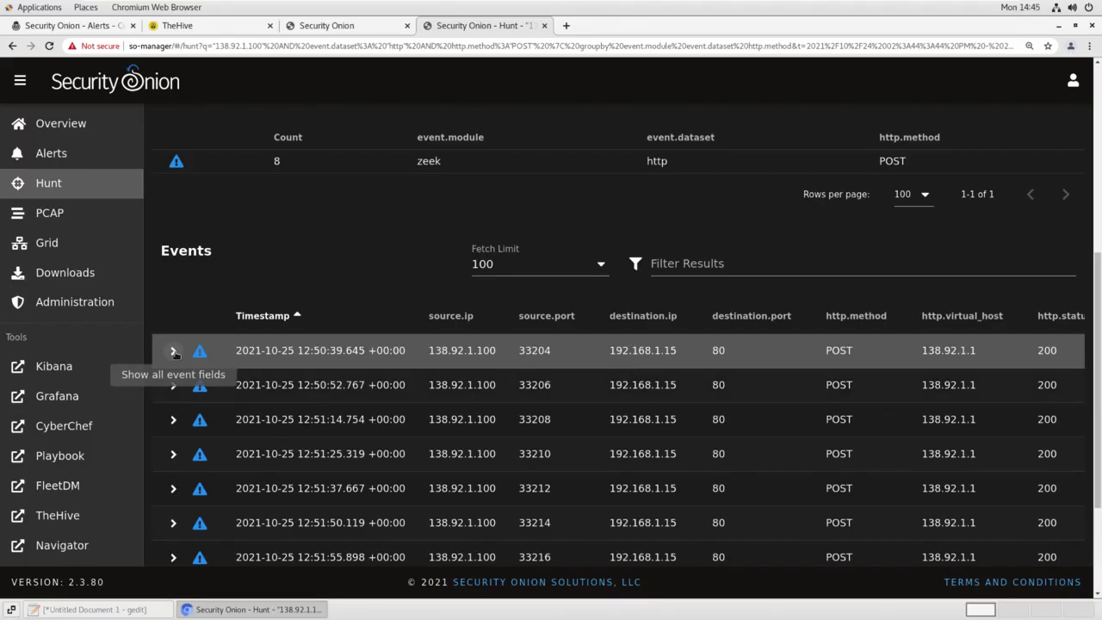
Expand the first POST event and review its fields: /standard.php, 200 OK, 830-byte Firefox 88 request
click(174, 352)
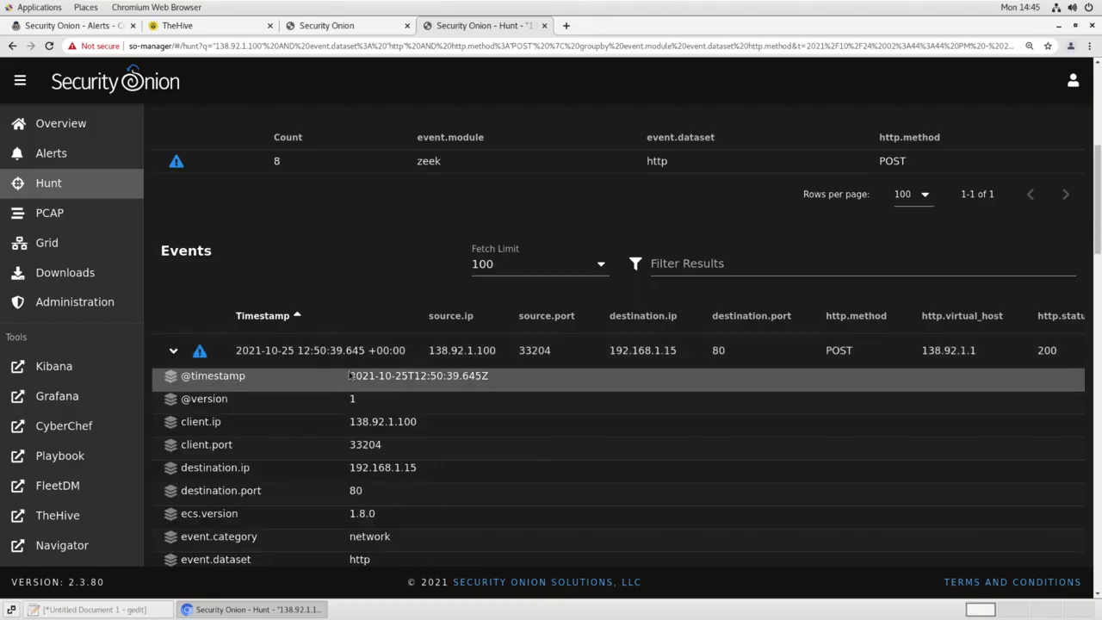
scroll(350, 374, down, 2)
scroll(349, 375, down, 4)
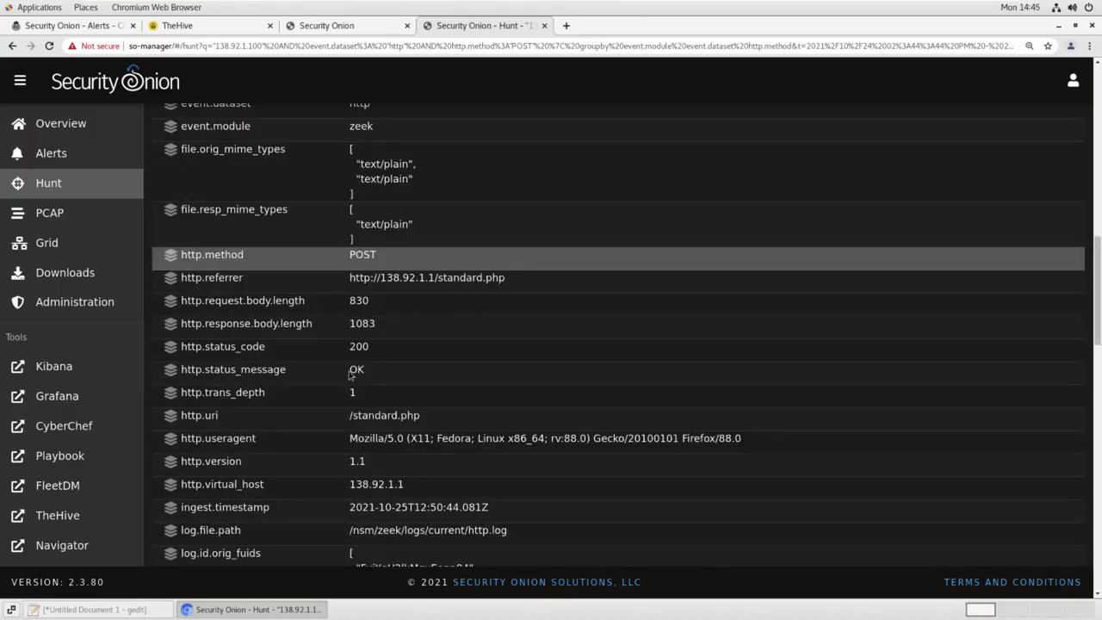
scroll(350, 372, down, 2)
scroll(289, 307, up, 1)
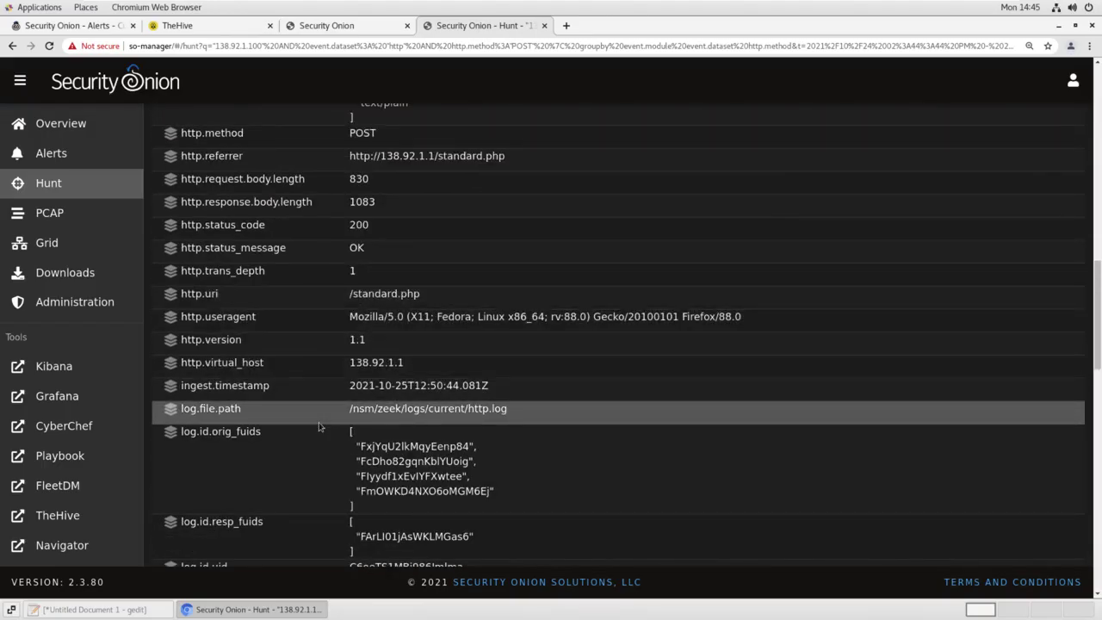
scroll(319, 427, down, 1)
scroll(318, 427, down, 1)
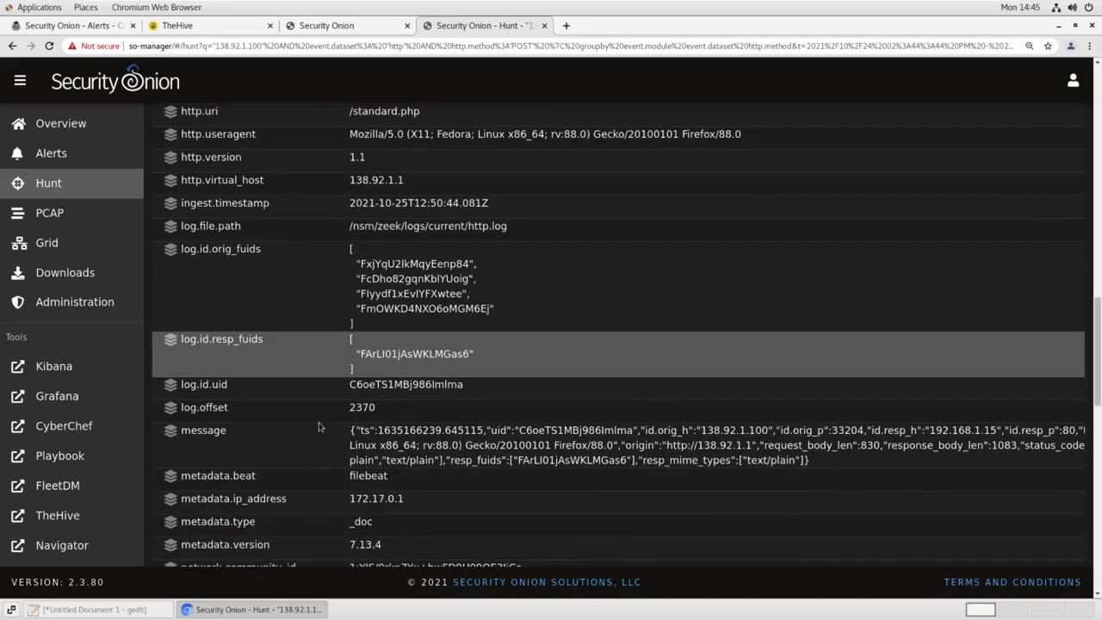
scroll(319, 426, down, 1)
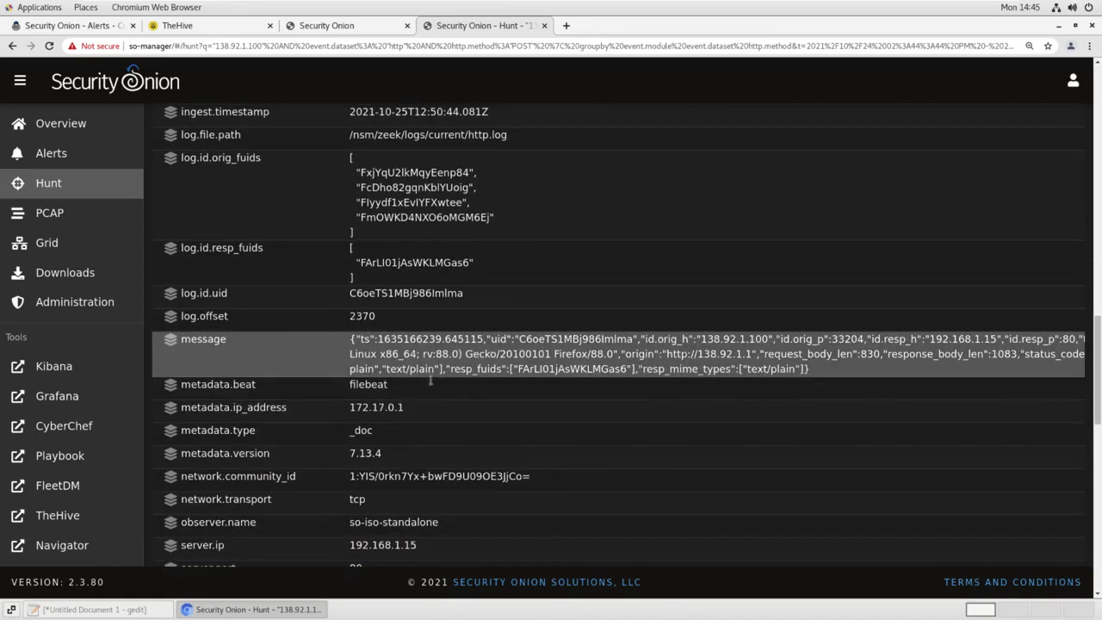
scroll(349, 409, down, 4)
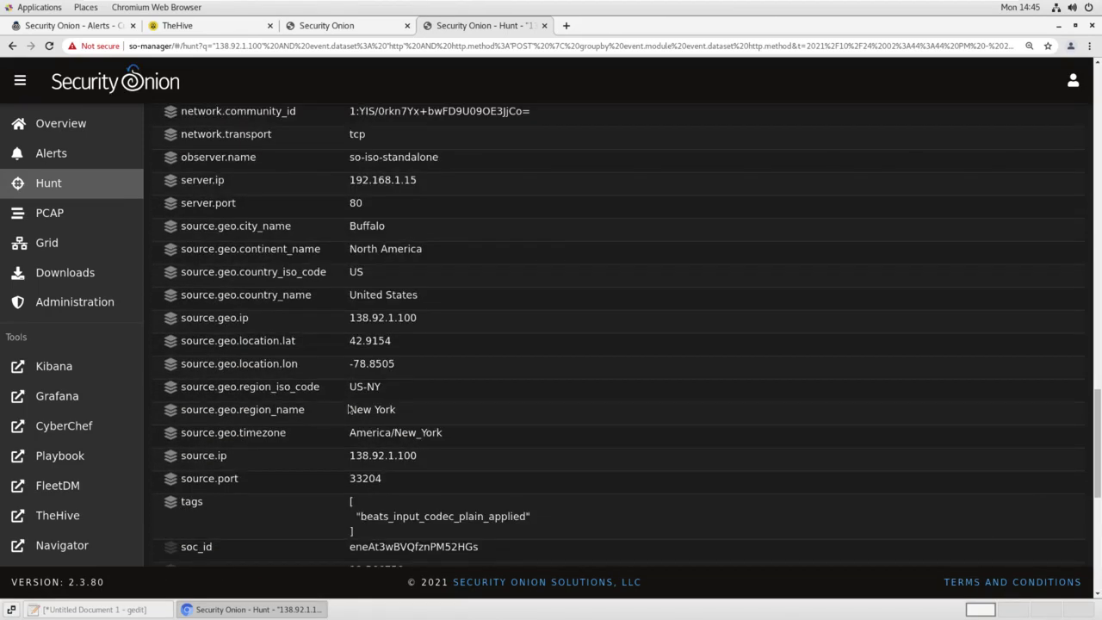
scroll(349, 409, down, 3)
scroll(349, 409, up, 4)
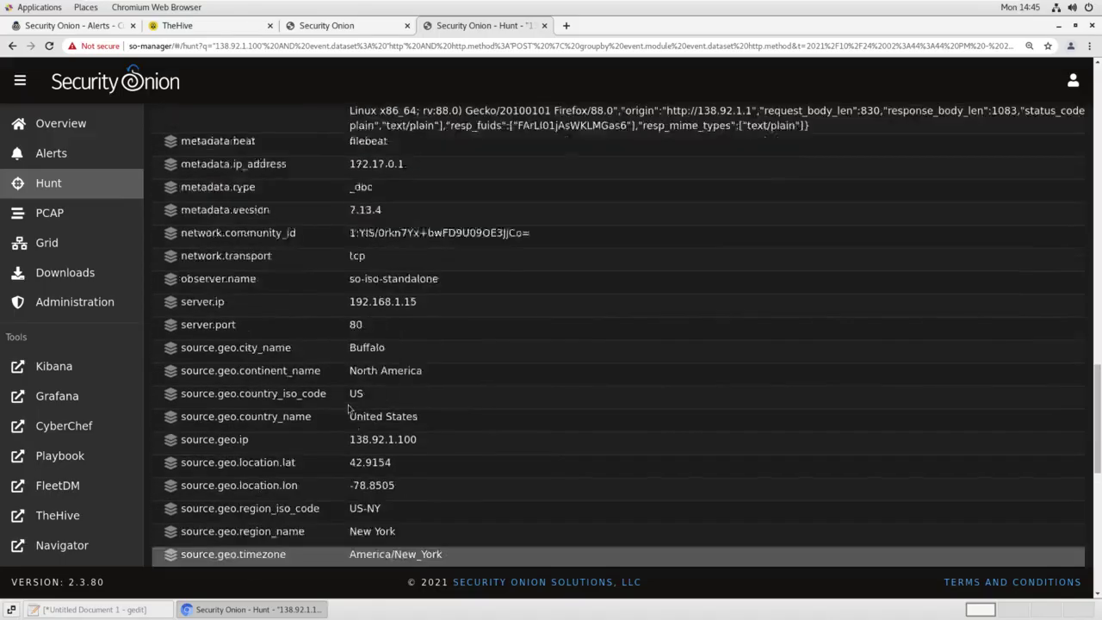
scroll(349, 409, up, 6)
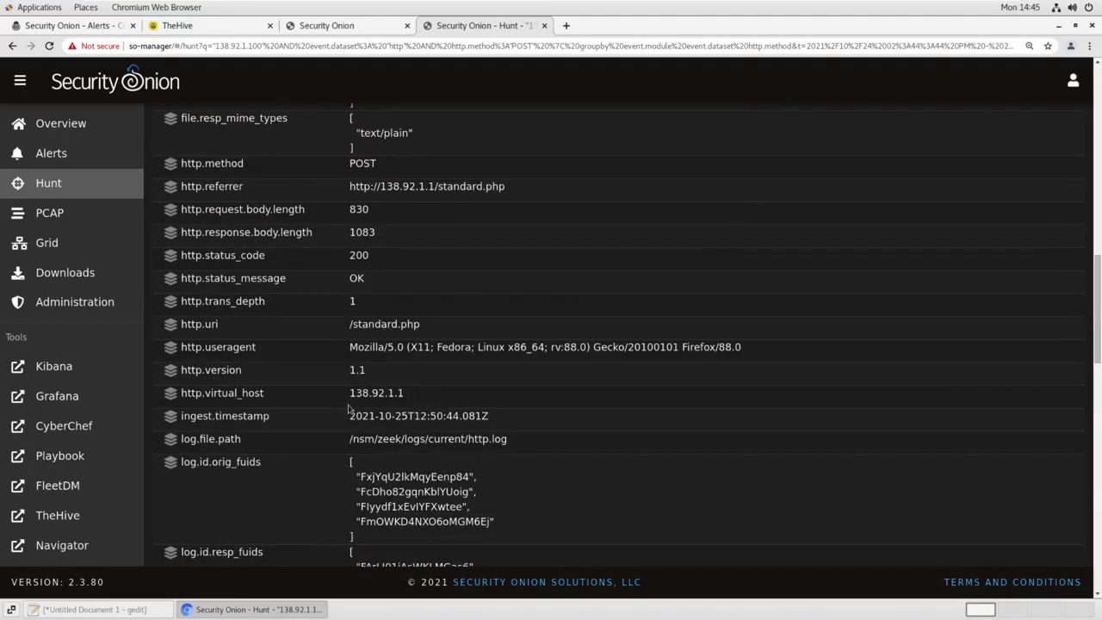
scroll(349, 409, up, 1)
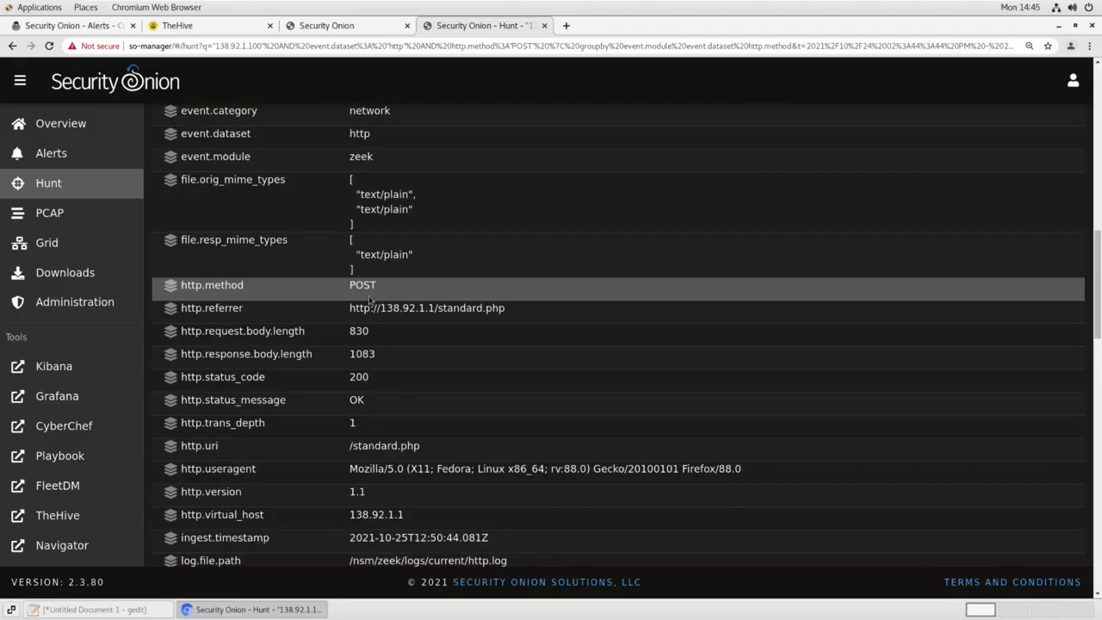
scroll(370, 299, up, 2)
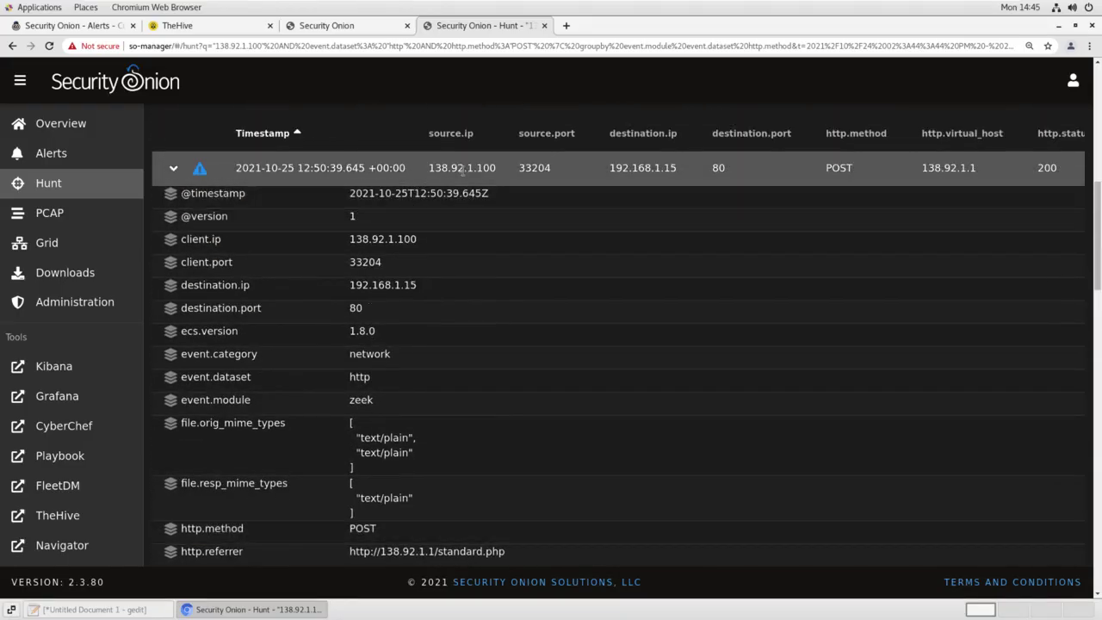
Pull the packet capture for the POST's source IP and open the job 1028 transcript
click(465, 169)
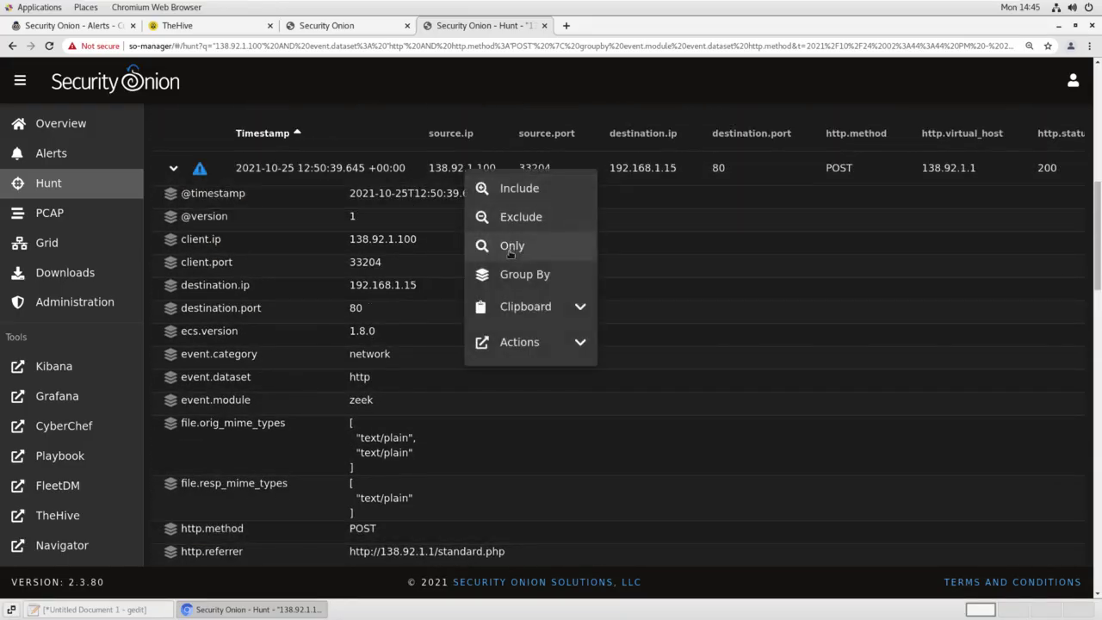
click(537, 344)
click(556, 430)
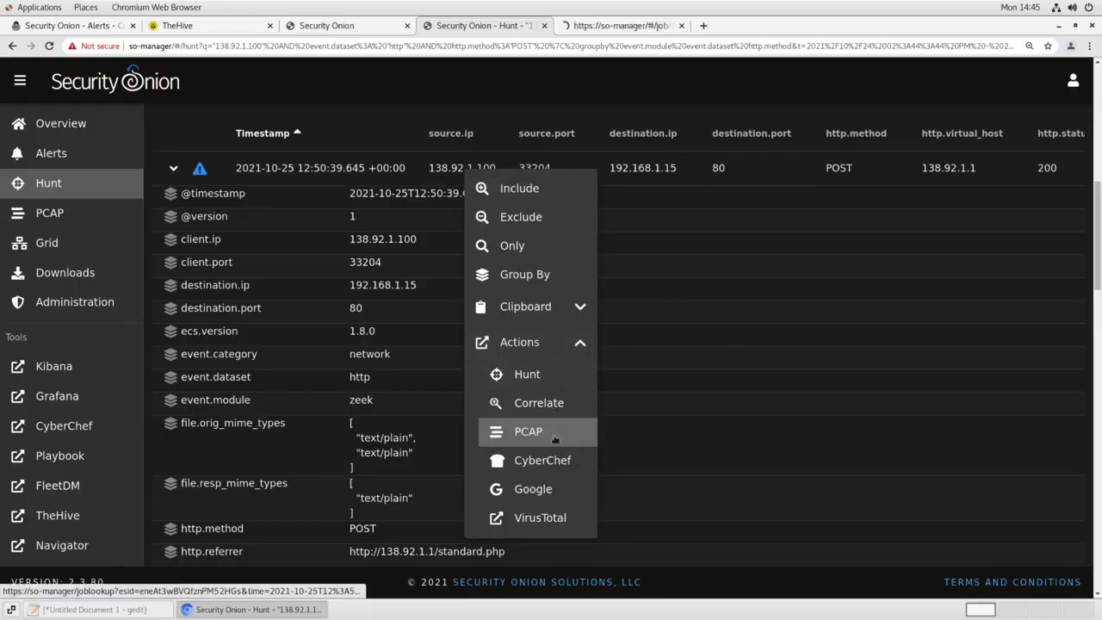
click(608, 25)
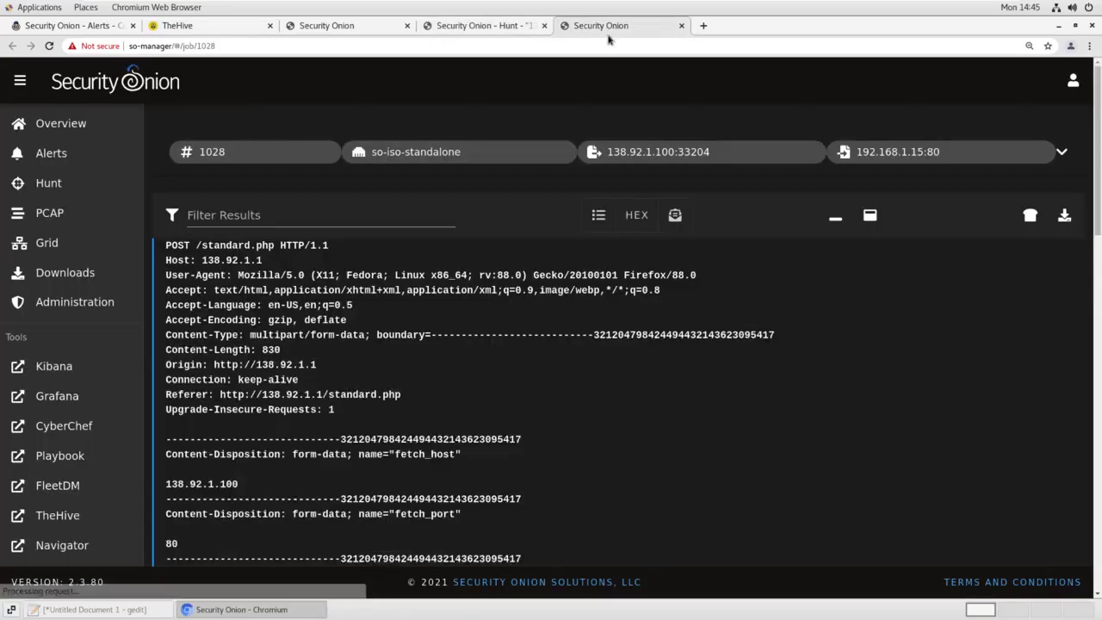
scroll(397, 322, down, 5)
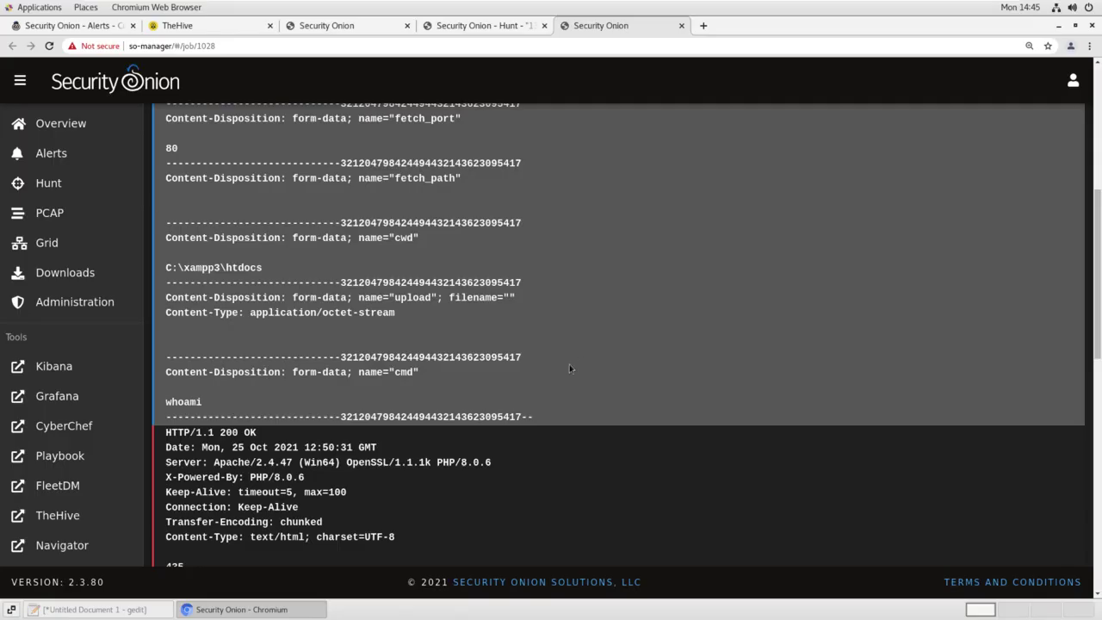
scroll(569, 368, down, 10)
scroll(570, 369, down, 2)
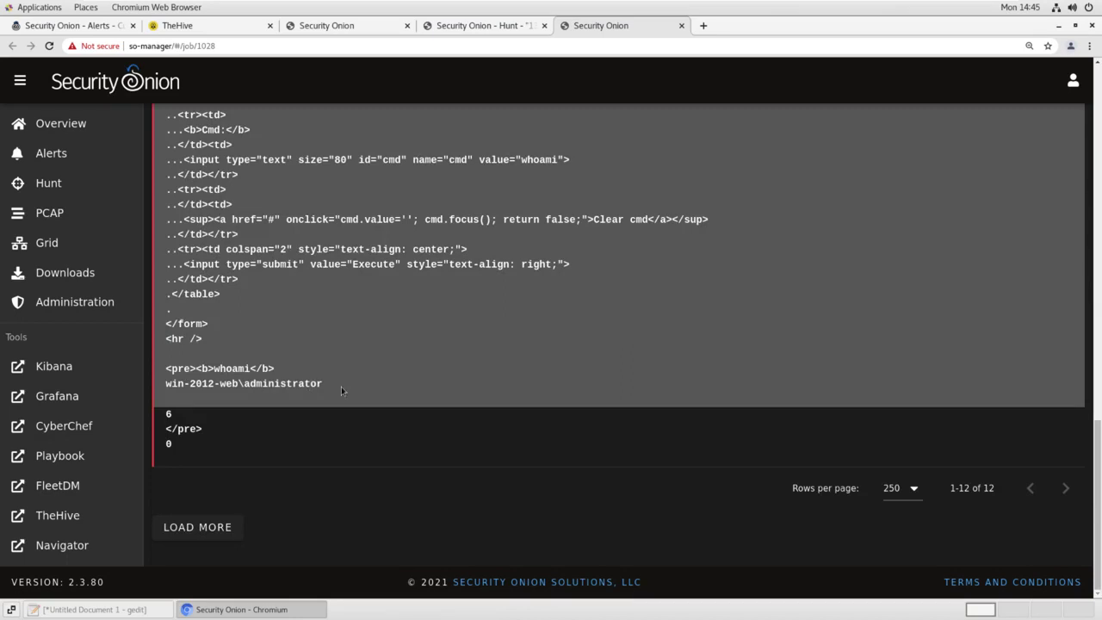
Select the whoami output in the transcript, then scroll back to the top
drag(341, 386, 170, 389)
click(259, 405)
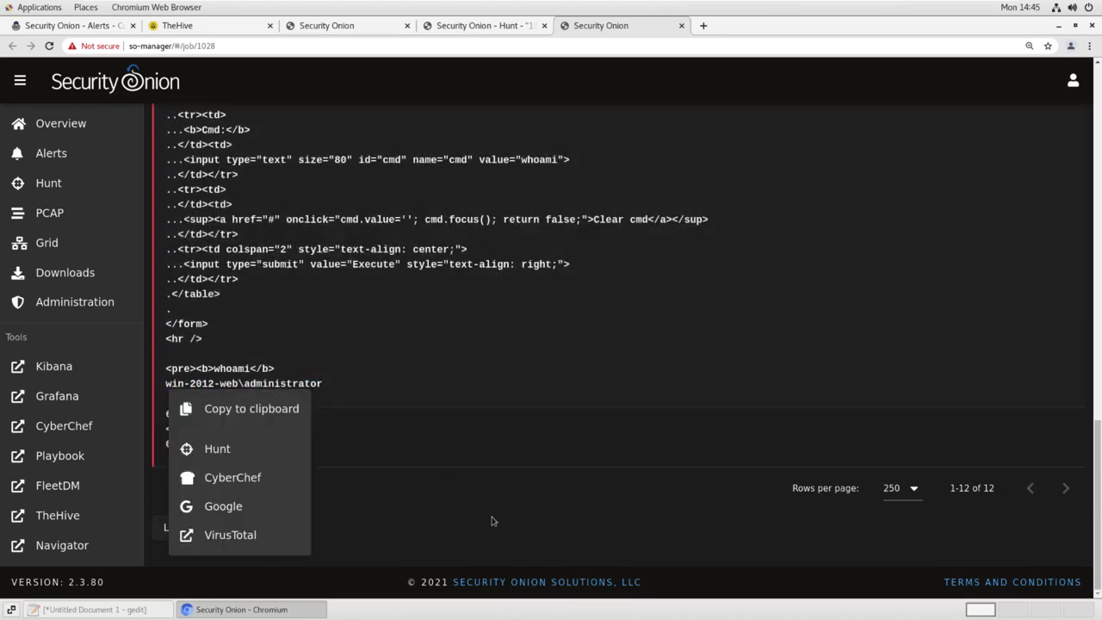
click(492, 519)
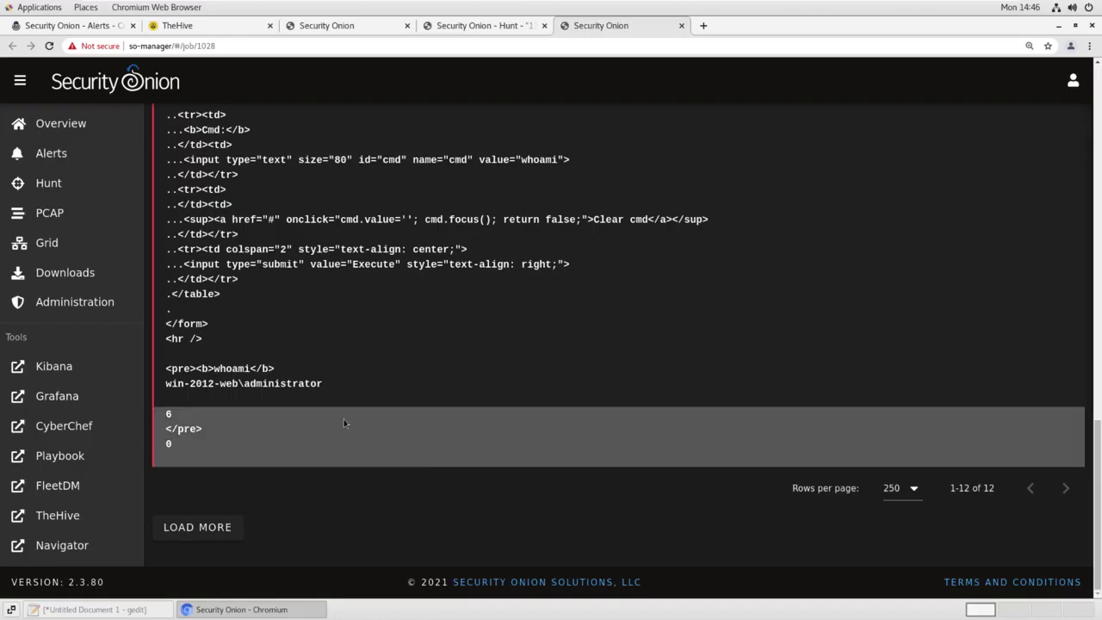
scroll(346, 420, up, 5)
scroll(349, 412, up, 3)
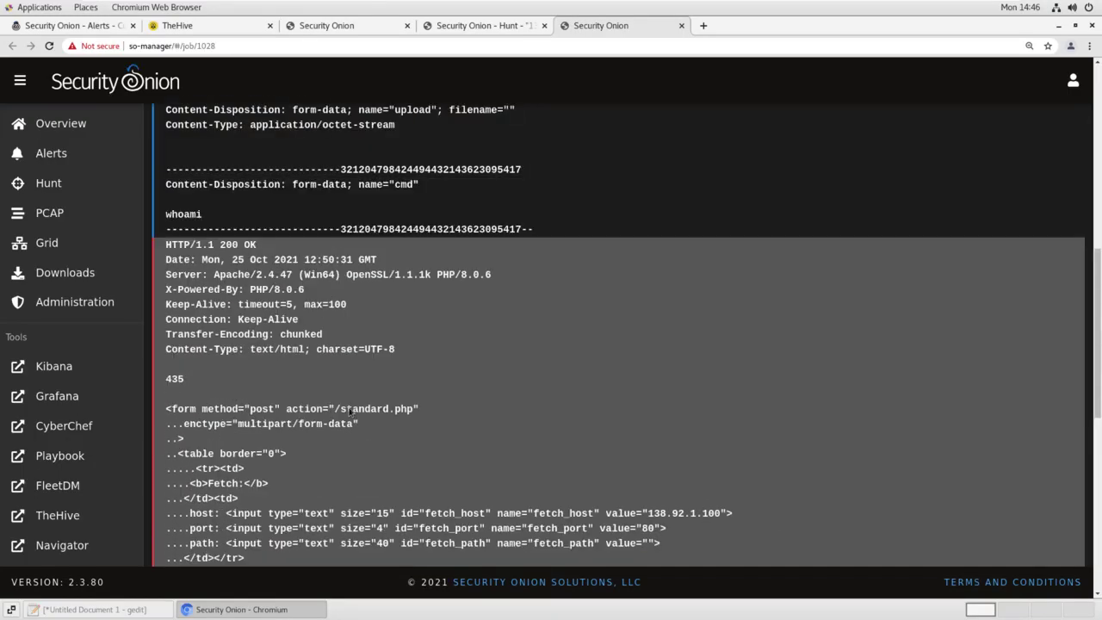
scroll(316, 402, up, 10)
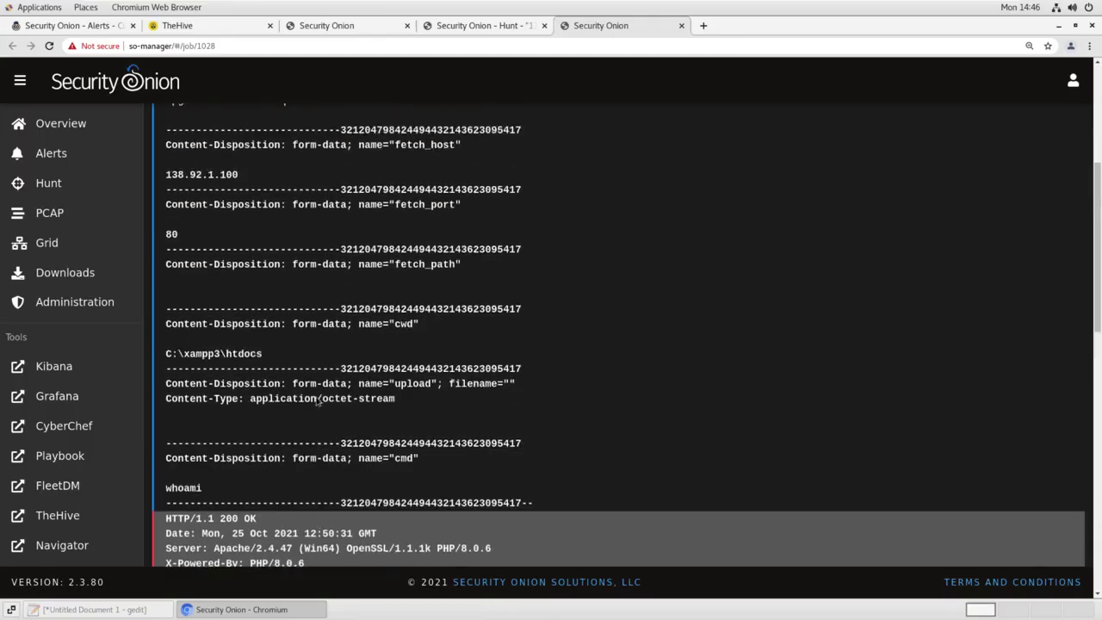
scroll(316, 401, up, 2)
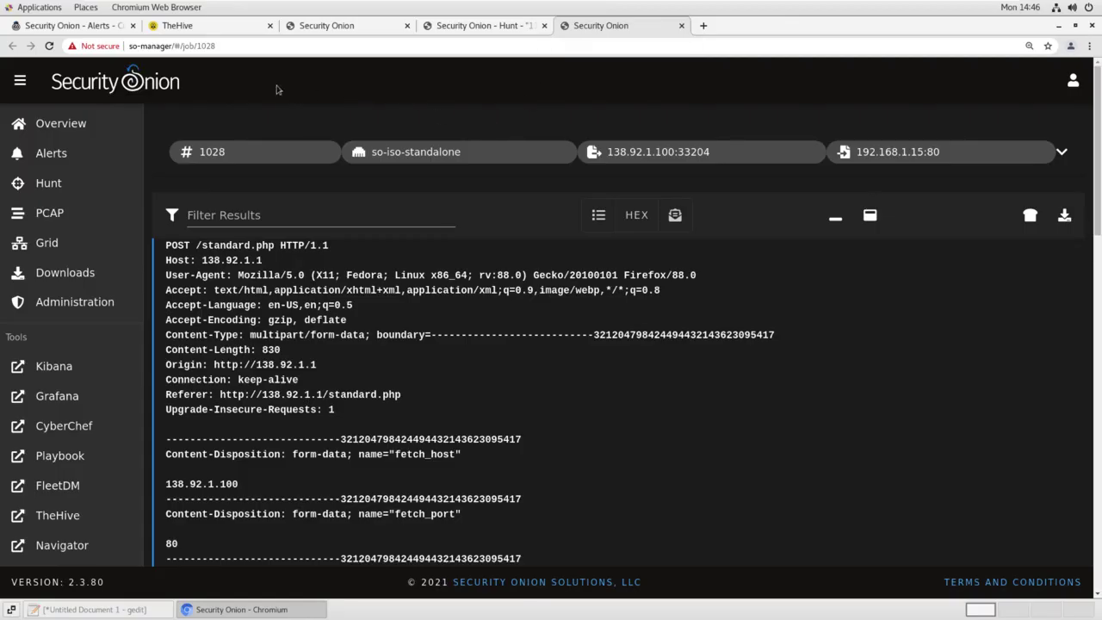
Add filename observable standard.php to Case #15 with description 'webshell', marked as sighted
click(228, 26)
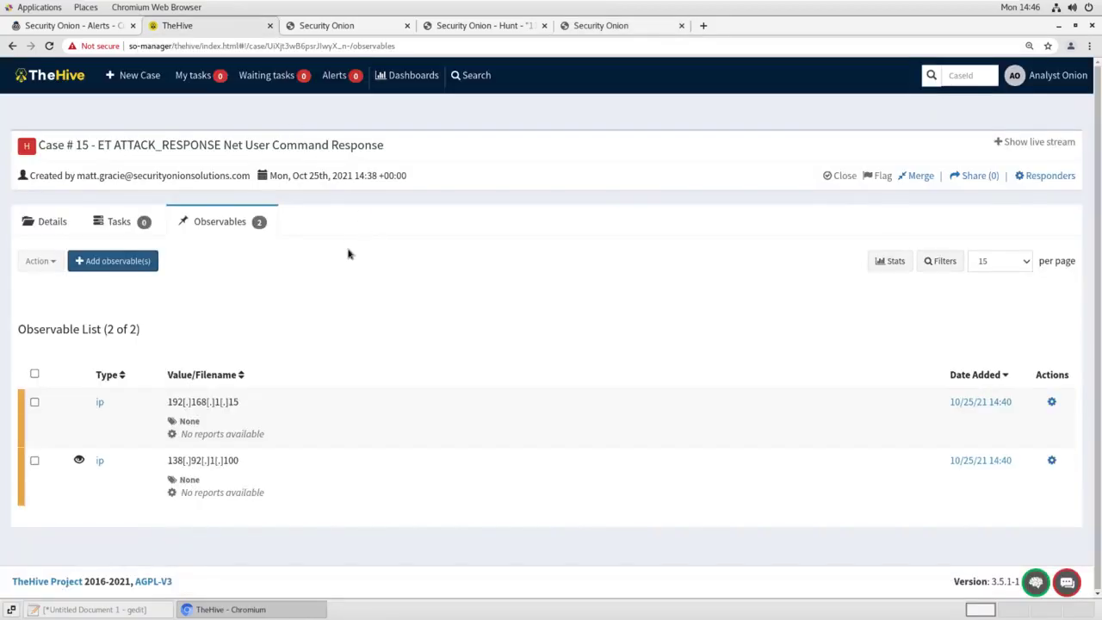
click(115, 260)
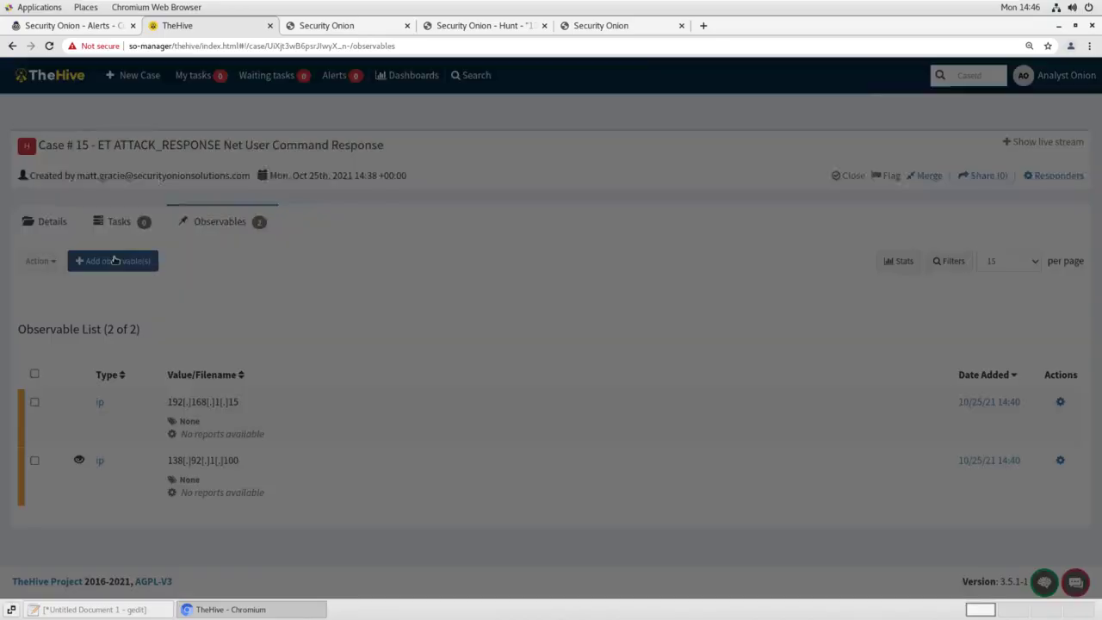
click(411, 150)
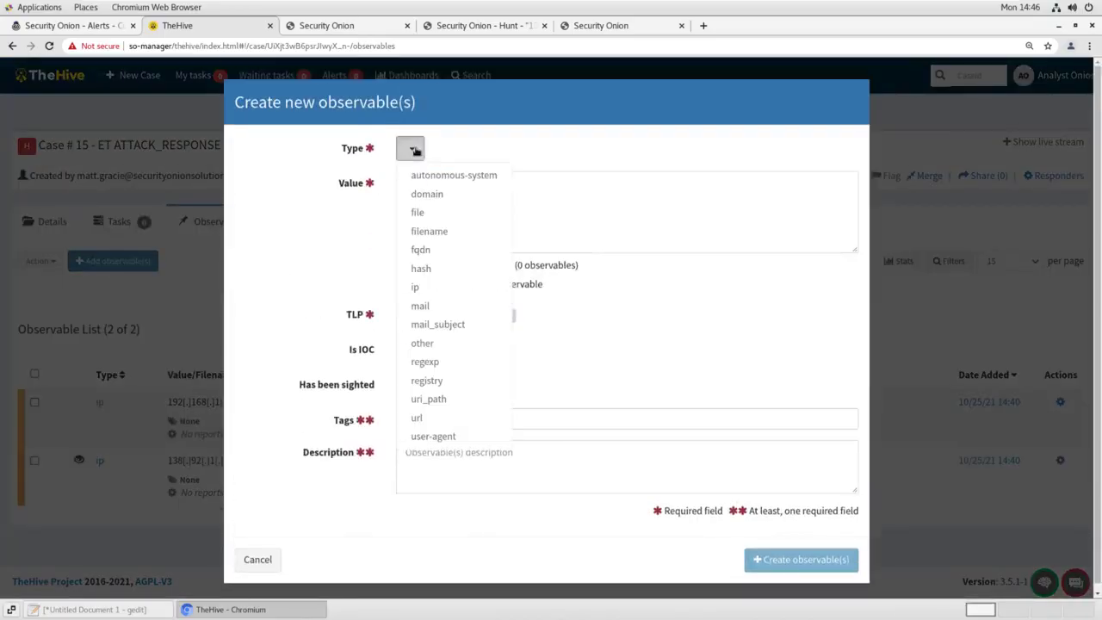
click(429, 230)
click(445, 207)
text(st)
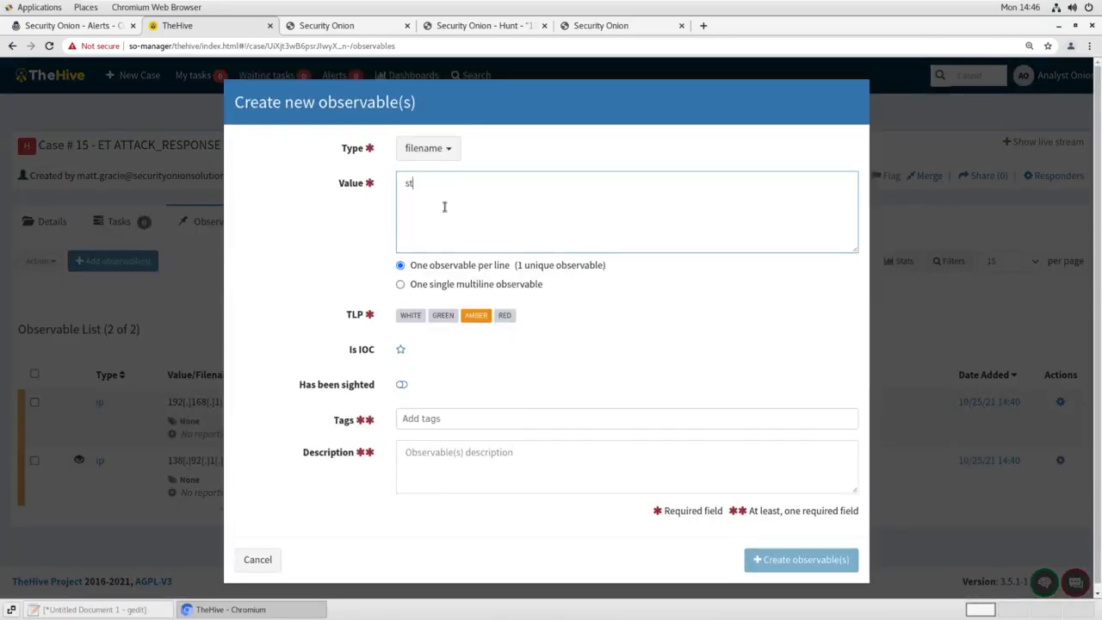
text(andard.php)
click(433, 466)
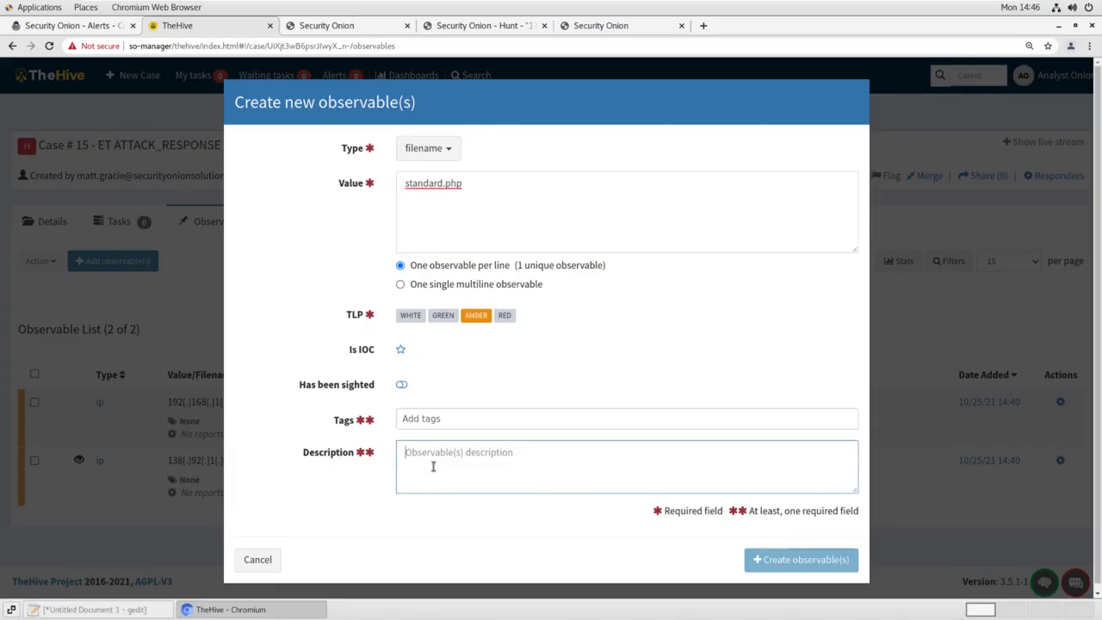
text(webshell)
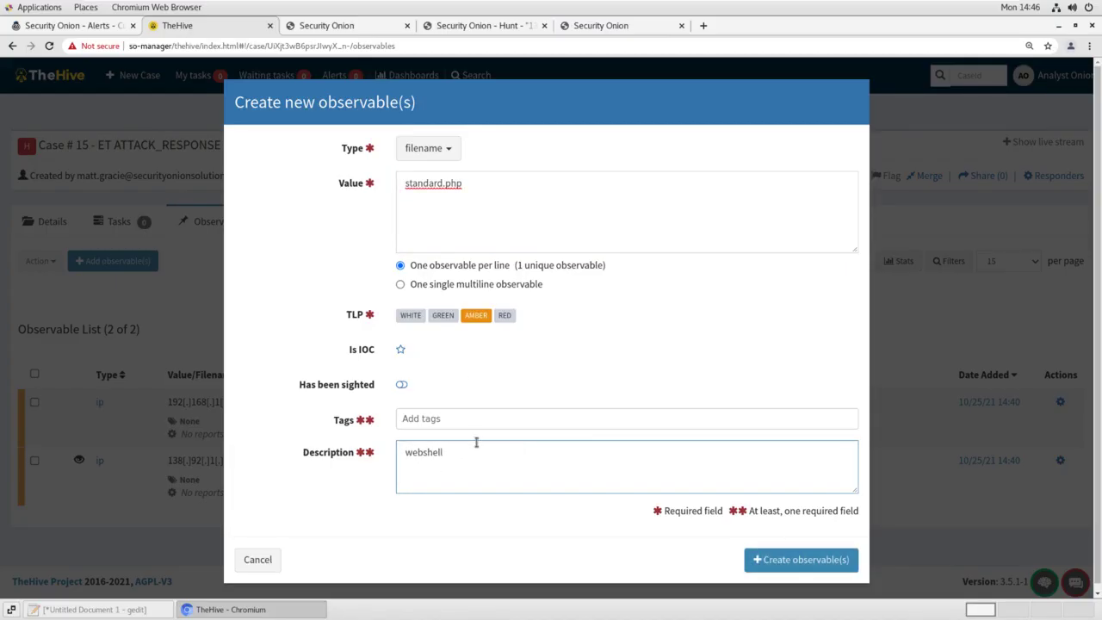
click(401, 385)
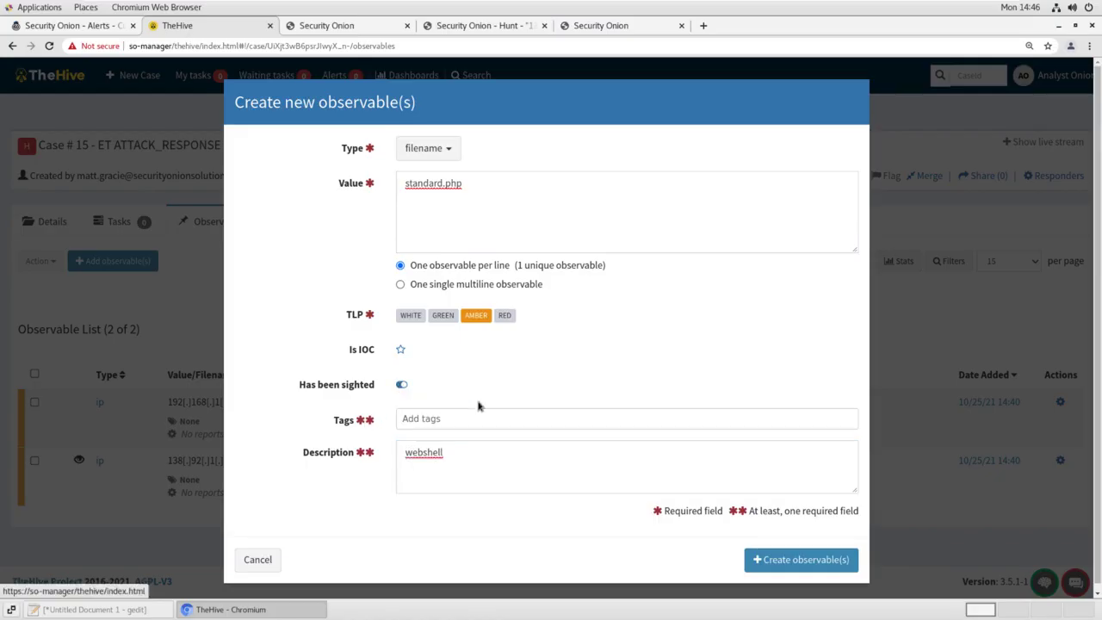
click(805, 561)
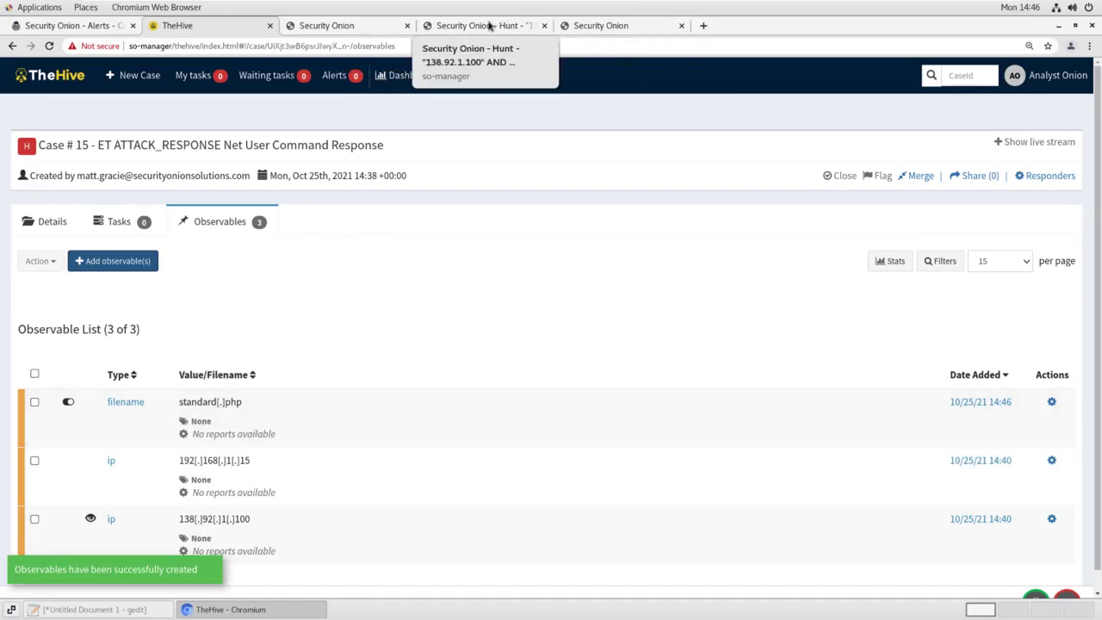
click(524, 25)
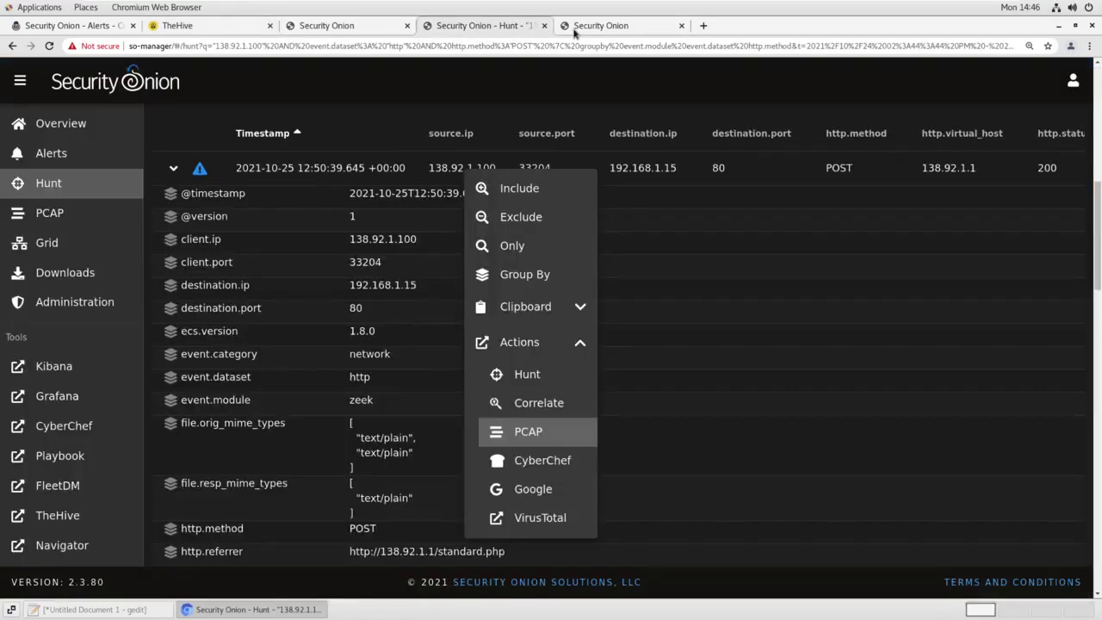
Collapse the first POST event and expand the second POST event's fields
click(770, 95)
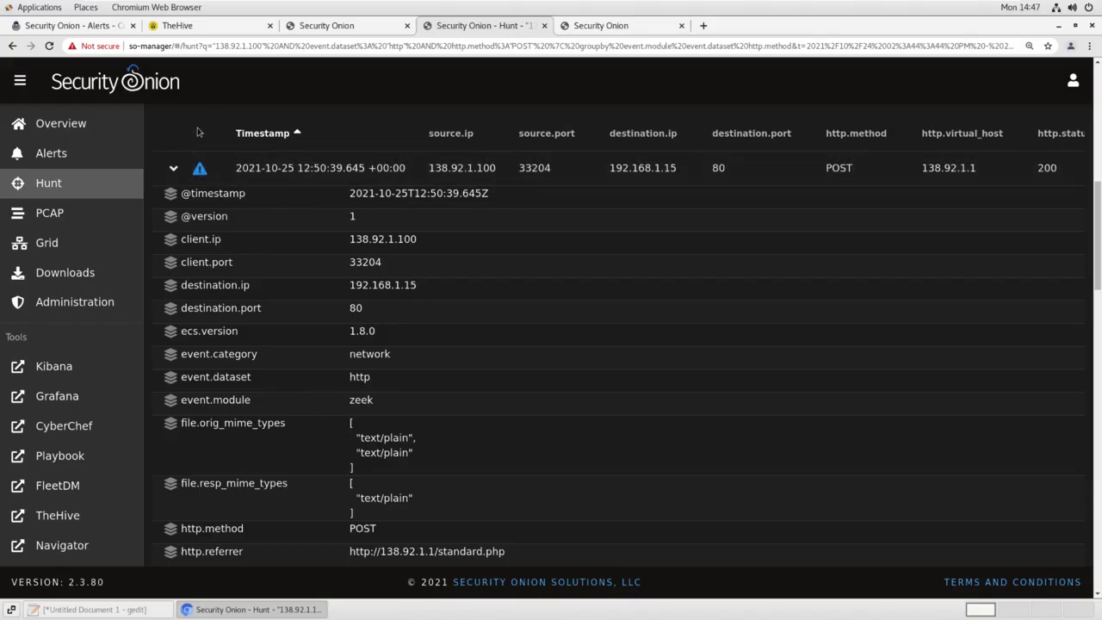
scroll(405, 284, down, 4)
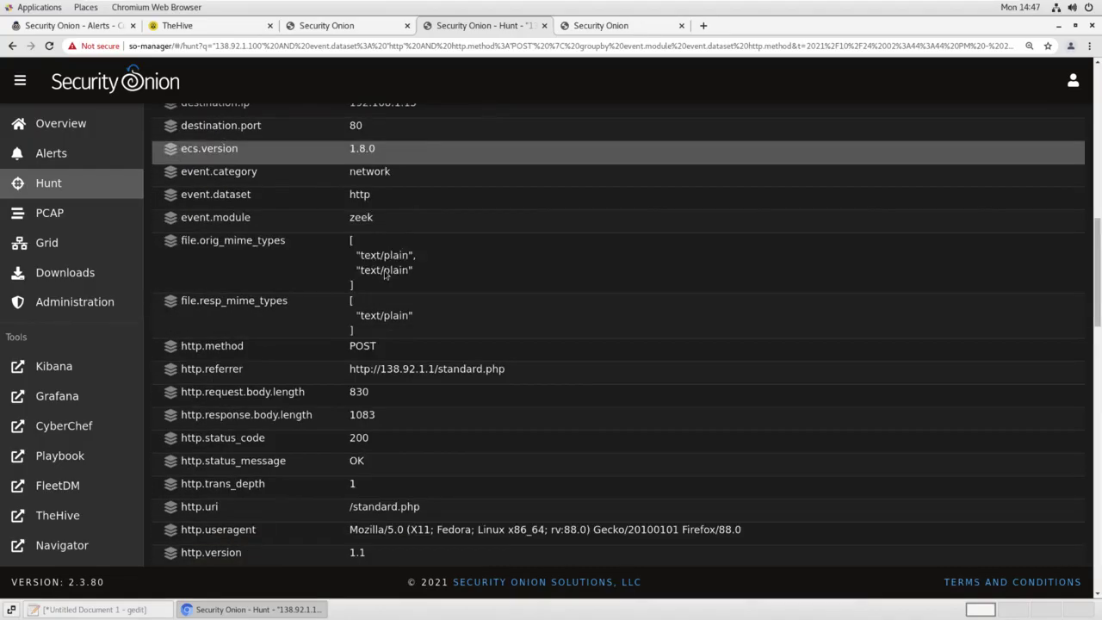
scroll(379, 327, down, 2)
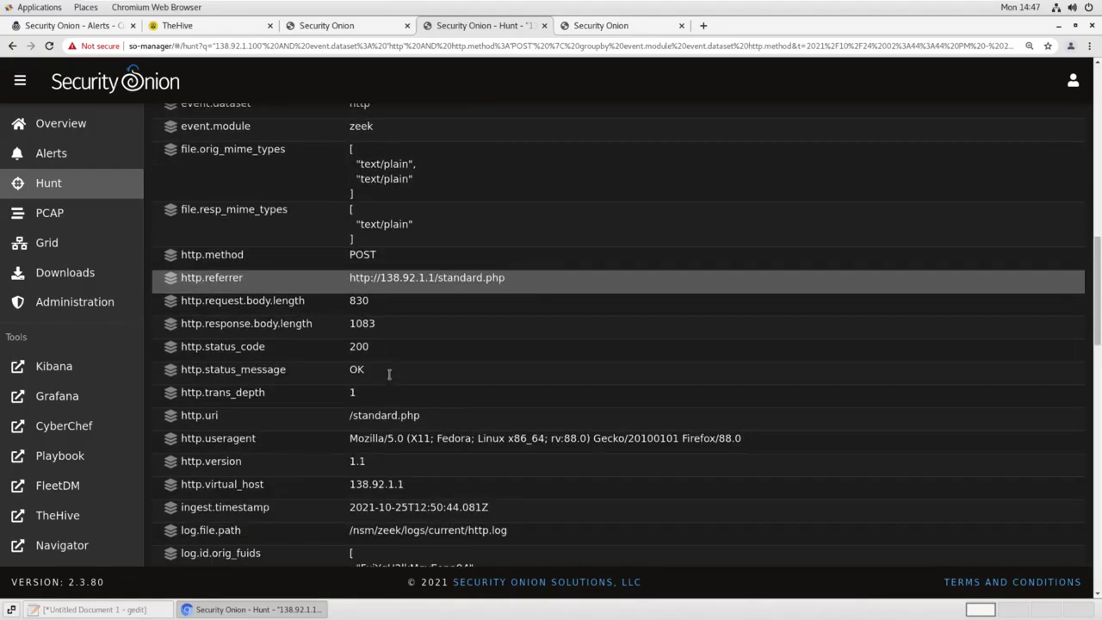
scroll(325, 313, up, 3)
scroll(325, 312, up, 3)
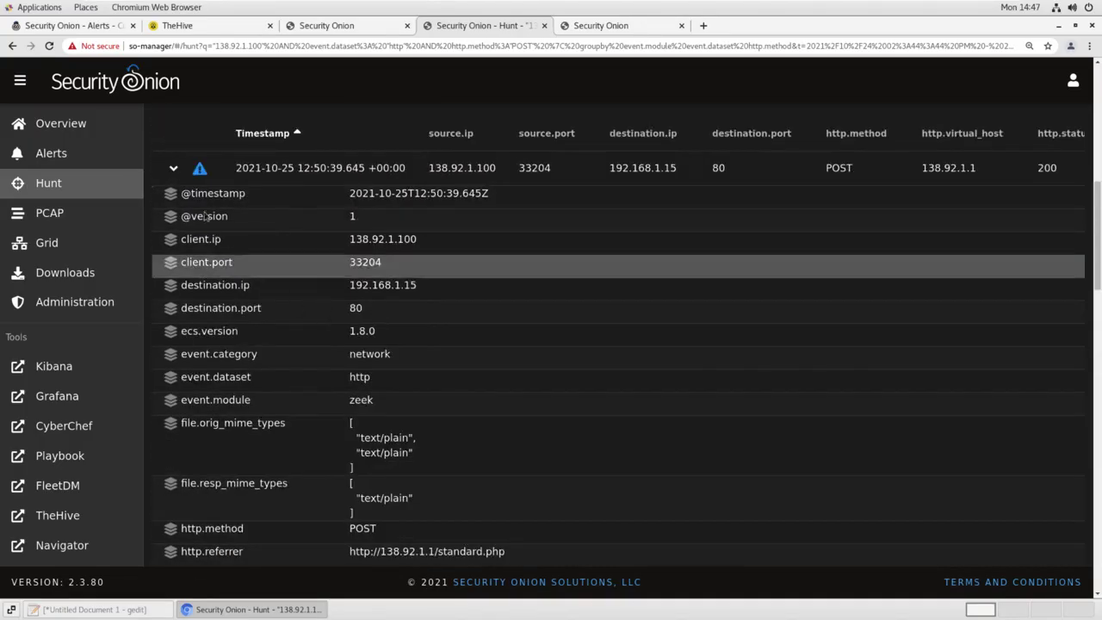
click(174, 178)
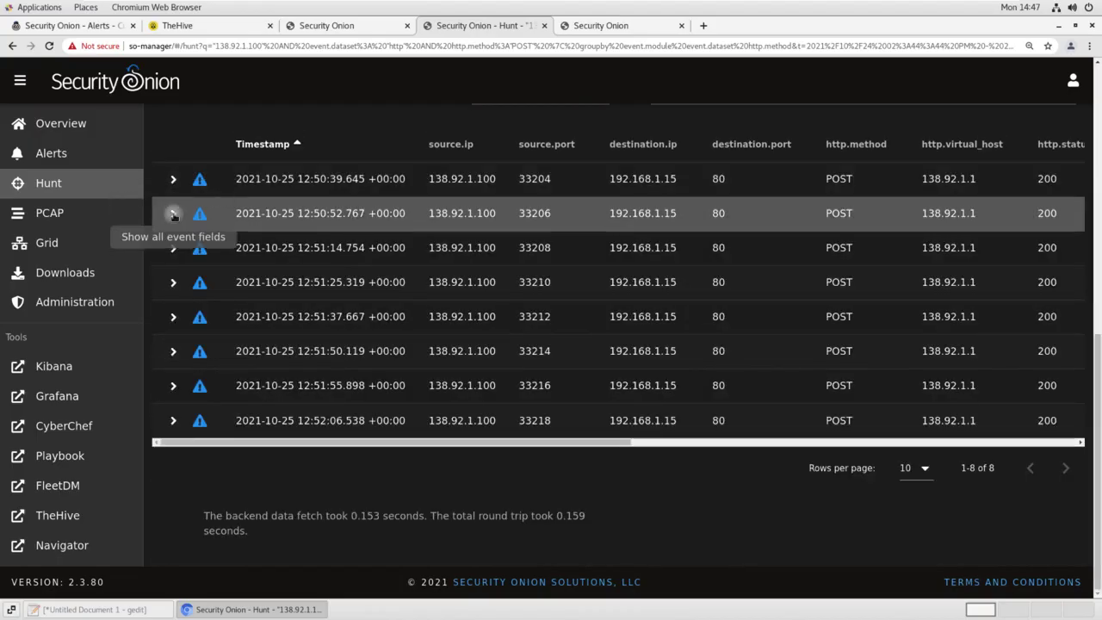
click(173, 213)
Pull the second POST's packet capture as job 1029, showing the backups user being added
click(459, 213)
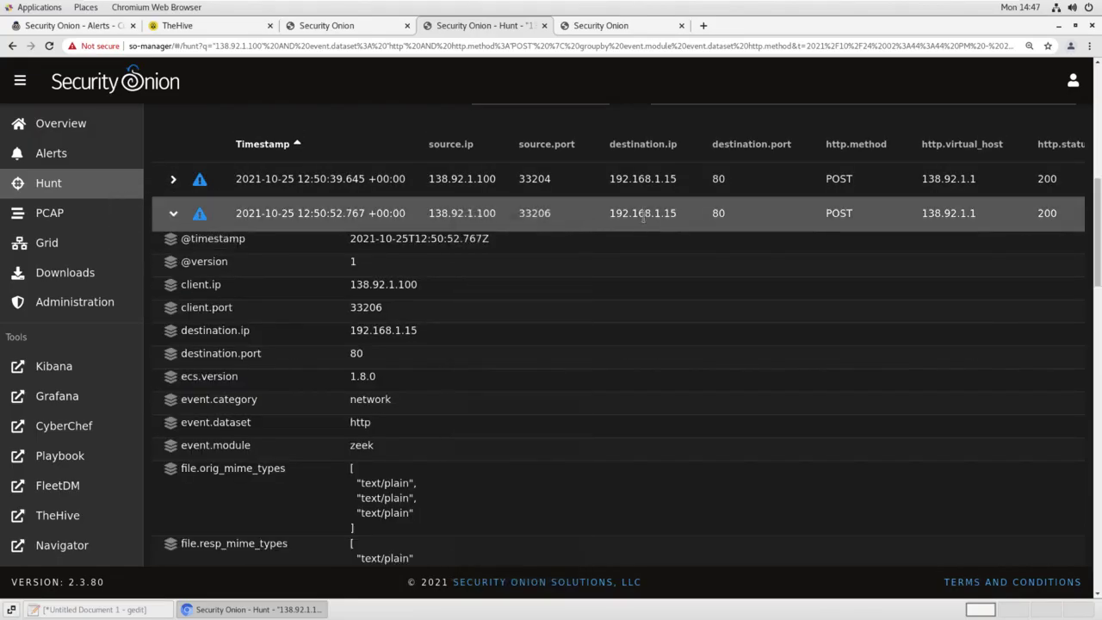
click(644, 215)
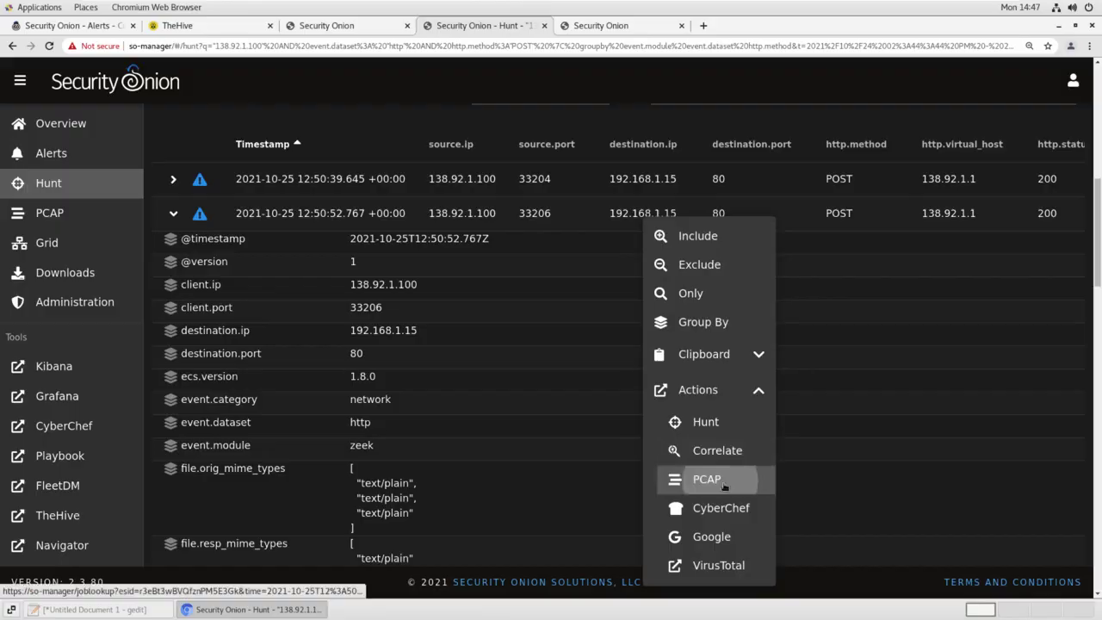
click(689, 480)
click(616, 26)
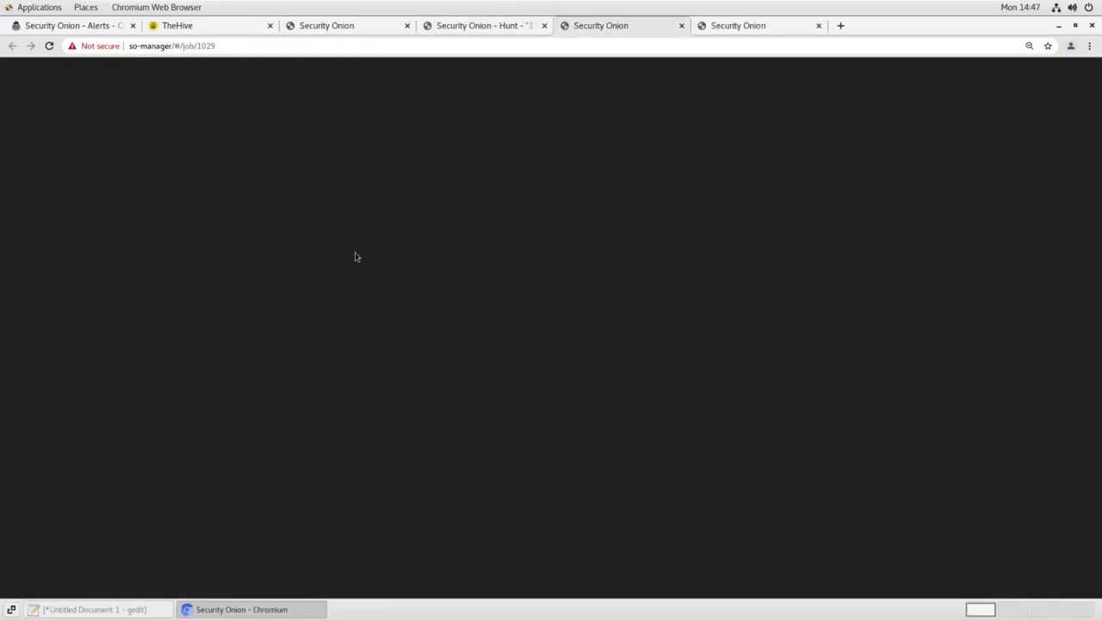
scroll(272, 304, down, 4)
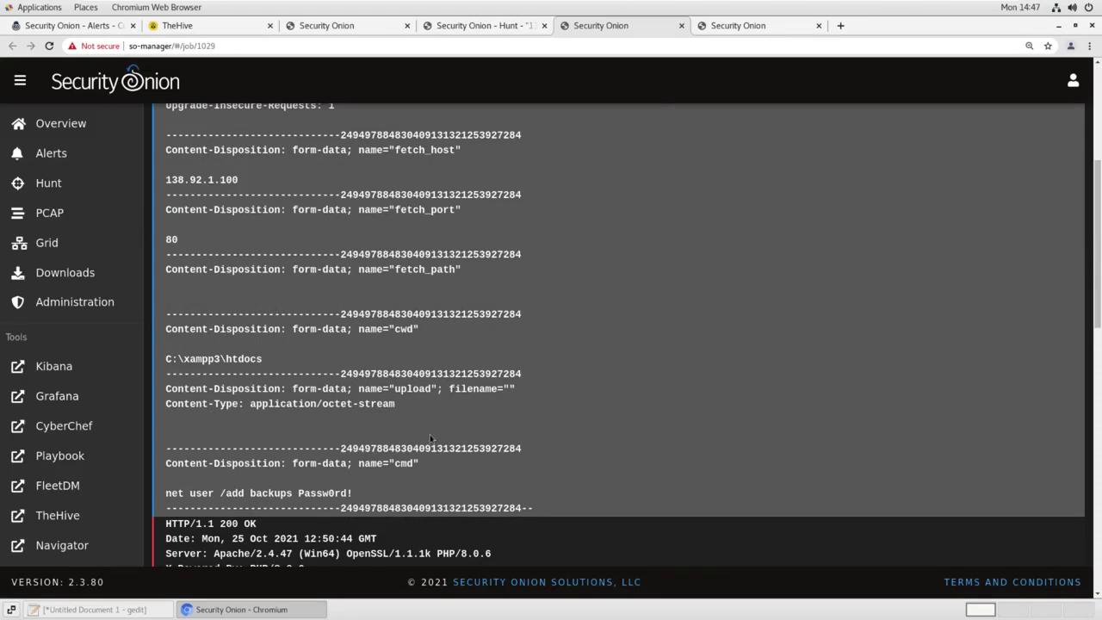
scroll(431, 439, down, 10)
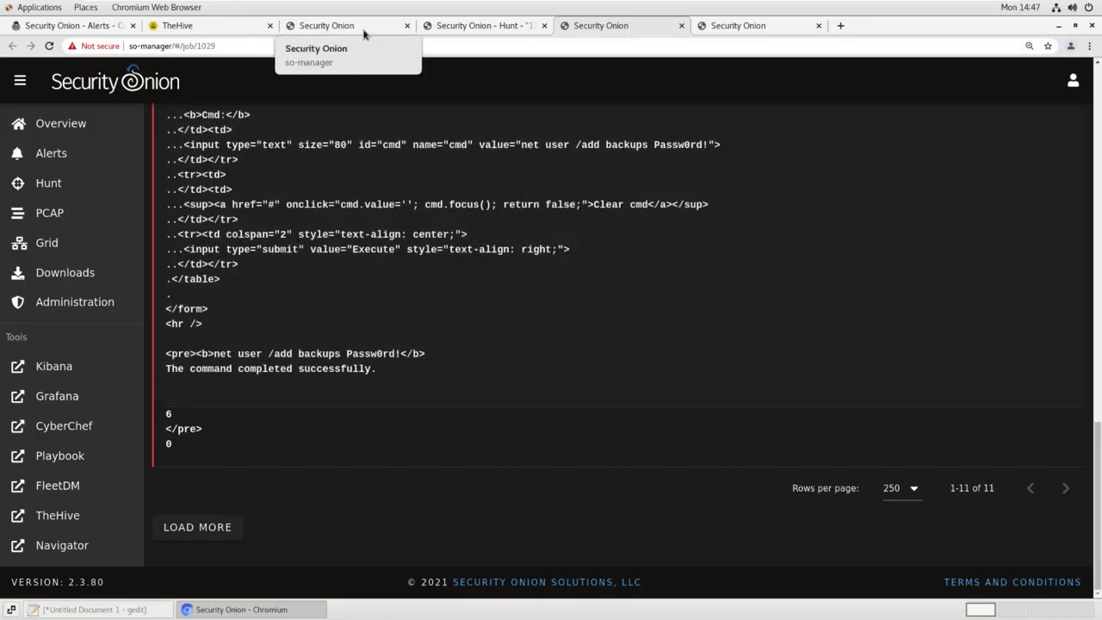
click(336, 26)
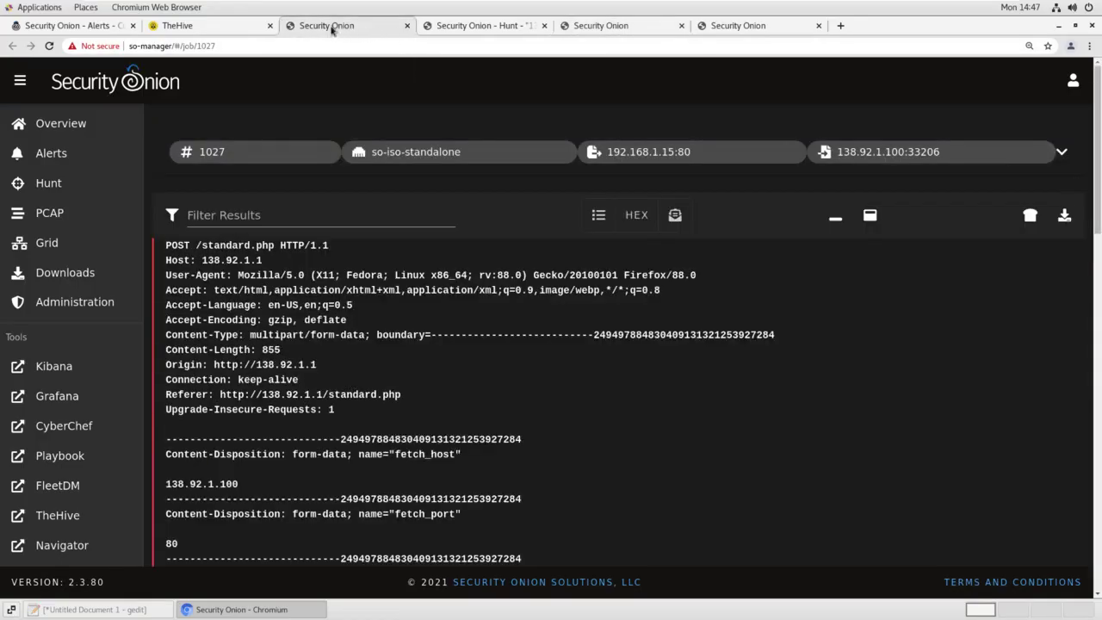
Close the three leftover PCAP tabs and collapse the second POST event
click(408, 26)
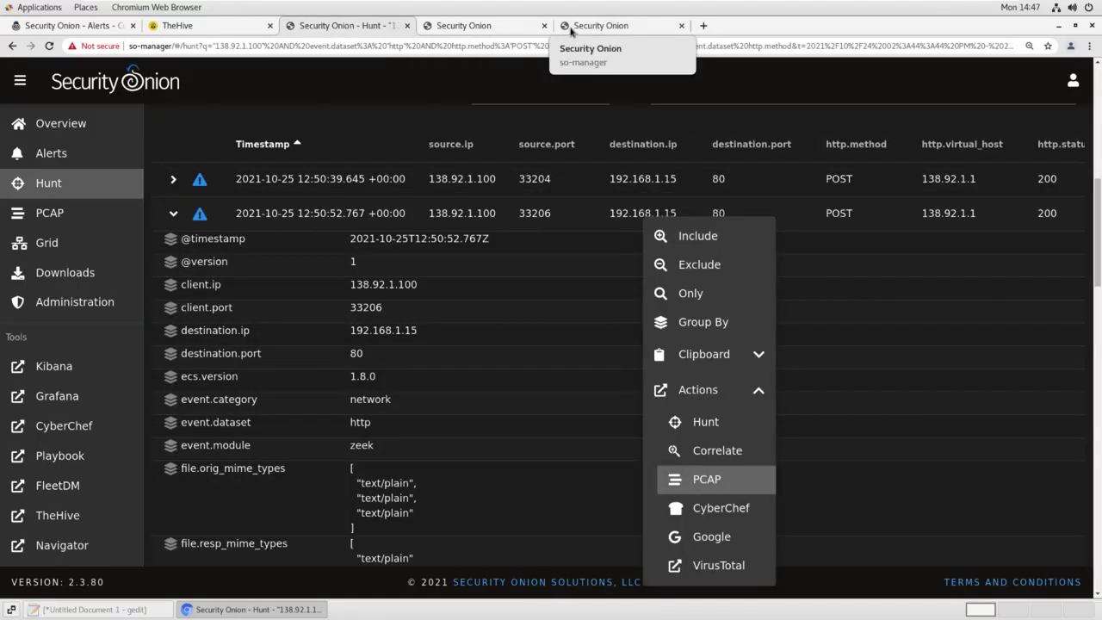
click(545, 26)
click(544, 26)
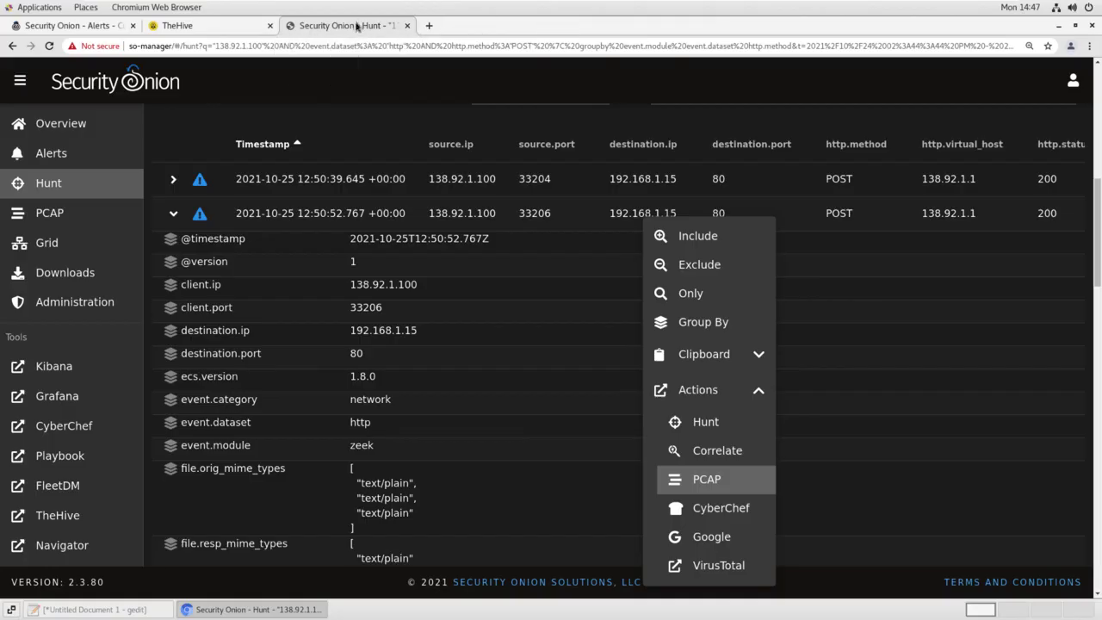
click(173, 212)
Pull job 1030 for the third POST, review 'net localgroup Administrators backups /add', then close it
click(645, 248)
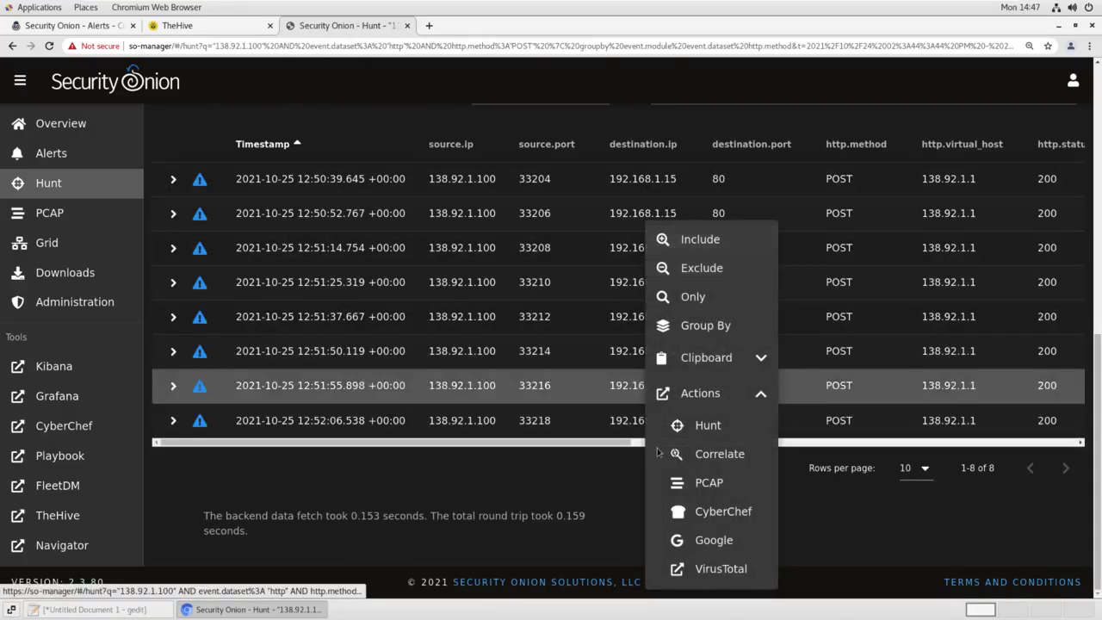
click(708, 482)
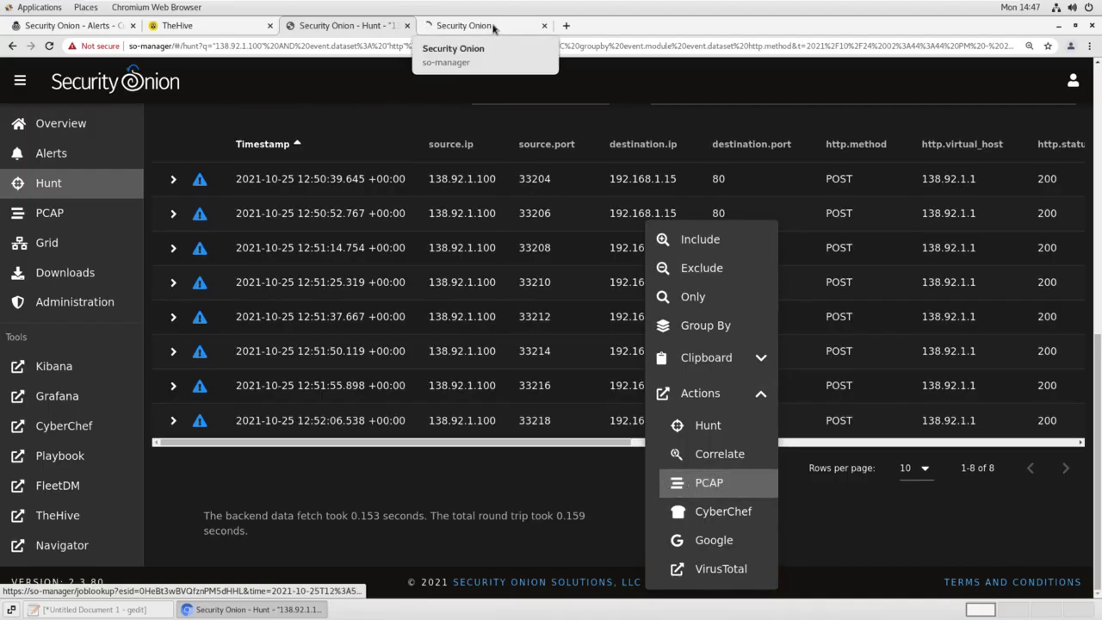
click(486, 25)
scroll(288, 341, down, 5)
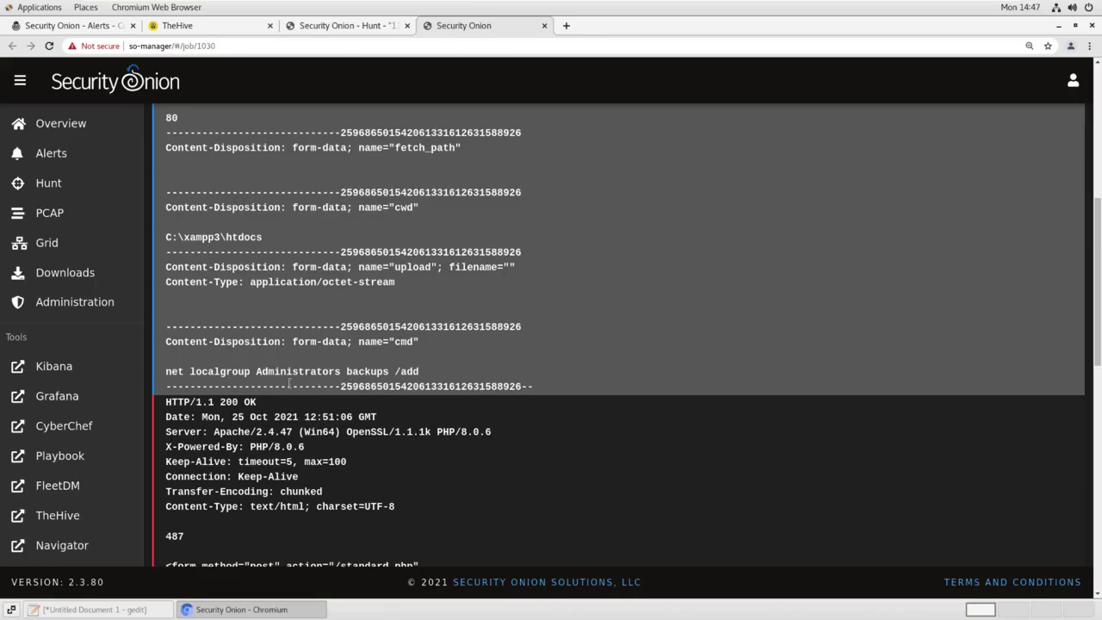
scroll(289, 383, down, 2)
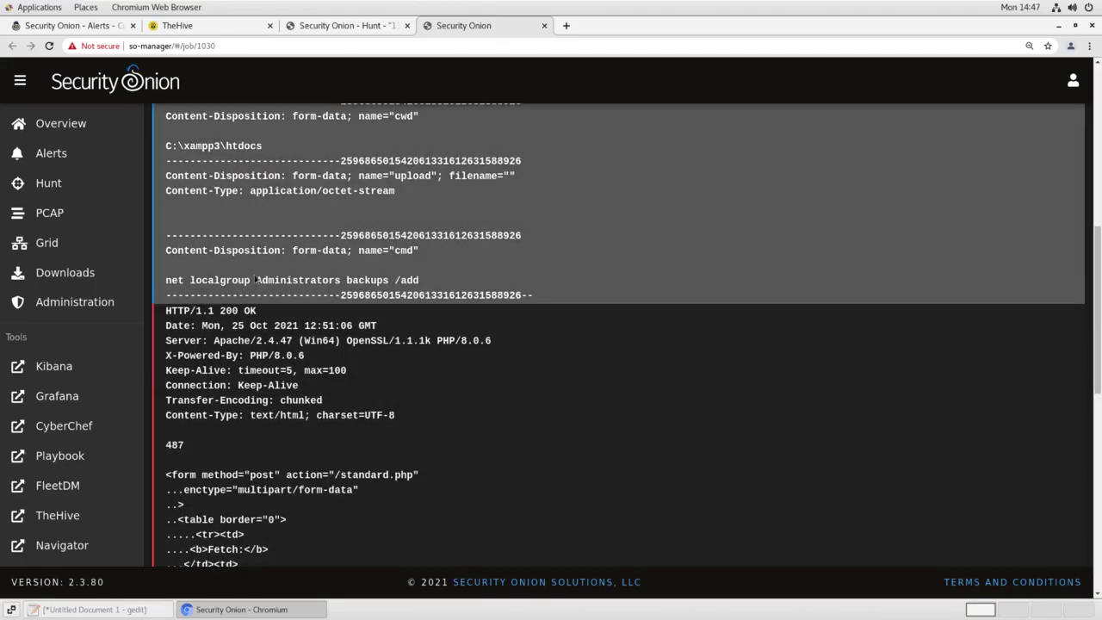
scroll(297, 371, down, 5)
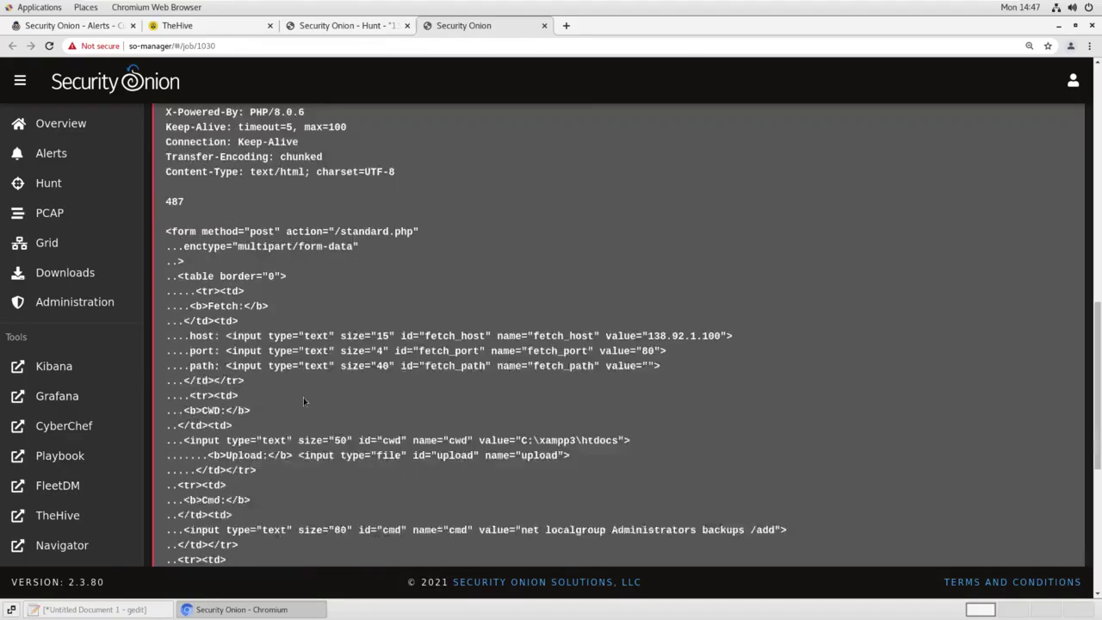
scroll(303, 401, down, 6)
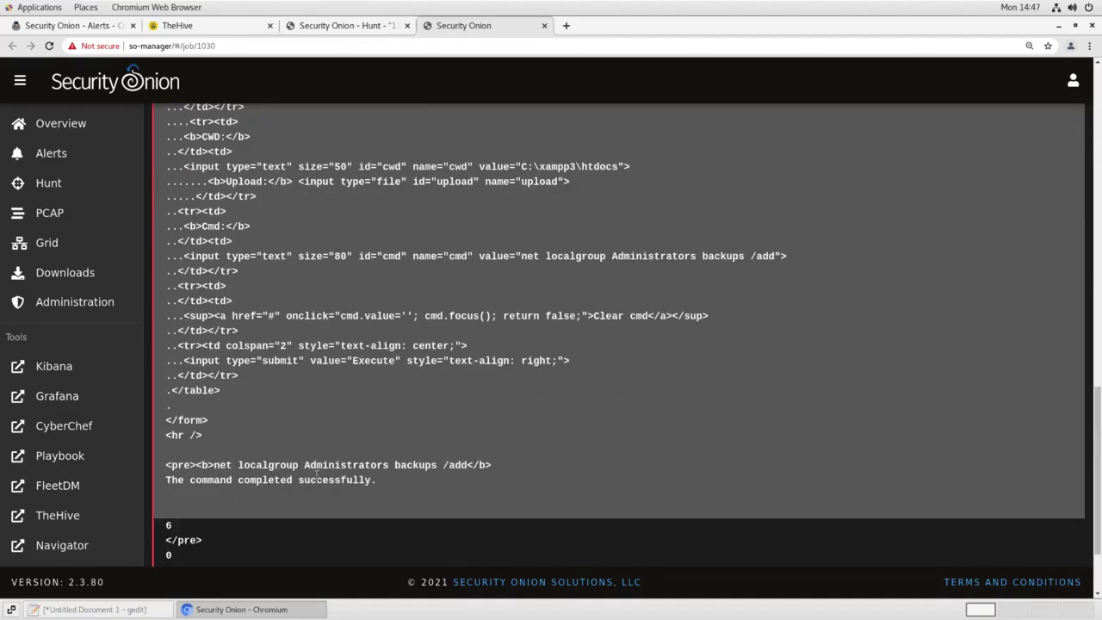
scroll(213, 388, up, 11)
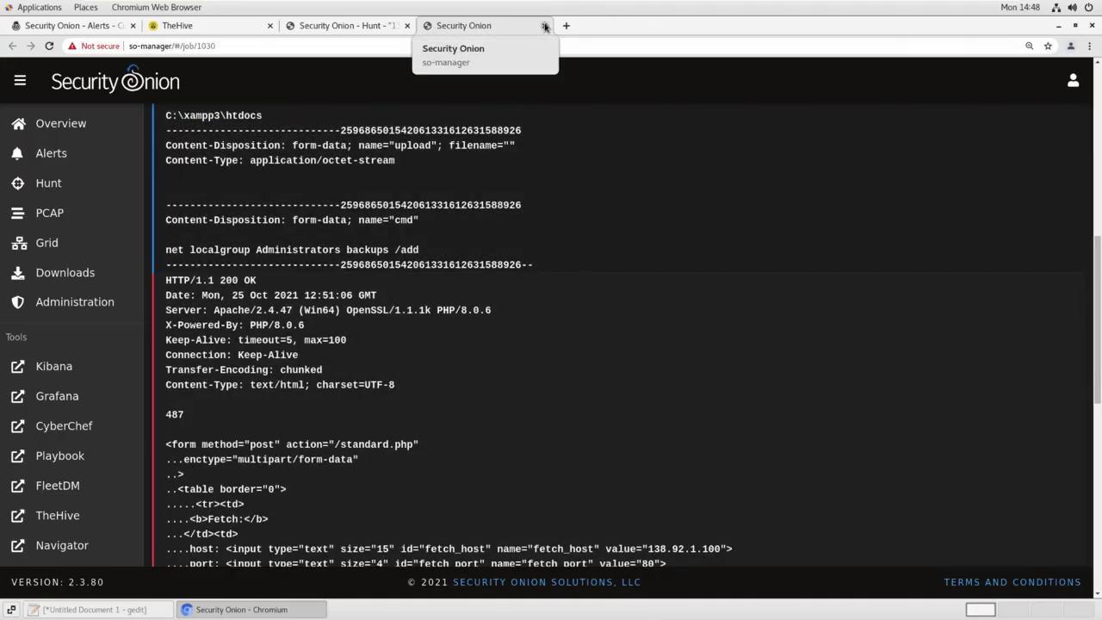
click(544, 27)
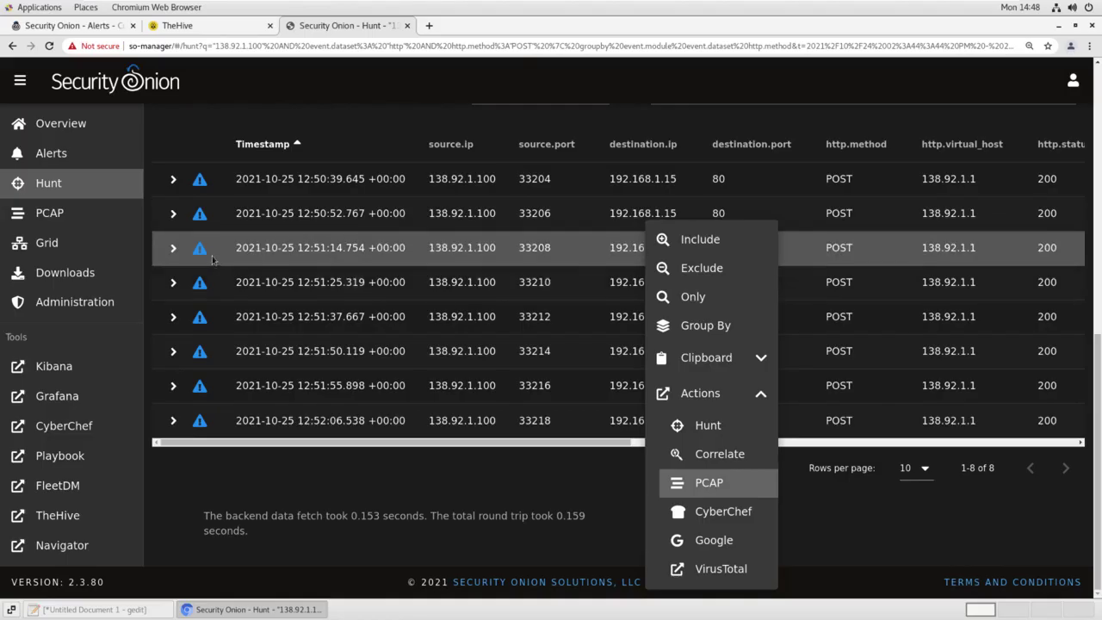
Add PCAP job 1031 for 138.92.1.100 to port 80 on 2021-10-25 and open its transcript
click(560, 501)
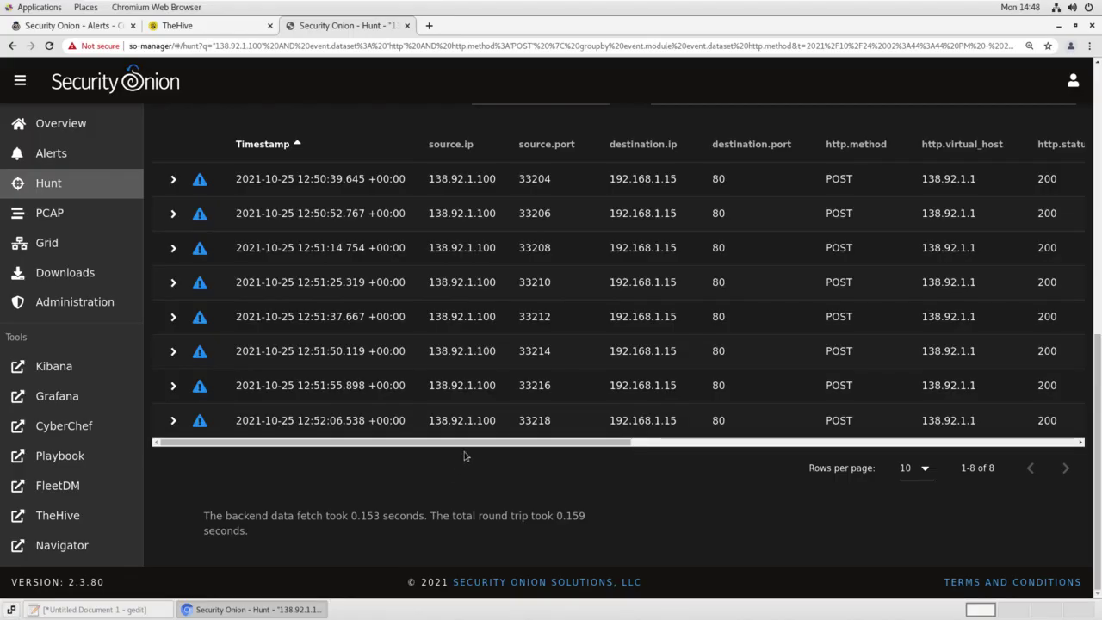
middle_click(45, 218)
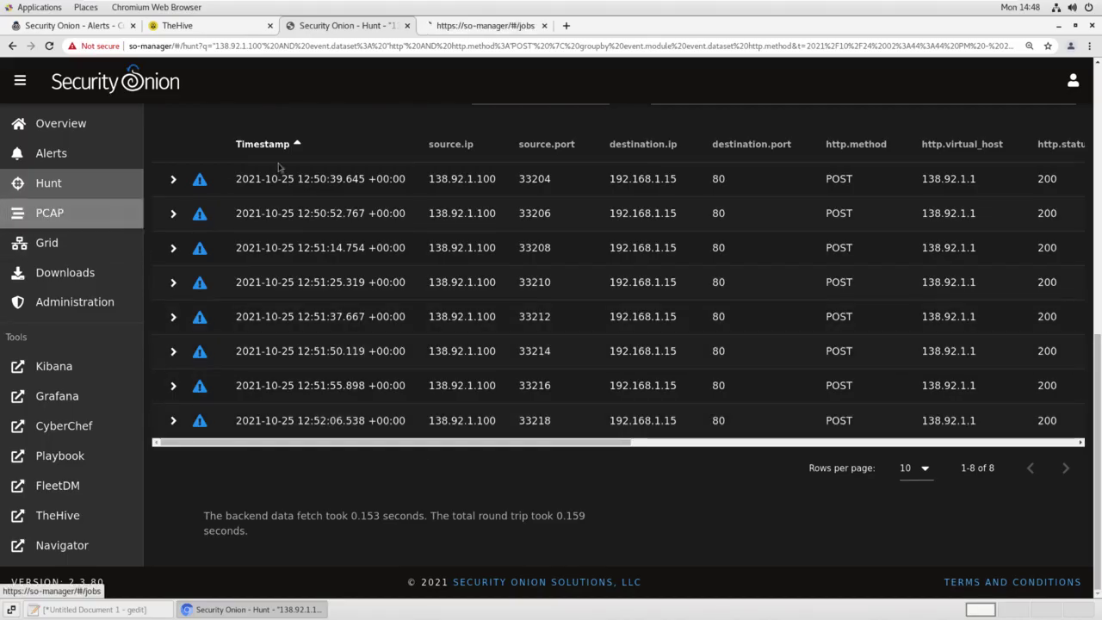
click(464, 26)
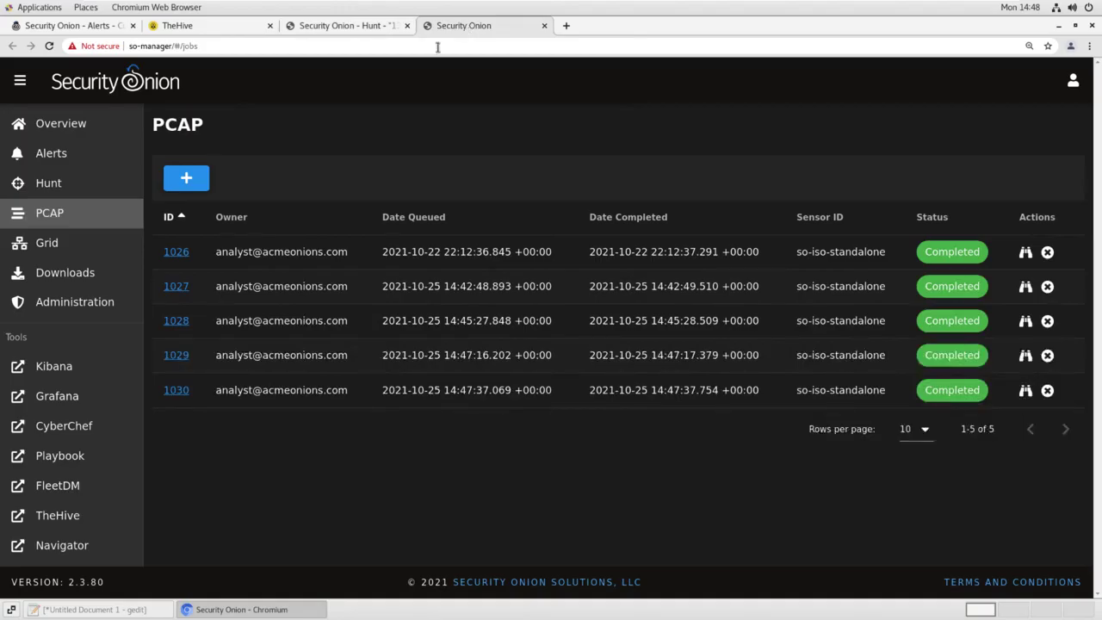
click(194, 179)
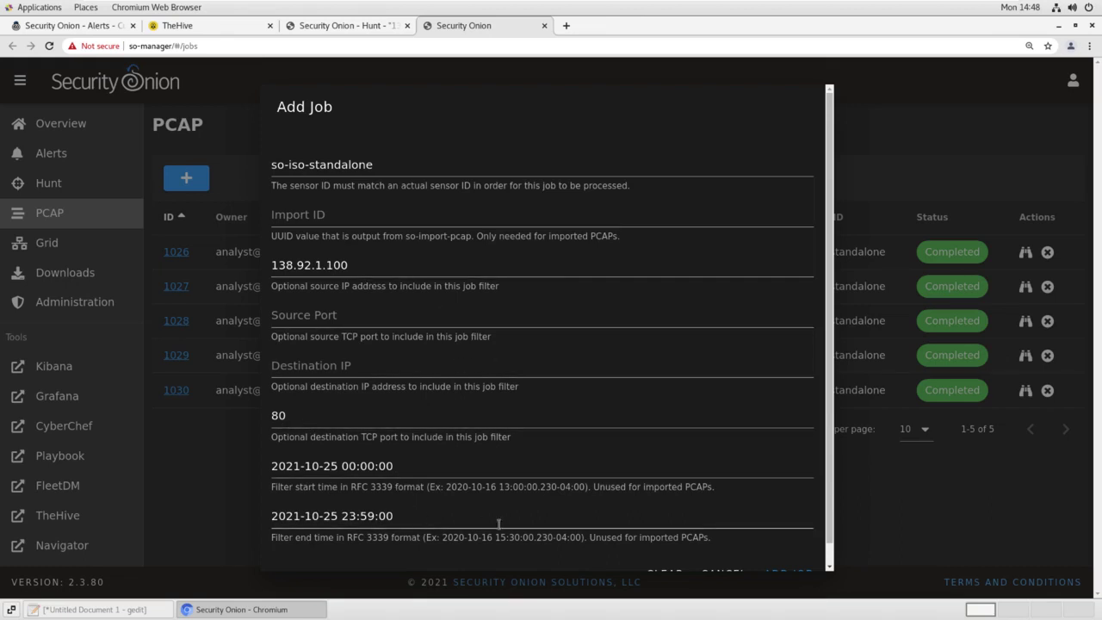
click(788, 572)
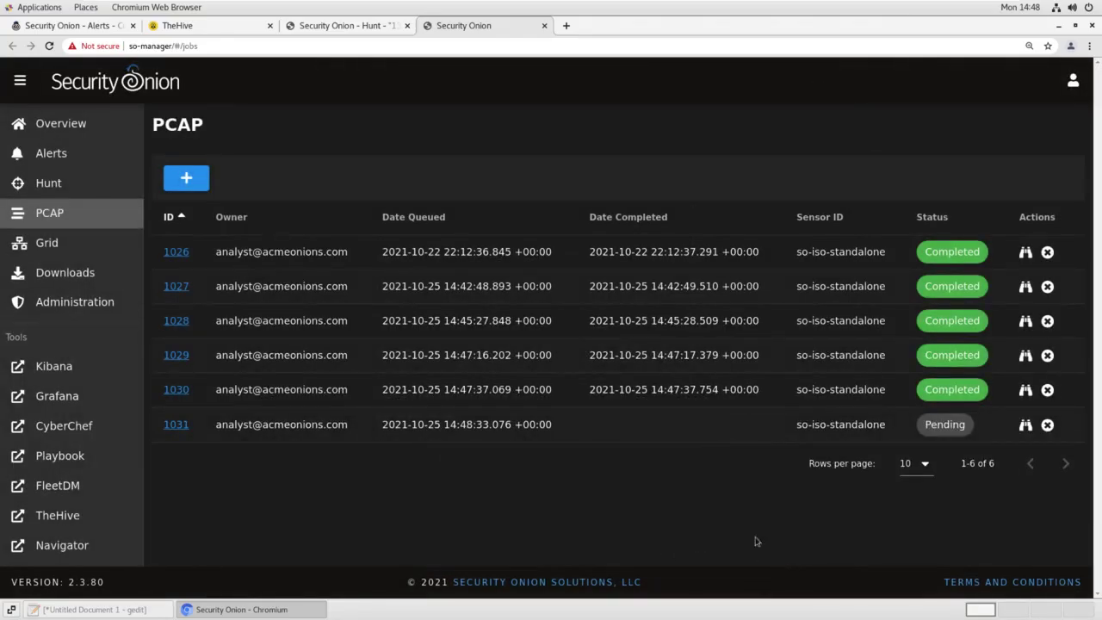
click(1026, 425)
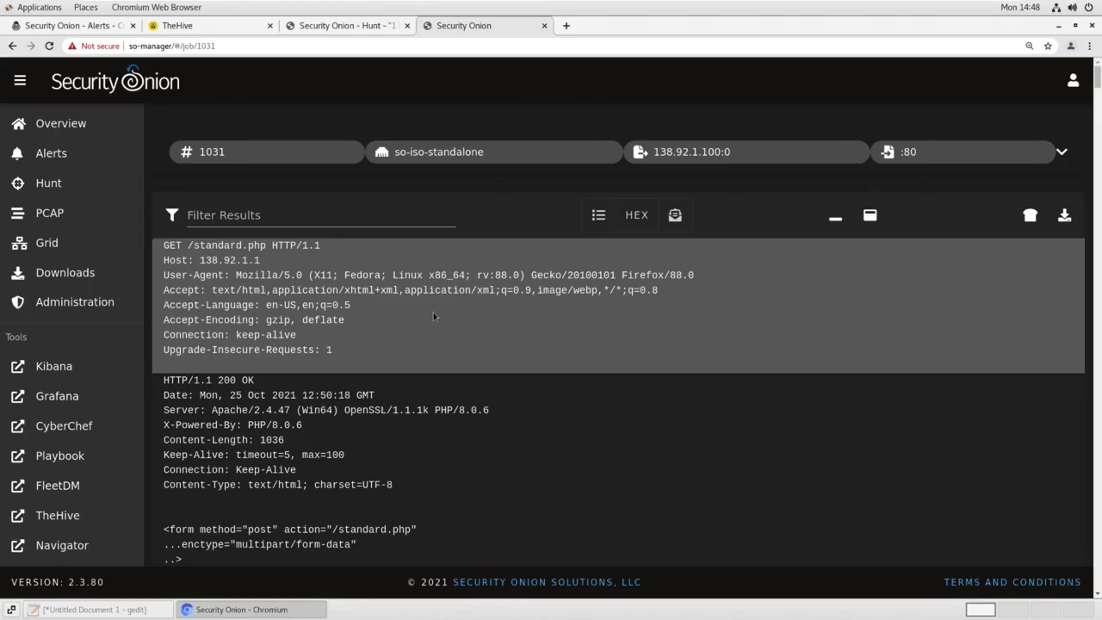
Read each POST /standard.php cmd and response in job 1031, down to 'net users' at 12:51:16
scroll(433, 312, down, 10)
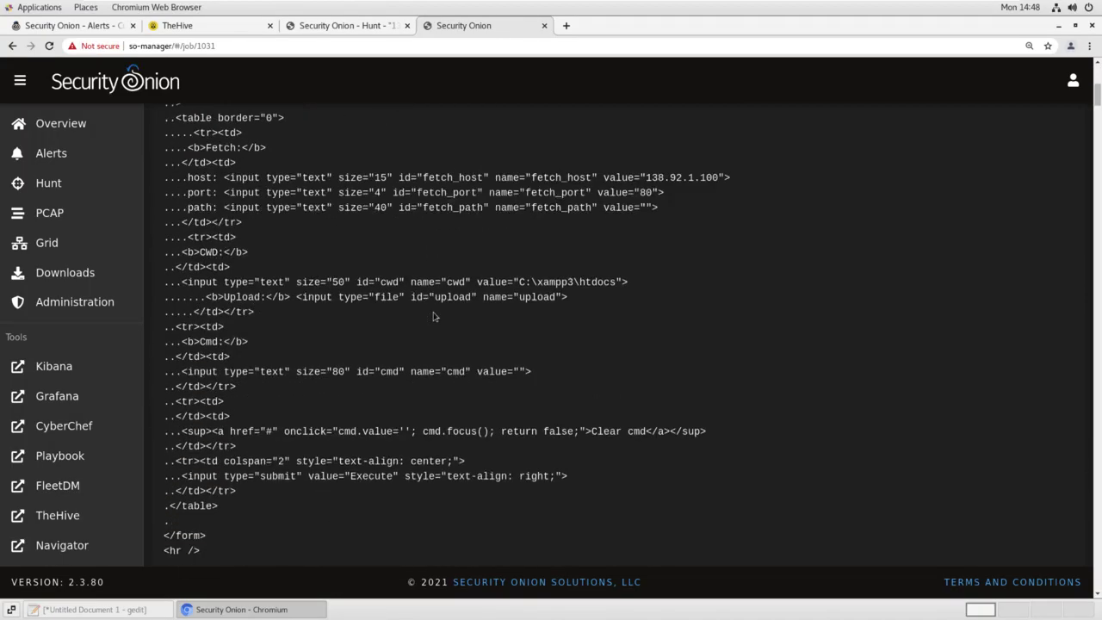
scroll(433, 316, down, 10)
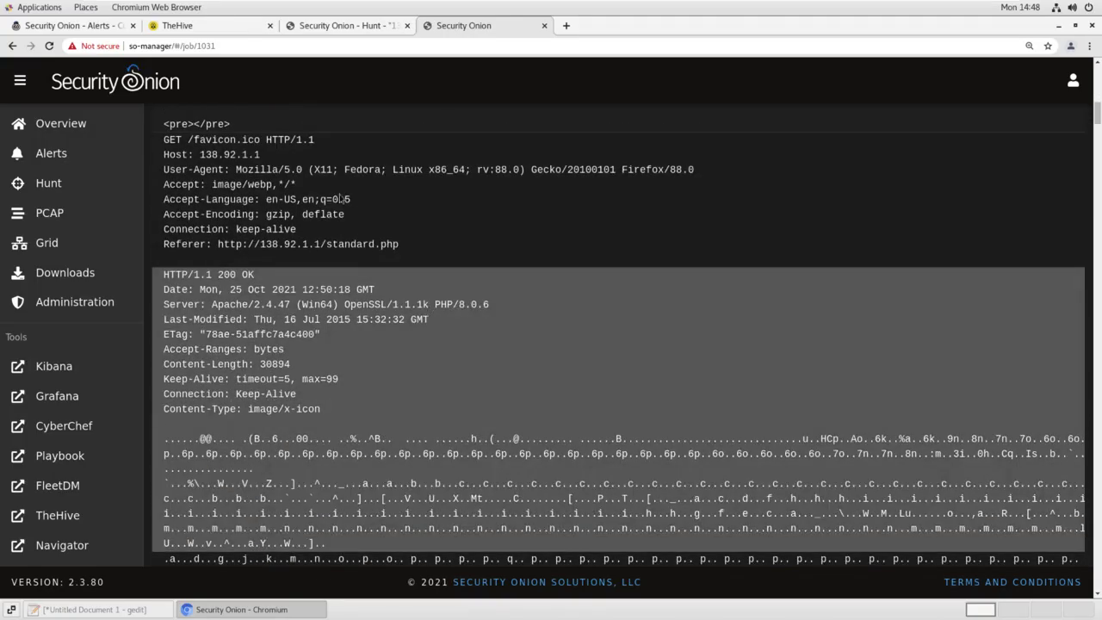
scroll(340, 326, down, 1)
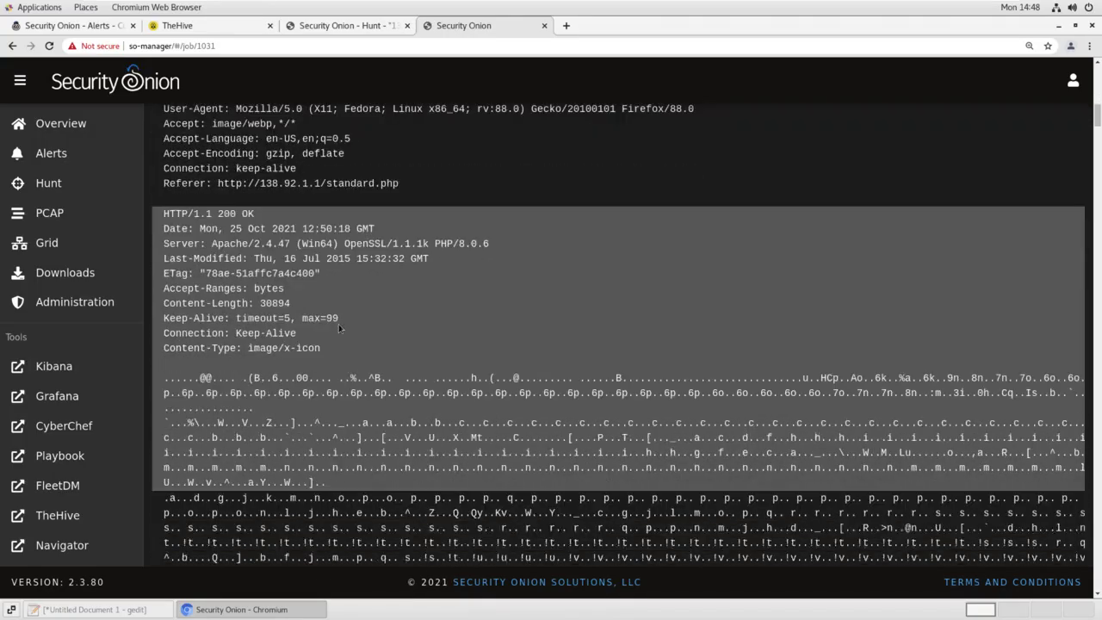
scroll(340, 327, down, 10)
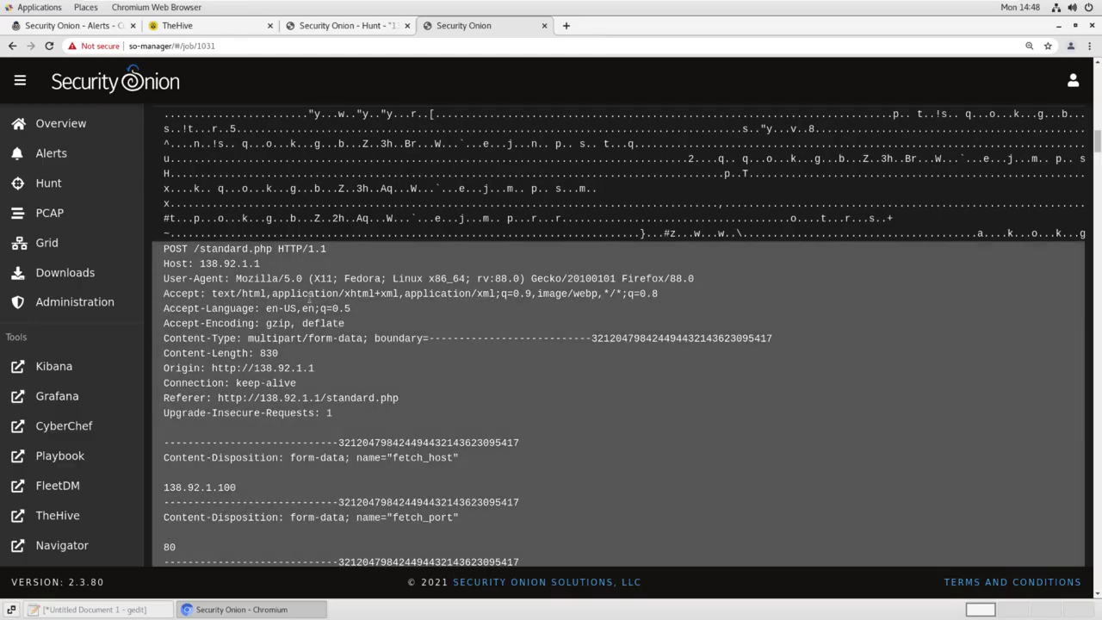
scroll(290, 295, down, 8)
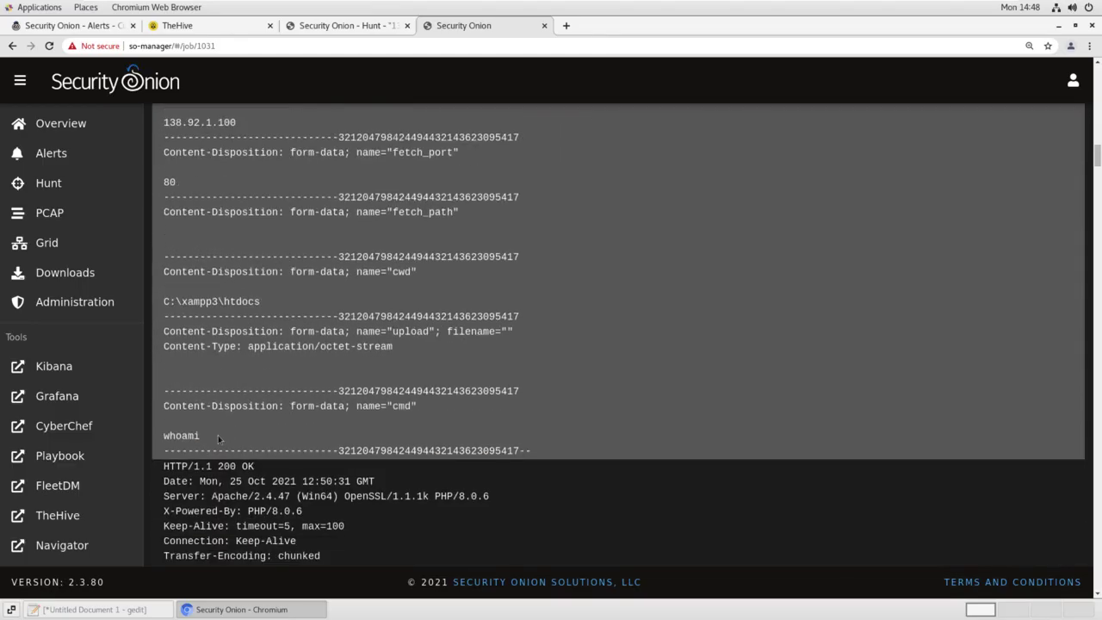
scroll(218, 439, down, 15)
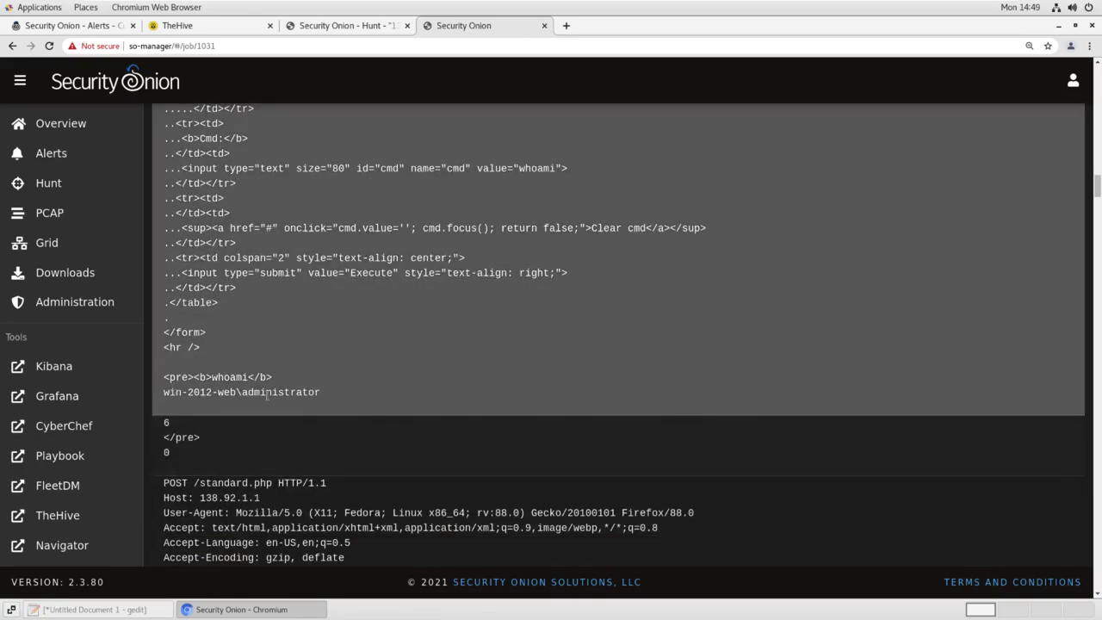
scroll(267, 395, down, 15)
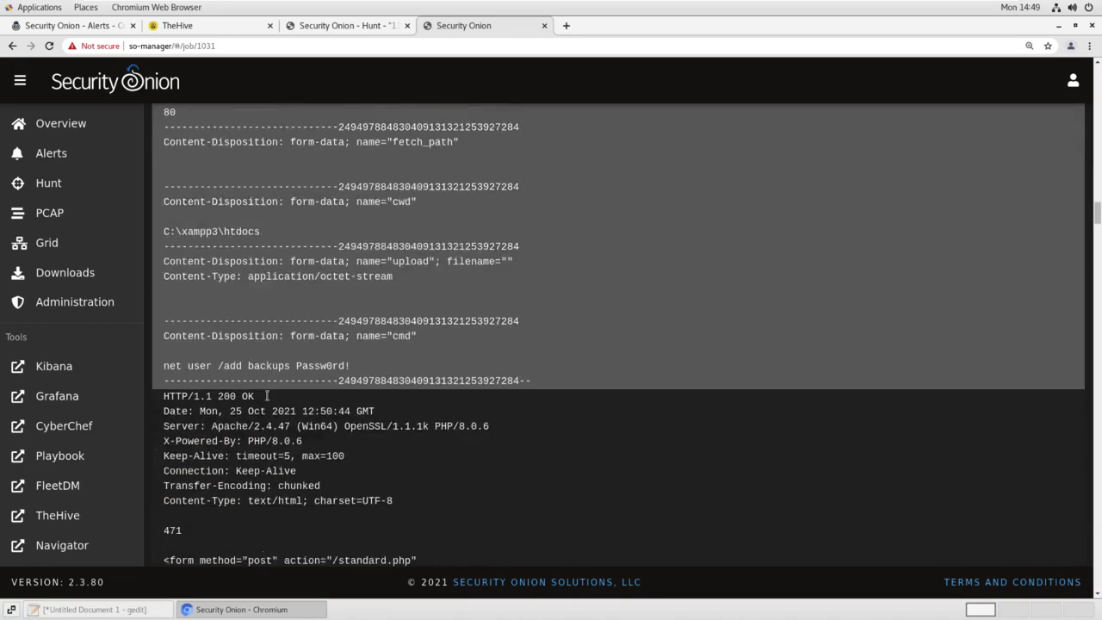
scroll(267, 394, down, 1)
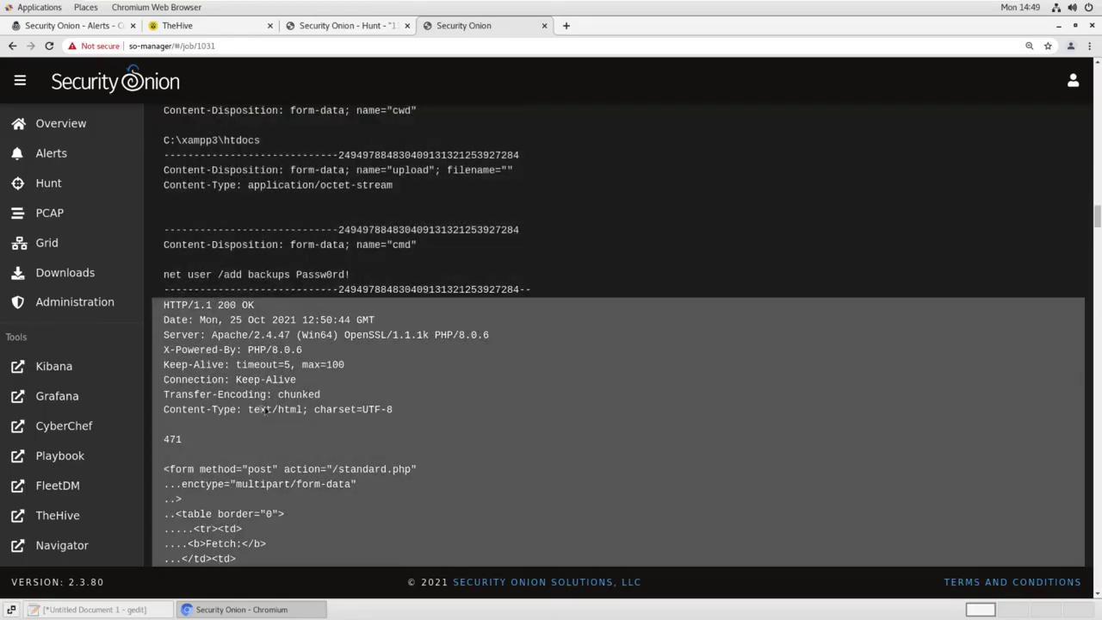
scroll(263, 410, down, 15)
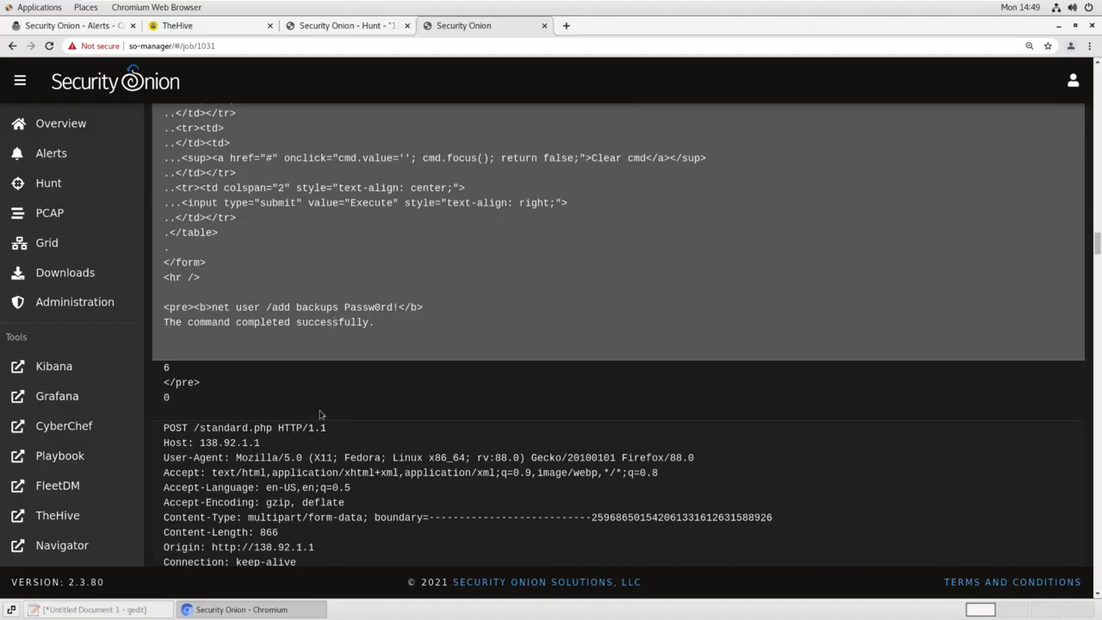
scroll(320, 415, down, 10)
scroll(320, 415, down, 3)
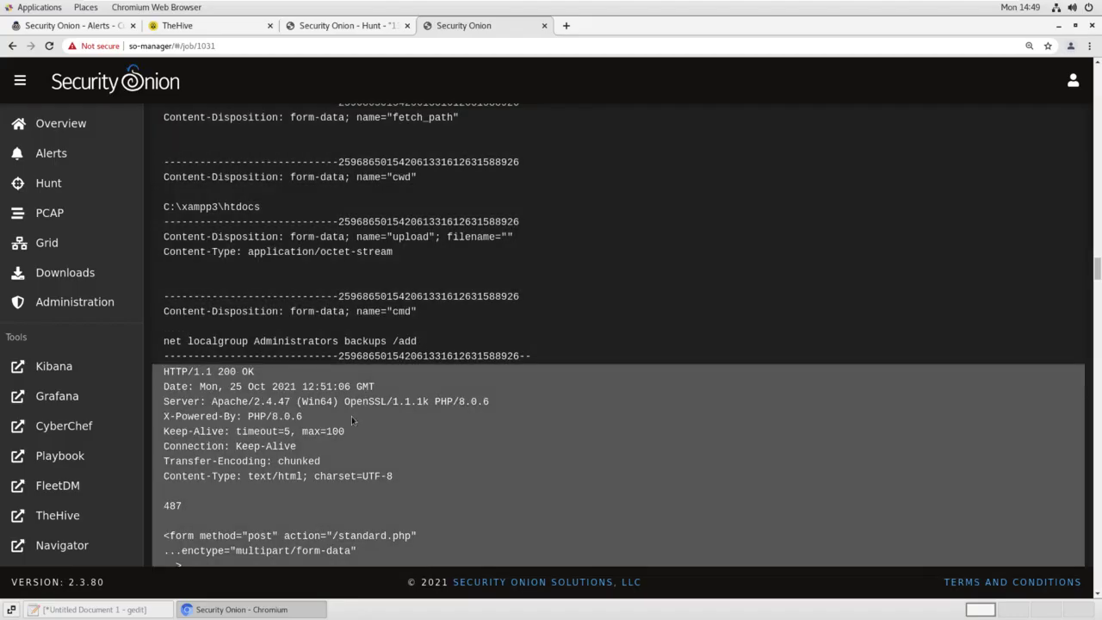
scroll(353, 420, down, 3)
scroll(352, 416, down, 5)
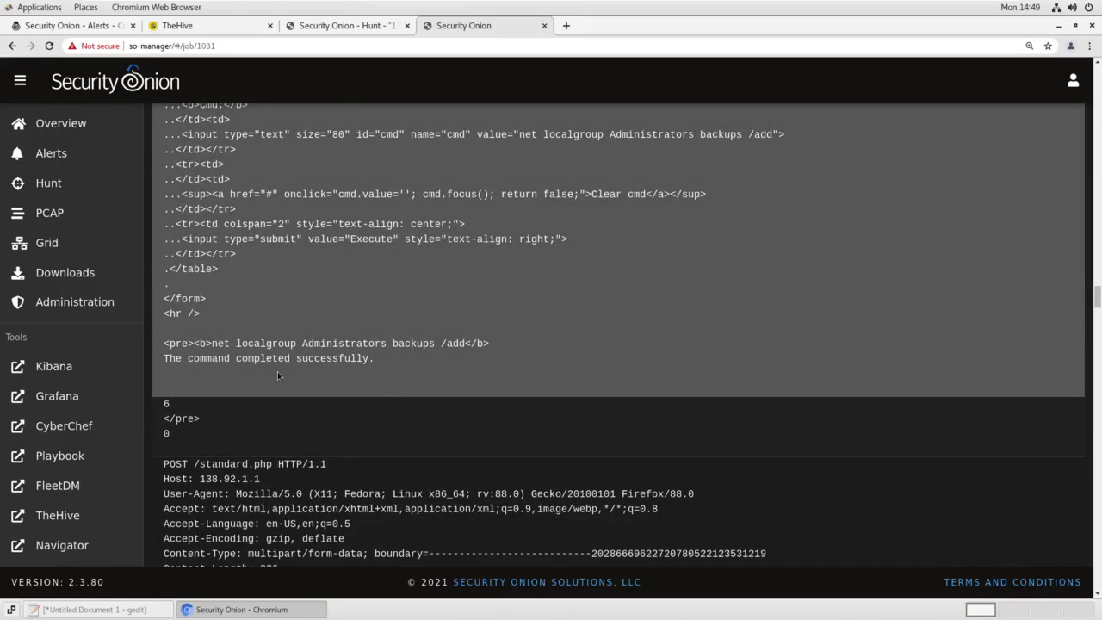
scroll(278, 377, down, 4)
scroll(277, 372, down, 3)
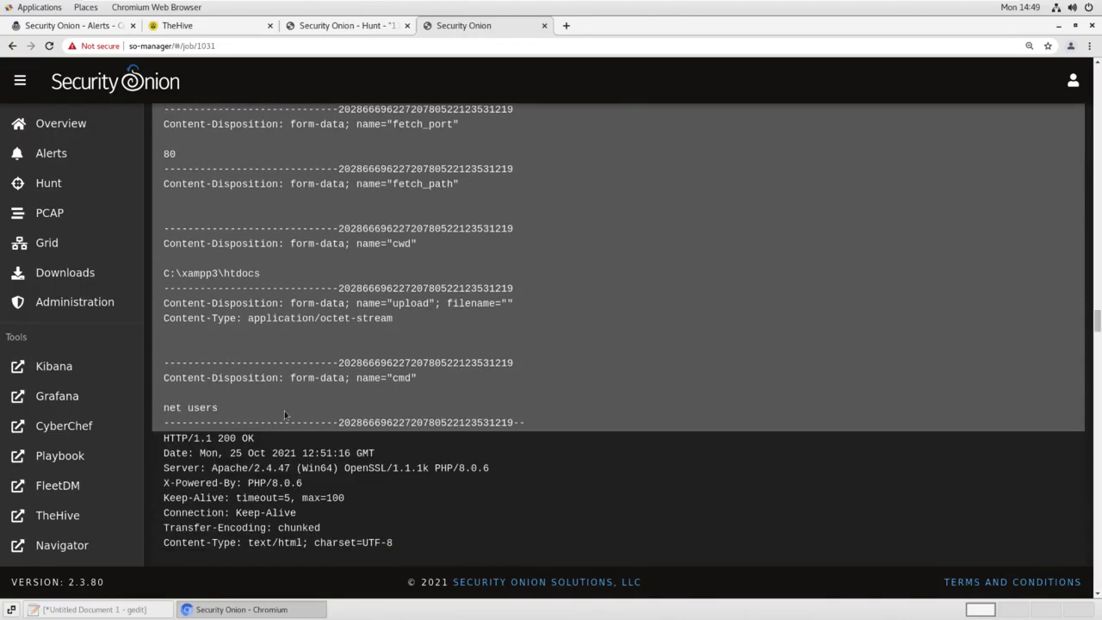
Read the remaining webshell commands, including wevtutil event-log clearing and del of the Apache logs
scroll(285, 411, down, 10)
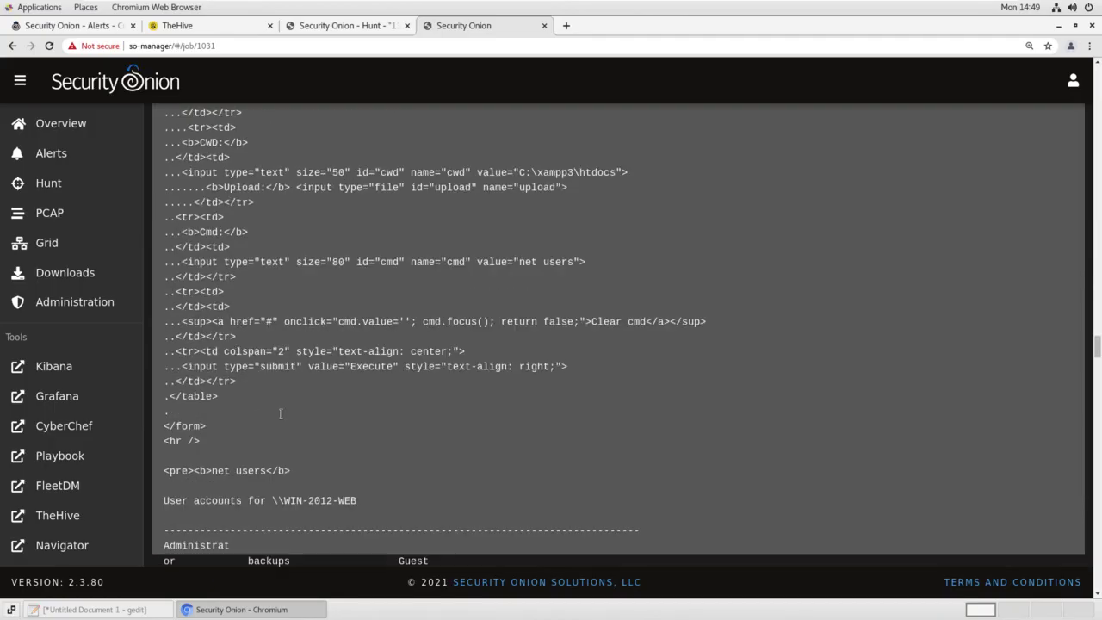
scroll(280, 413, down, 2)
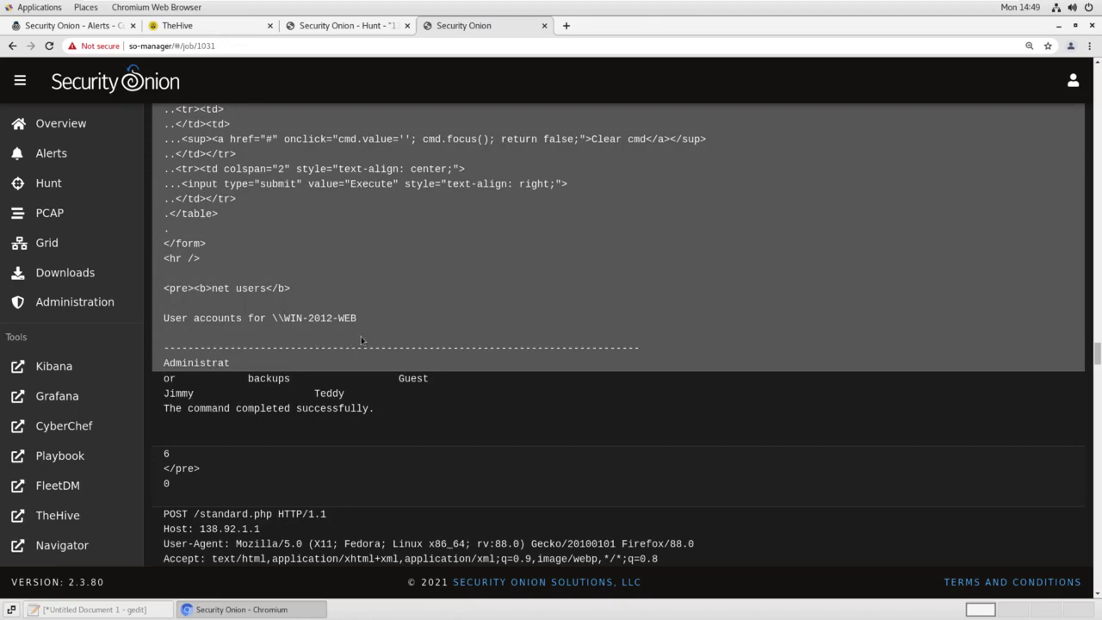
scroll(361, 338, down, 5)
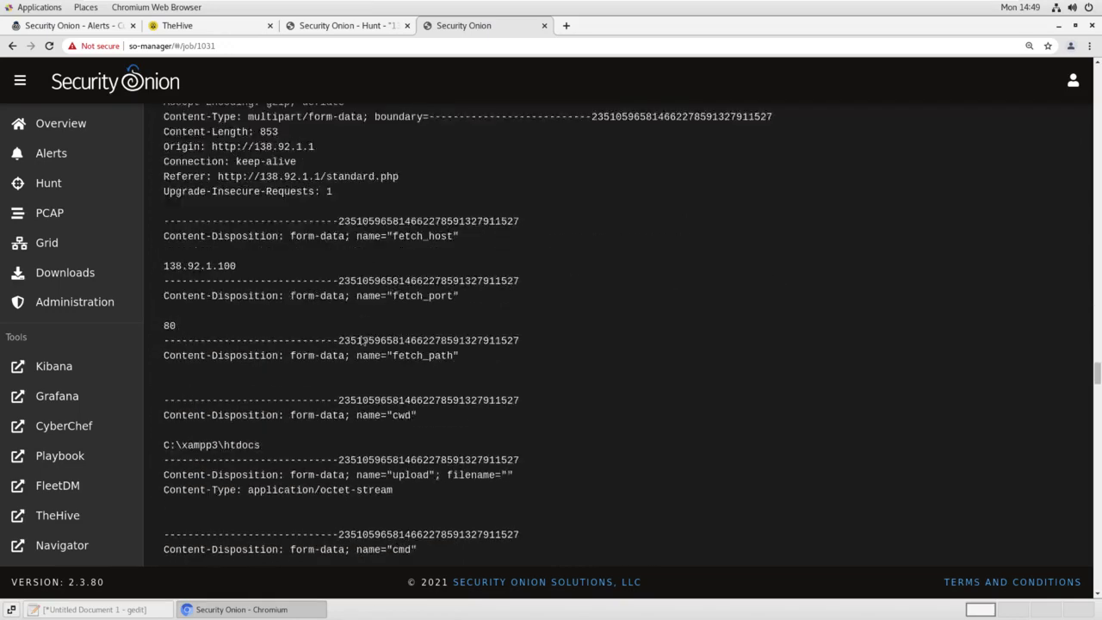
scroll(361, 340, down, 3)
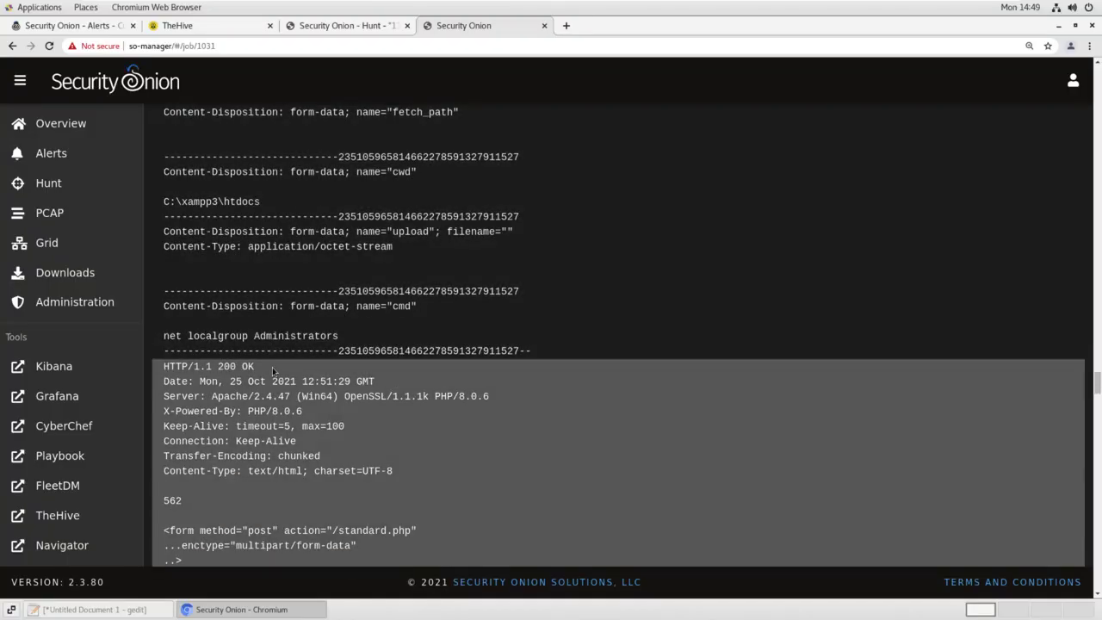
scroll(272, 367, down, 8)
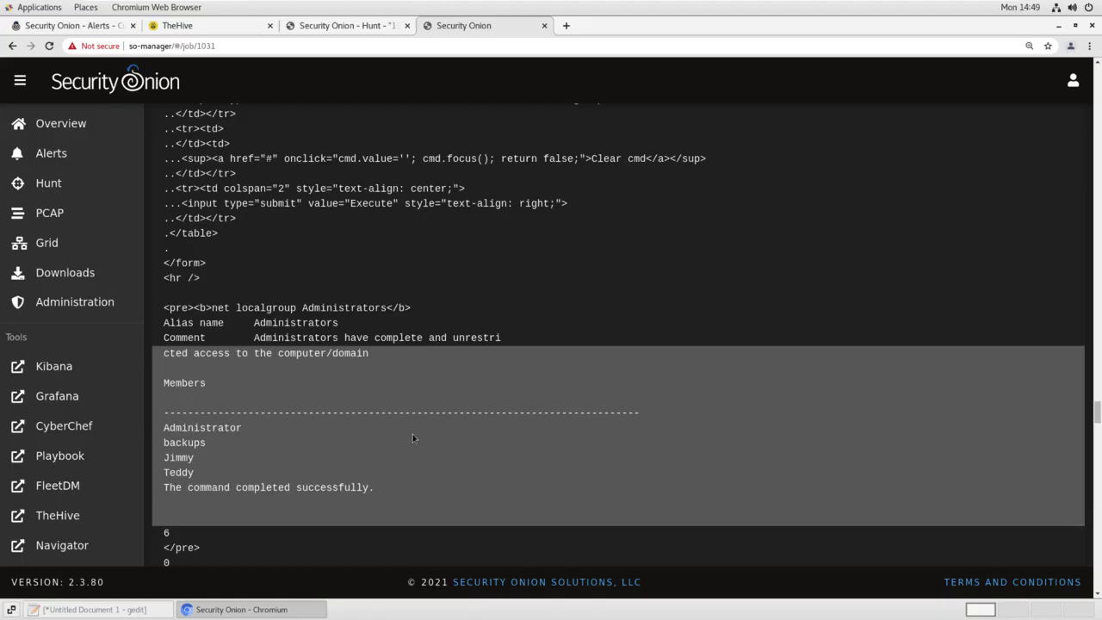
scroll(412, 439, down, 2)
scroll(413, 438, down, 8)
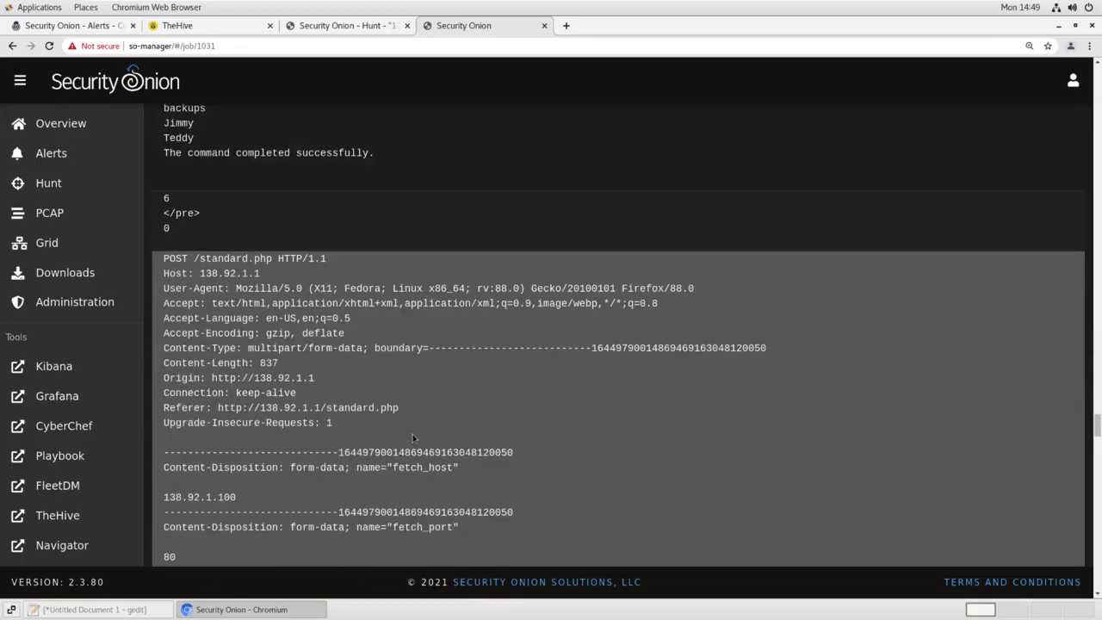
scroll(413, 438, down, 1)
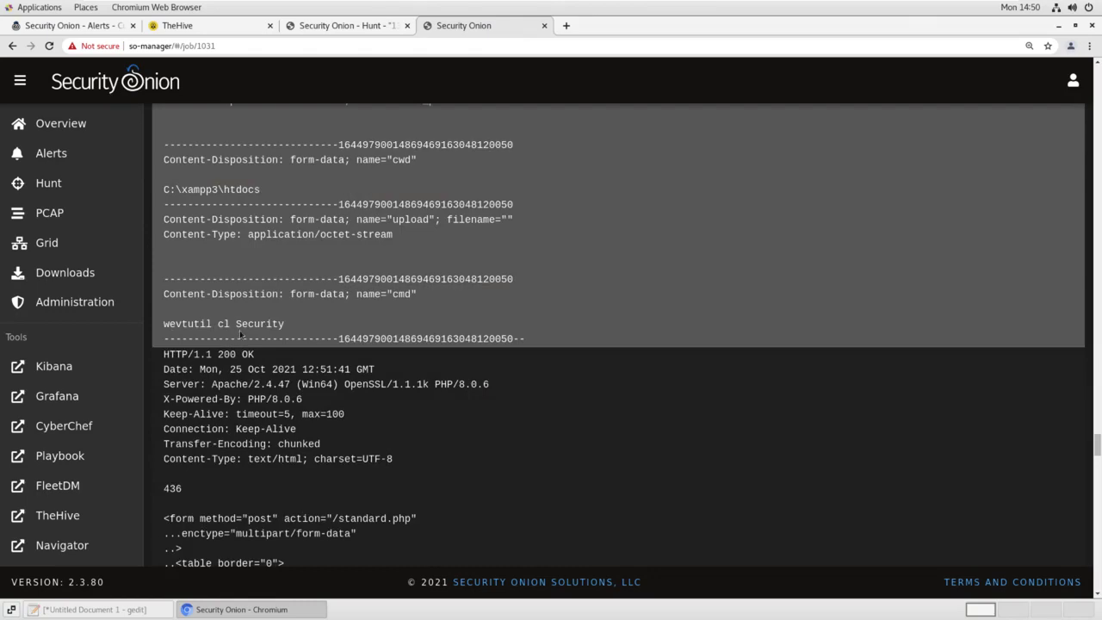
scroll(389, 401, down, 8)
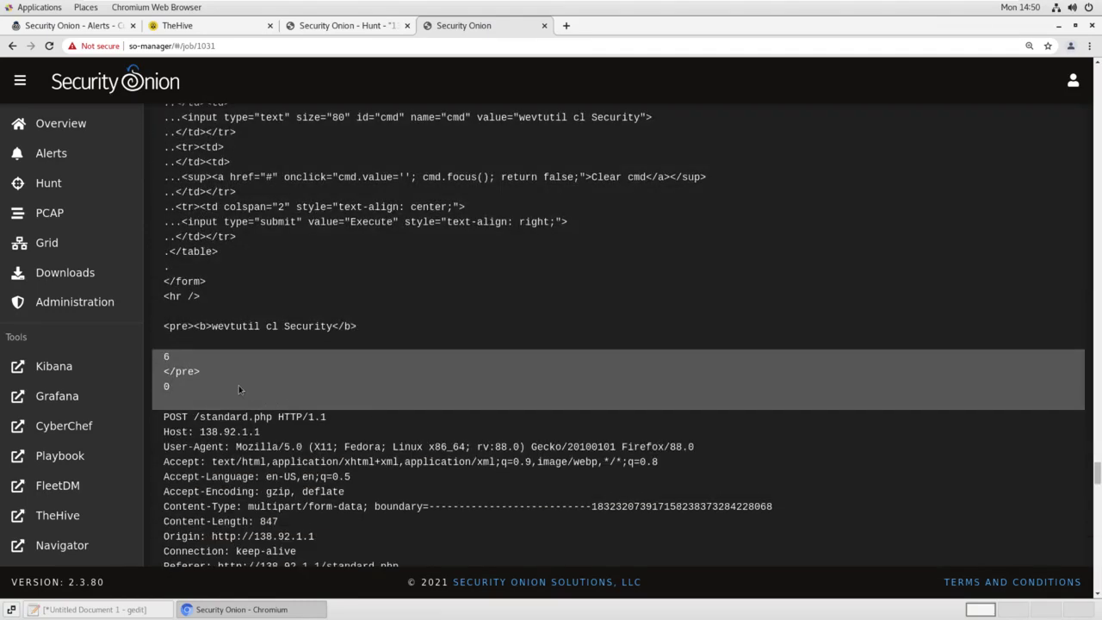
scroll(239, 387, down, 5)
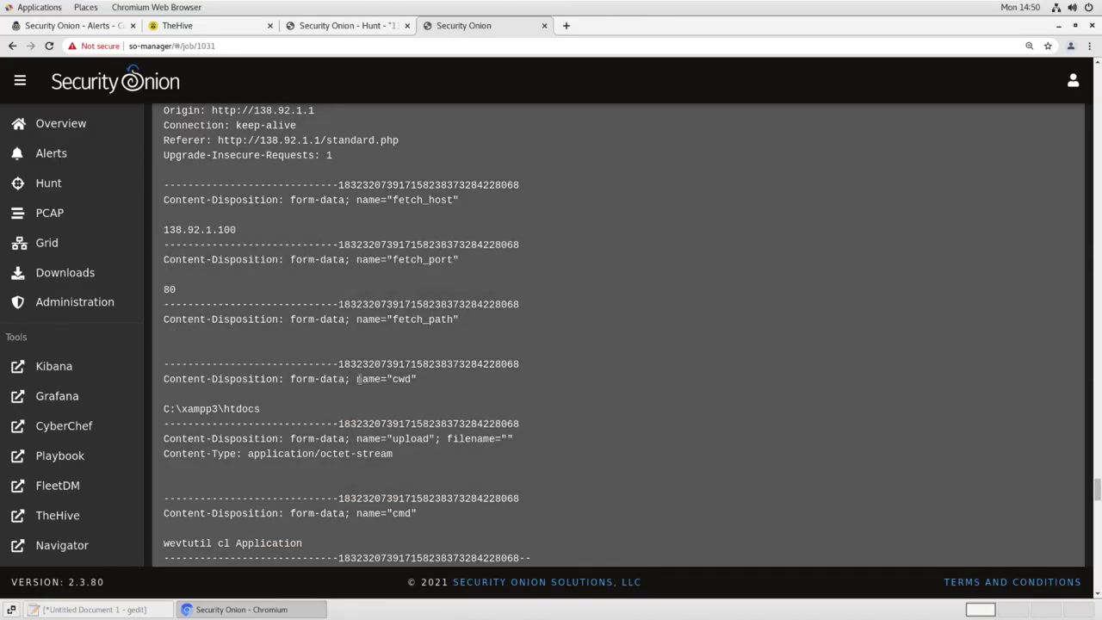
scroll(310, 338, down, 3)
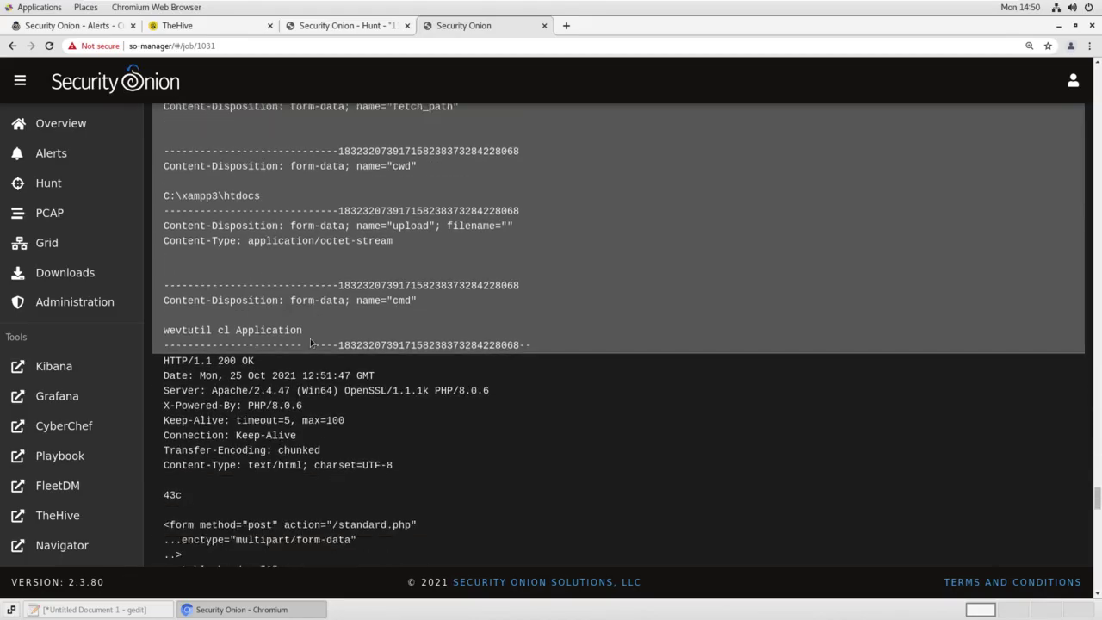
scroll(324, 400, down, 9)
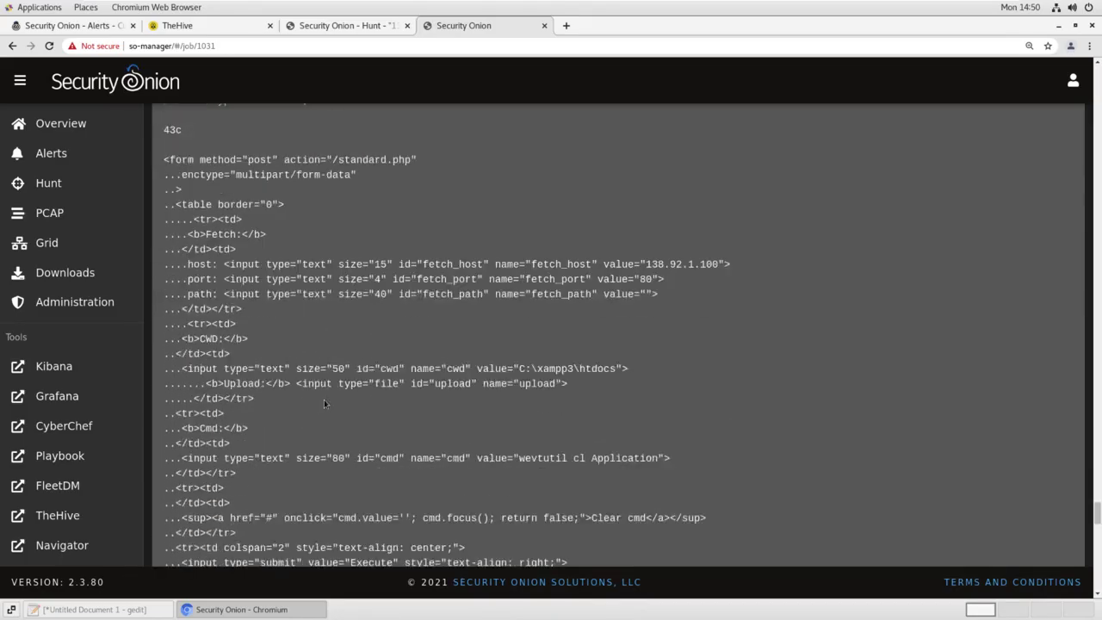
scroll(324, 399, down, 8)
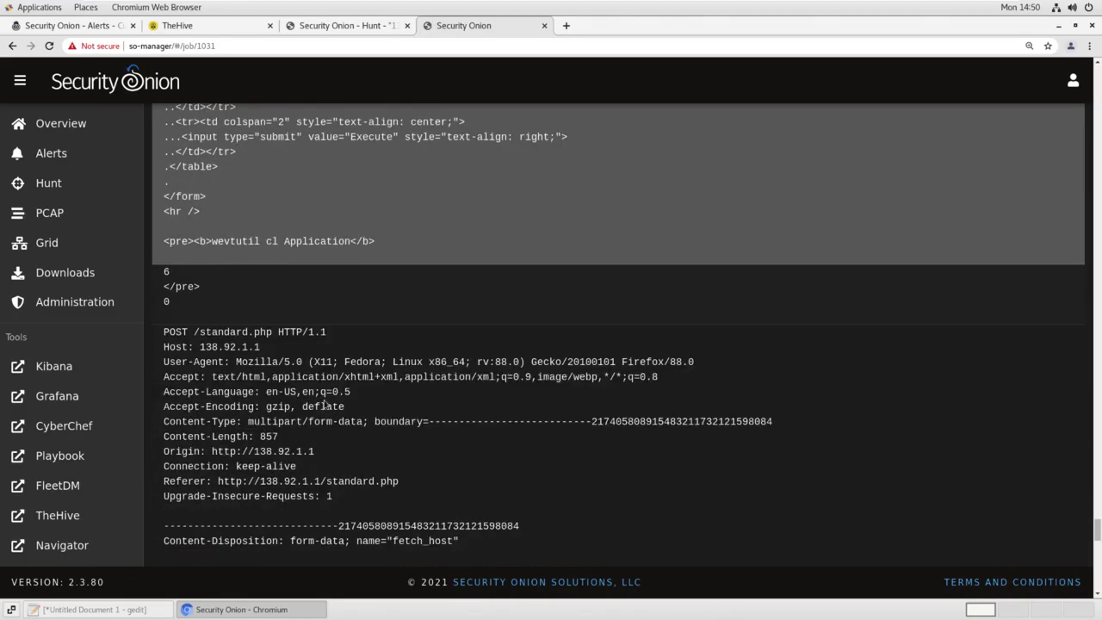
scroll(325, 403, down, 3)
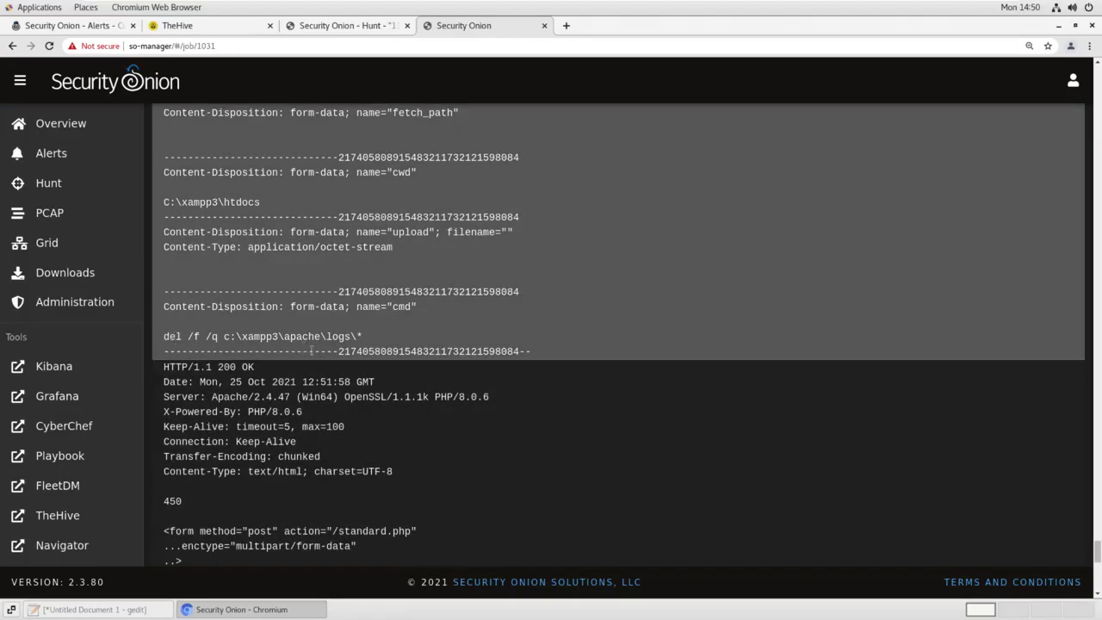
scroll(358, 433, down, 7)
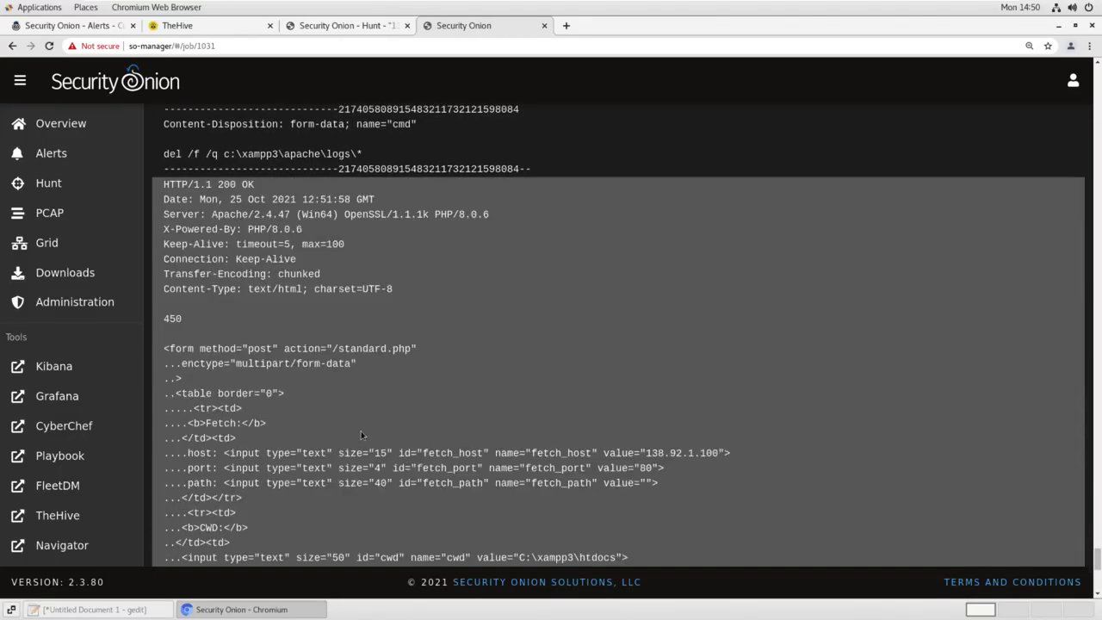
scroll(364, 433, down, 1)
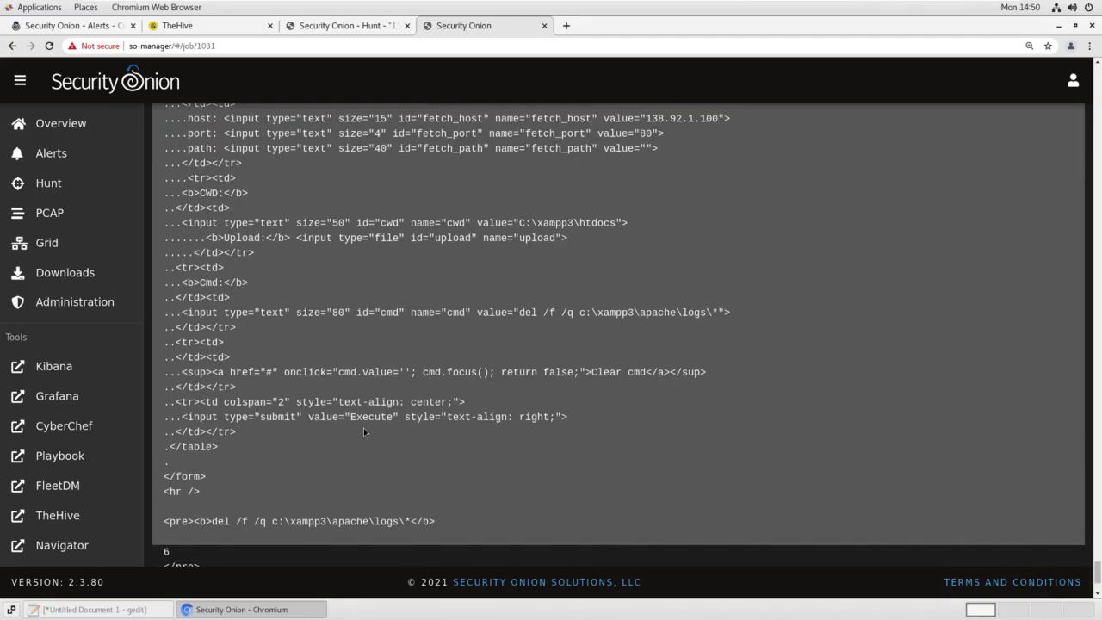
scroll(364, 431, down, 2)
Return to the top of the PCAP job 1031 transcript, showing GET /standard.php
scroll(430, 386, up, 5)
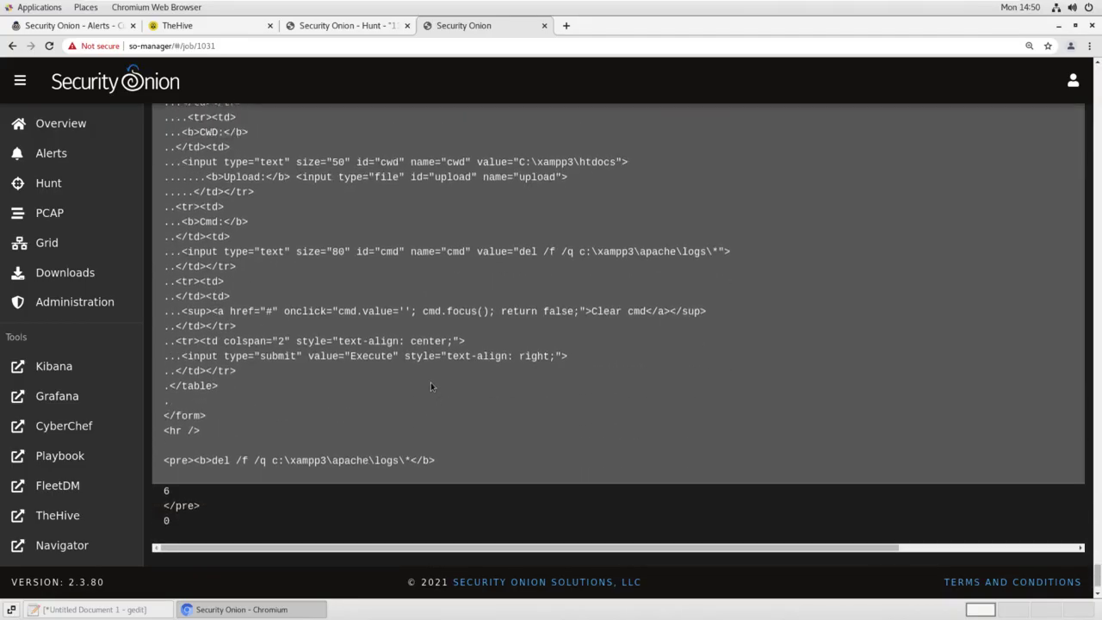
scroll(431, 387, up, 8)
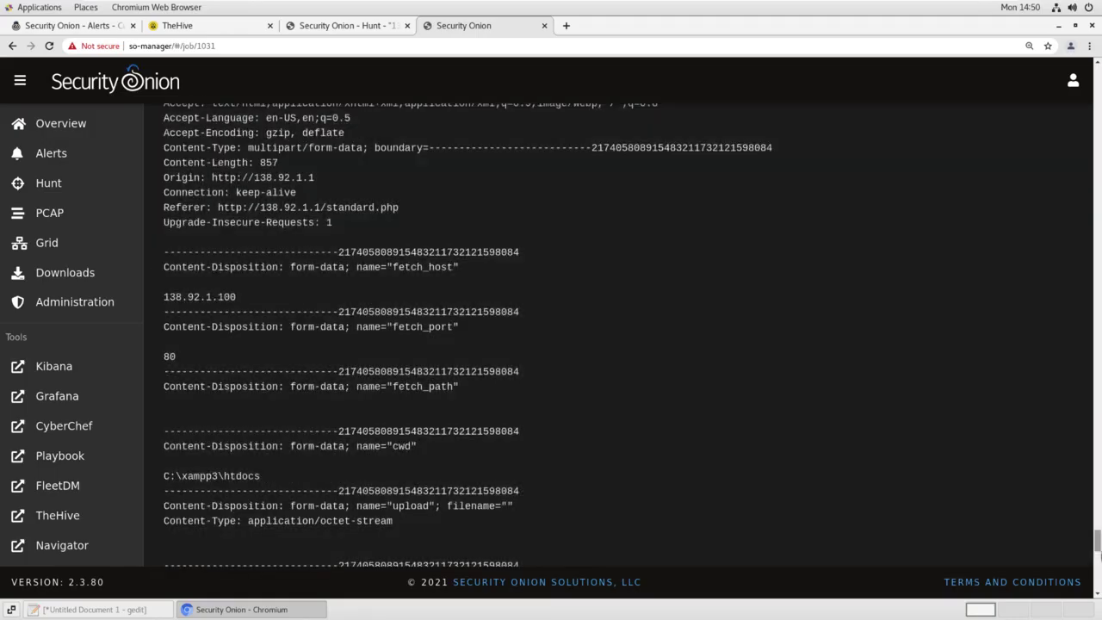
scroll(1099, 493, up, 10)
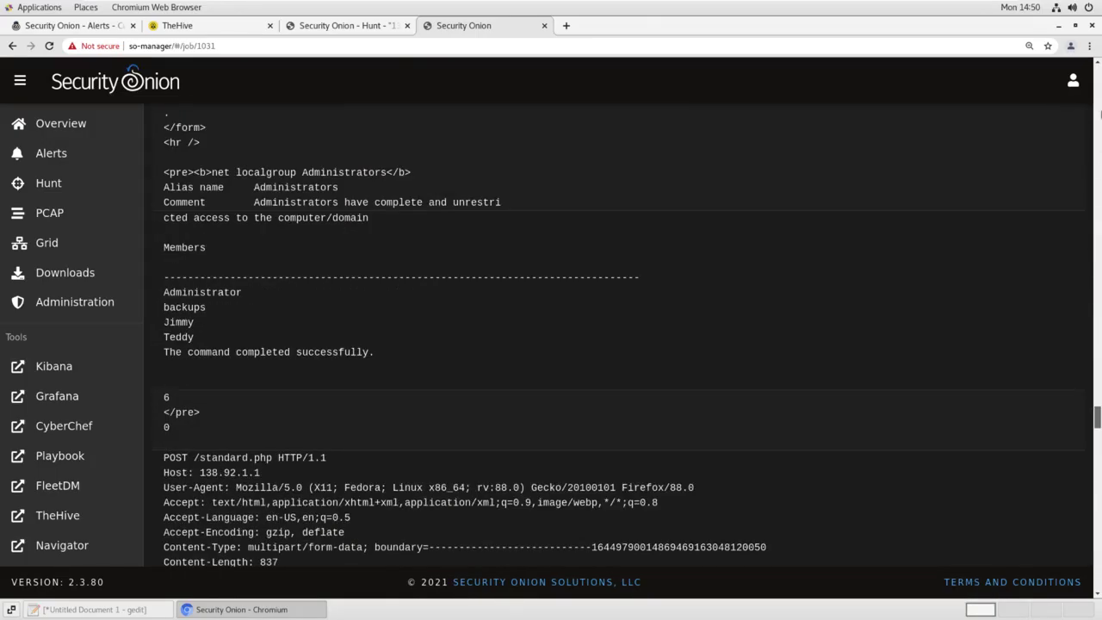
scroll(581, 68, up, 15)
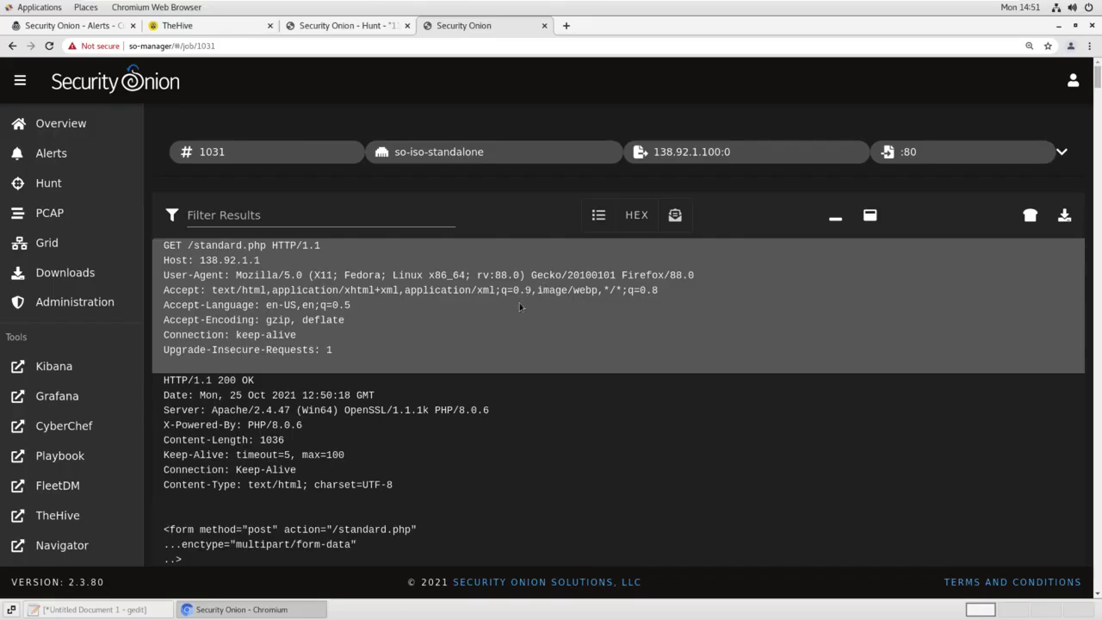
Close the PCAP and hunt tabs, then show all alerts grouped by Name, Module
click(545, 26)
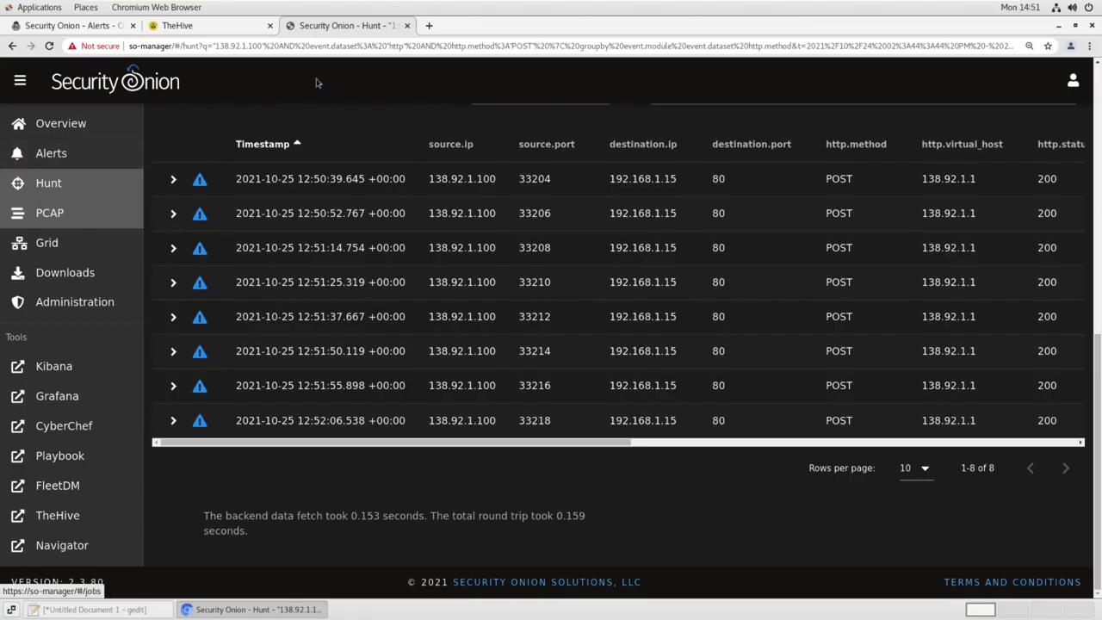
click(408, 26)
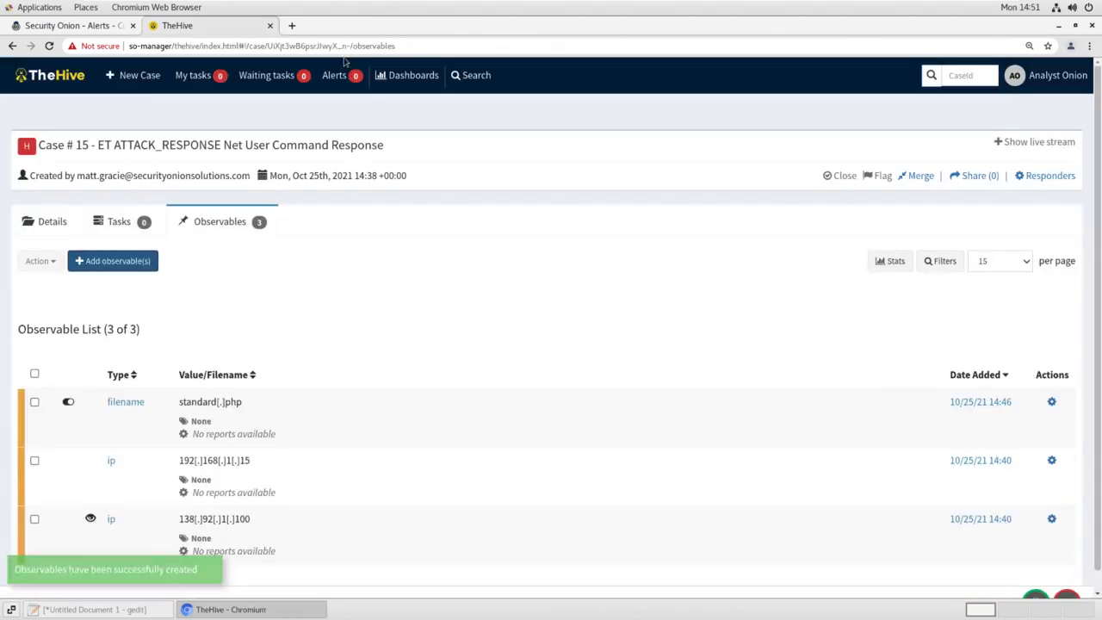
click(87, 26)
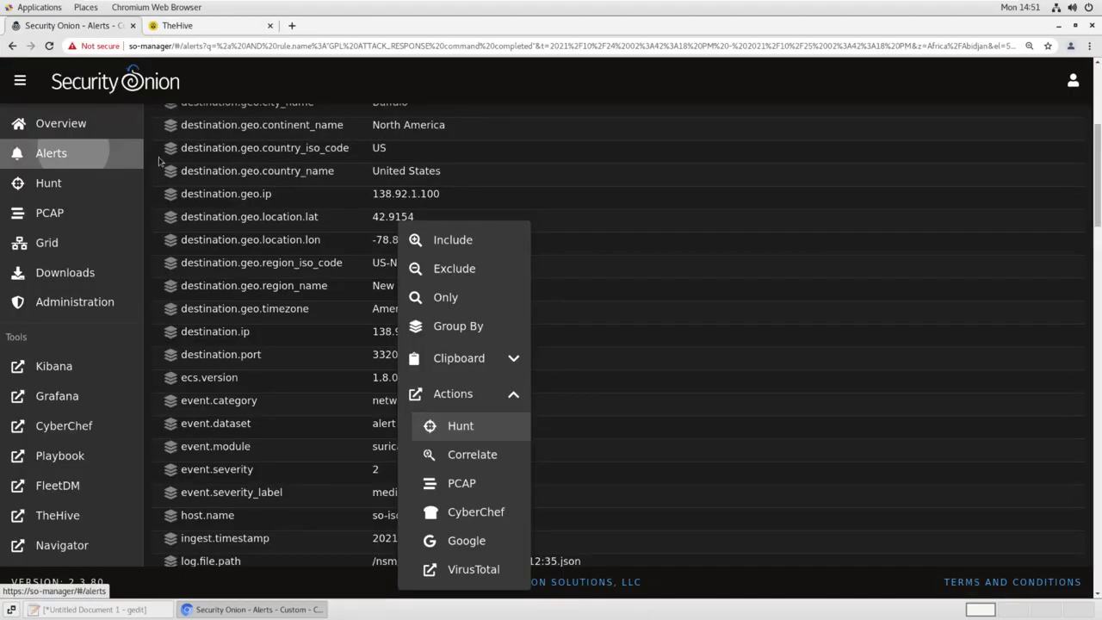
click(129, 155)
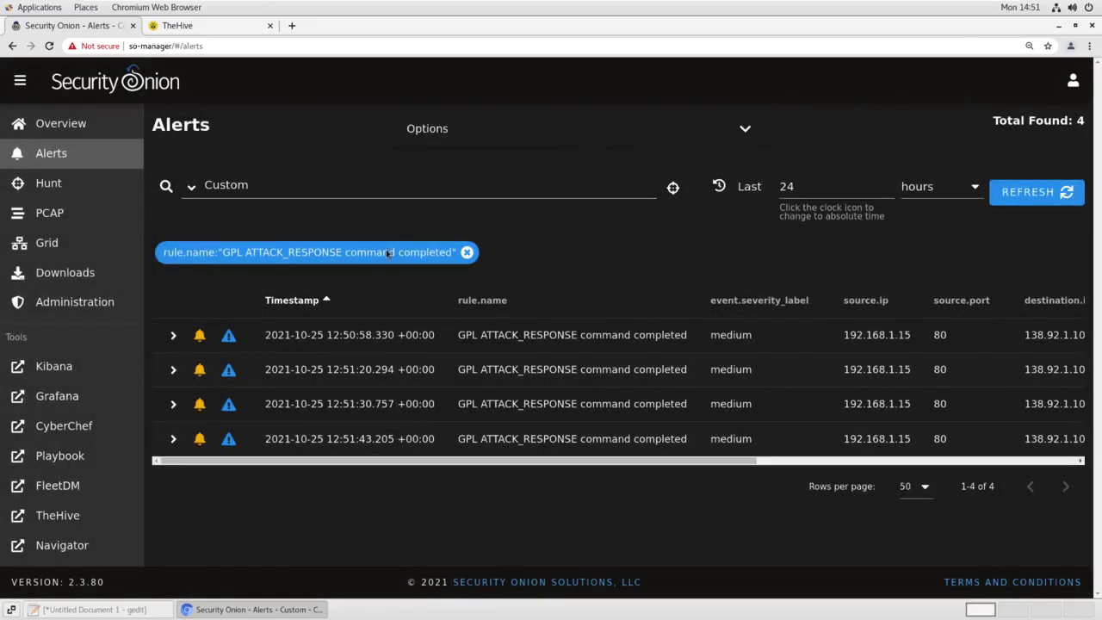
click(191, 187)
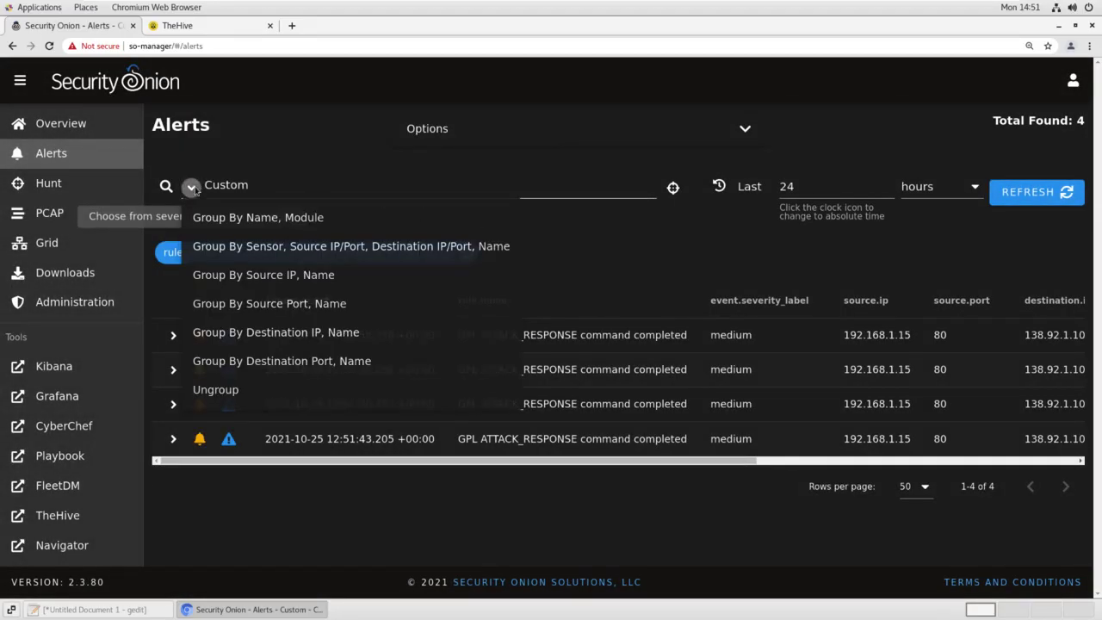
click(244, 221)
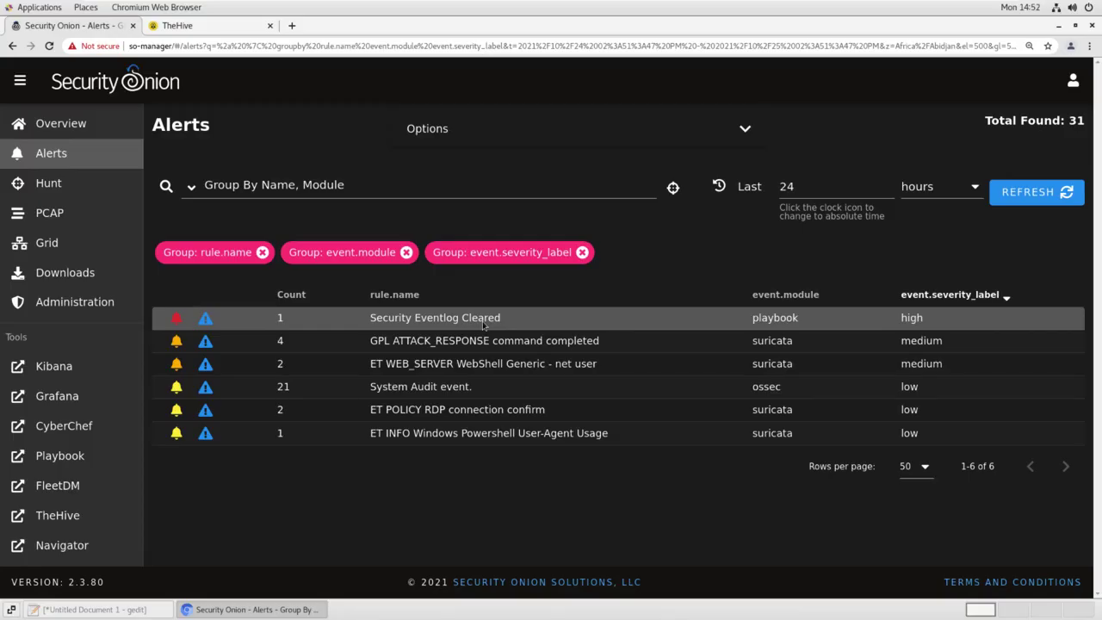
Drill down to the single Security Eventlog Cleared alert and expand its fields
click(435, 318)
click(486, 360)
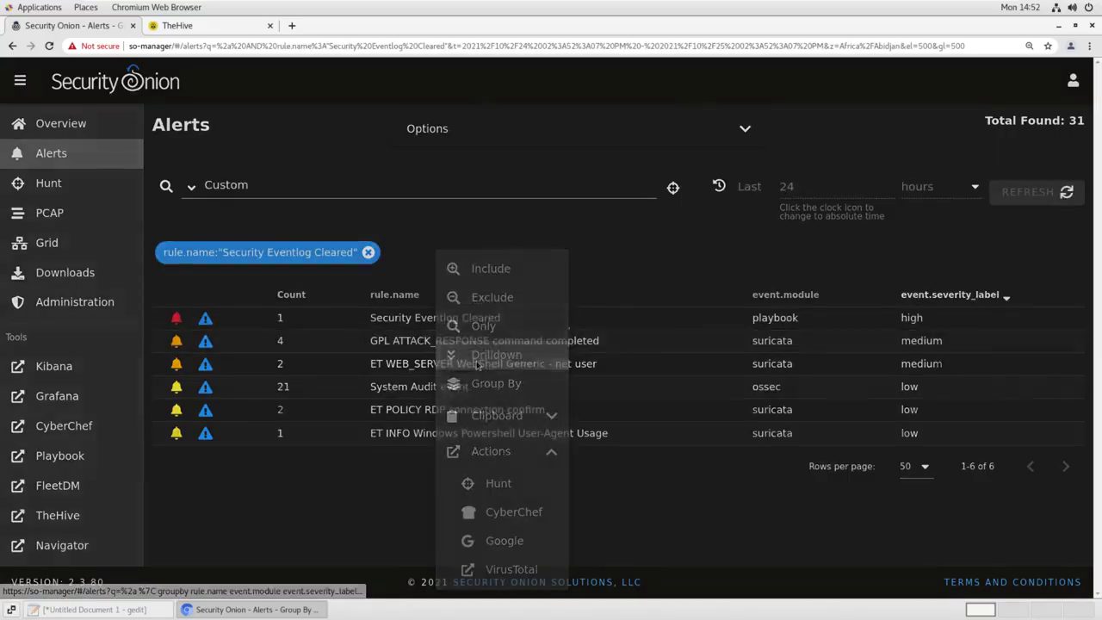
click(172, 336)
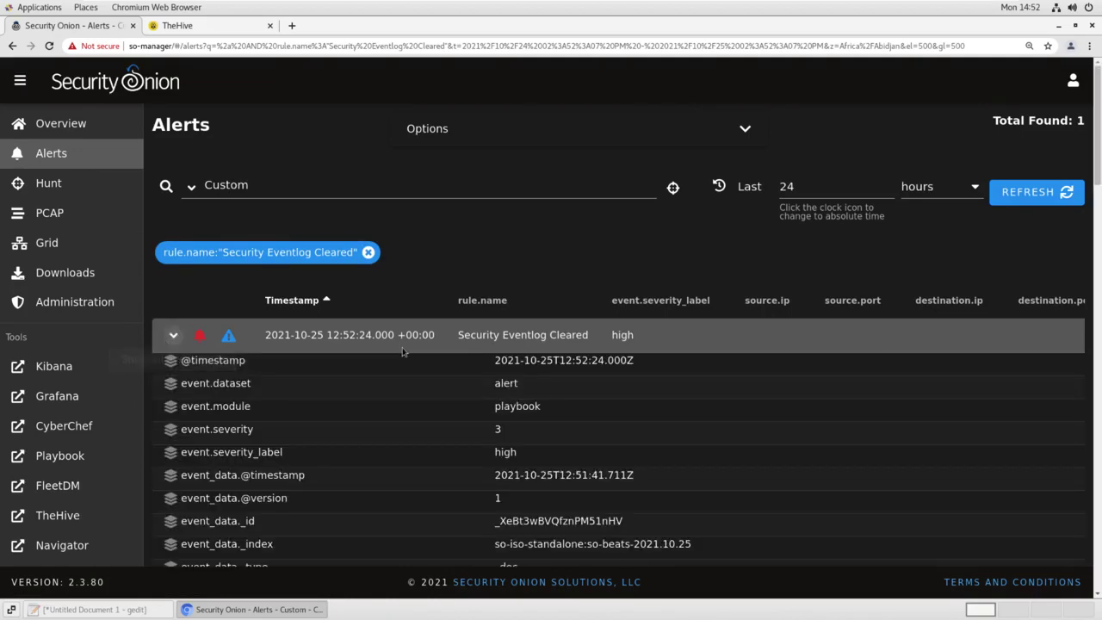
Review event 1102: audit log cleared on WIN-2012-WEB by Administrator
scroll(403, 349, down, 6)
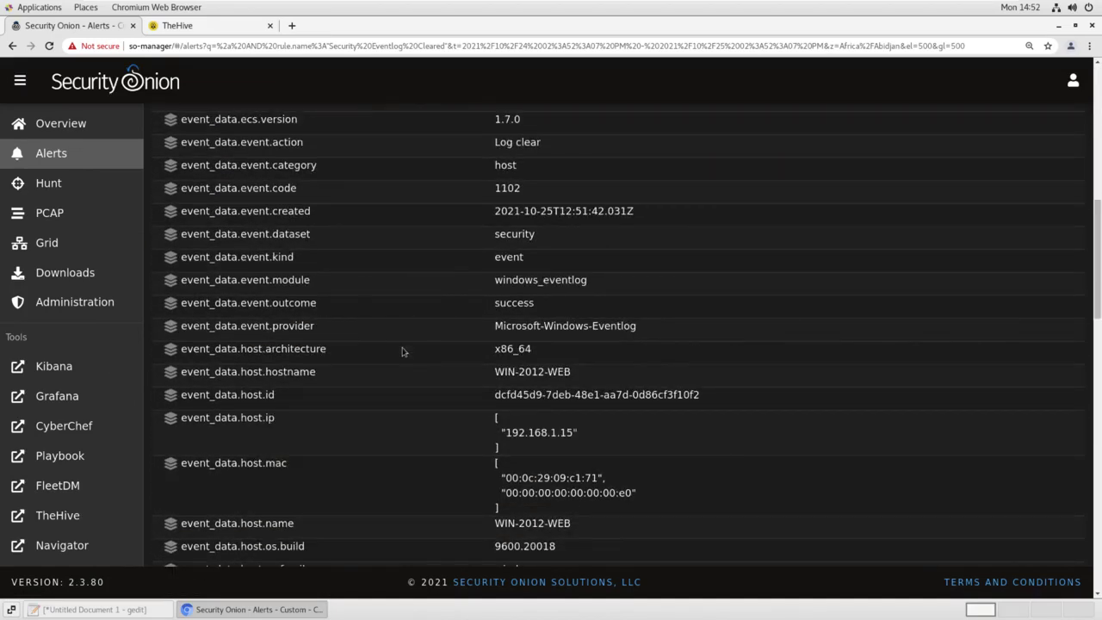
scroll(403, 351, down, 5)
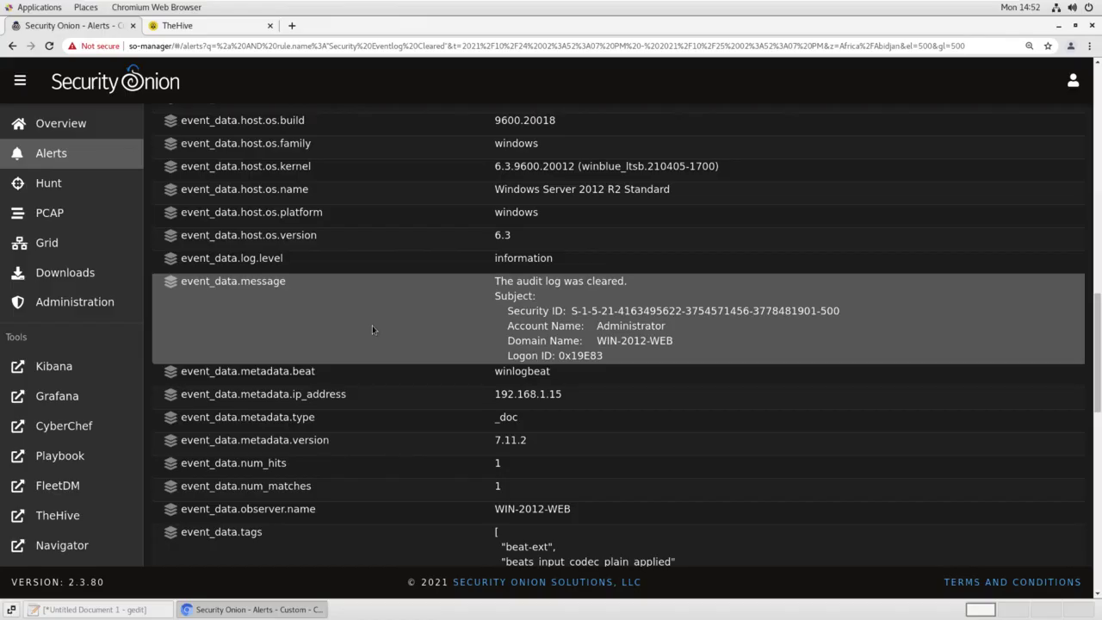
scroll(398, 340, down, 2)
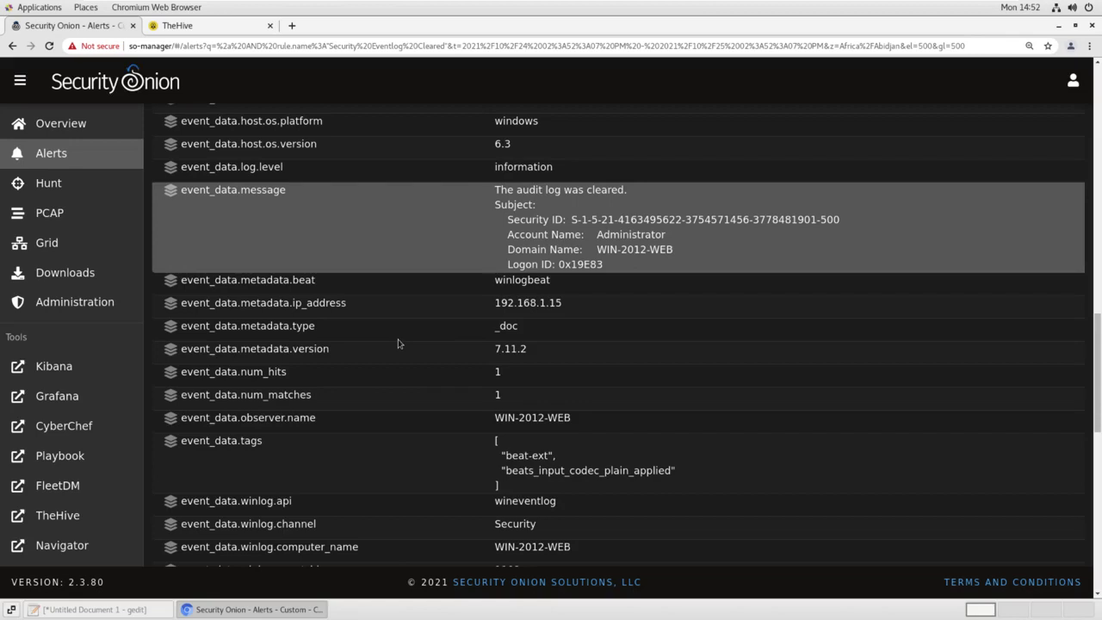
scroll(440, 336, down, 2)
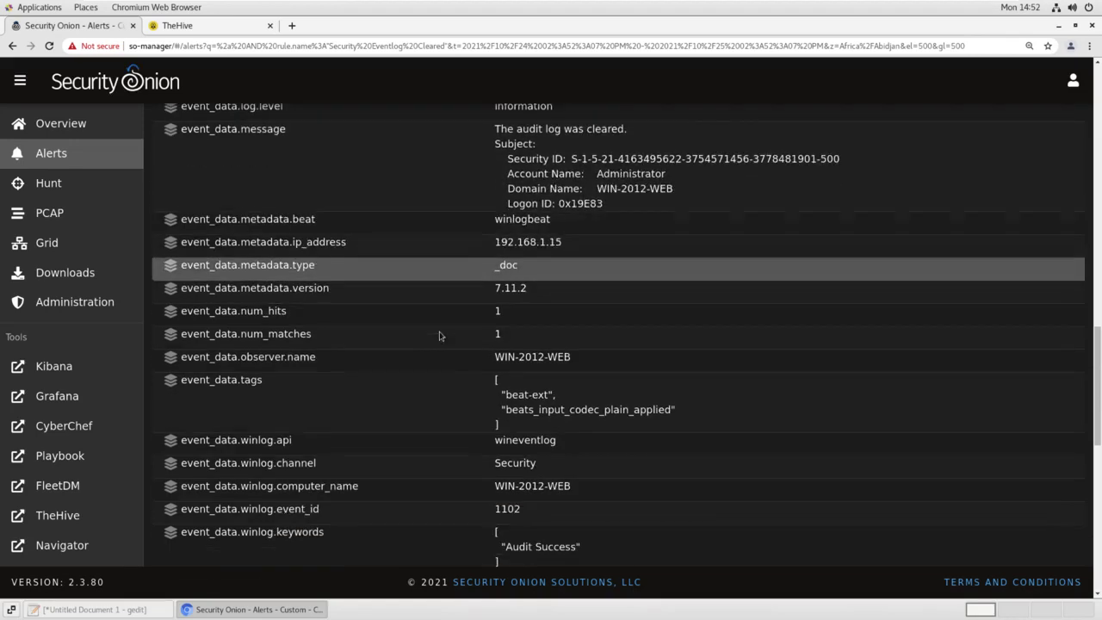
scroll(439, 335, down, 1)
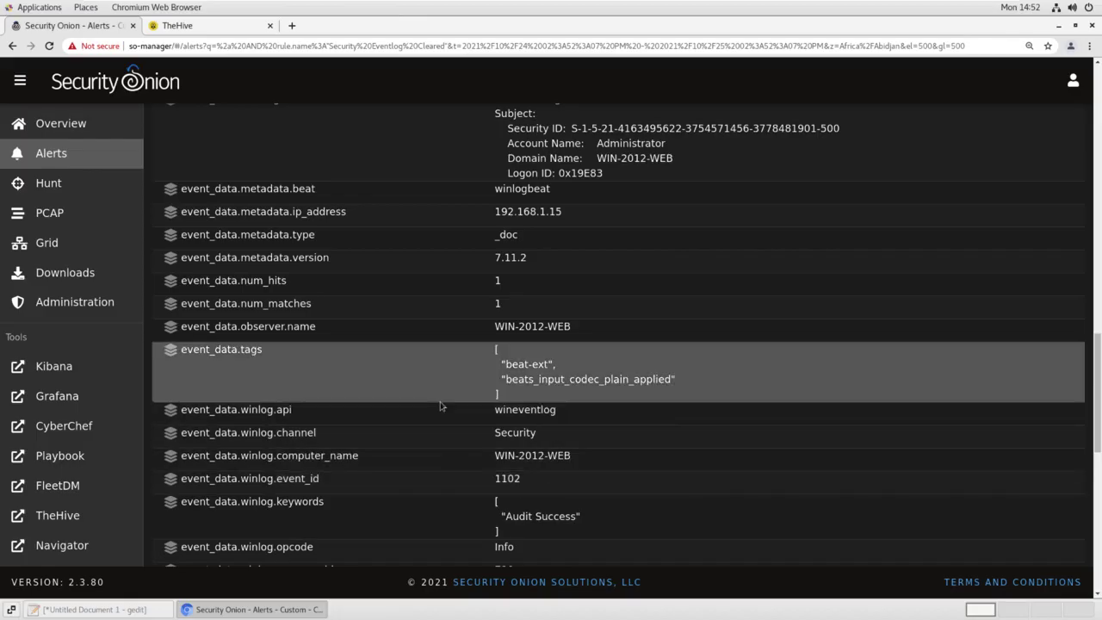
scroll(440, 405, up, 3)
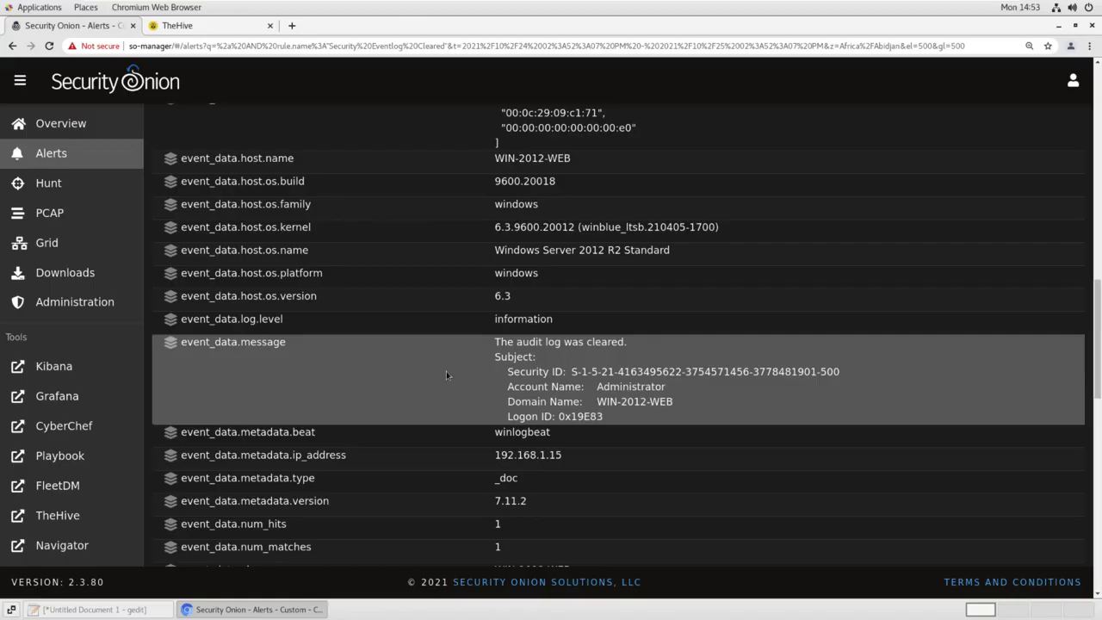
scroll(446, 371, down, 8)
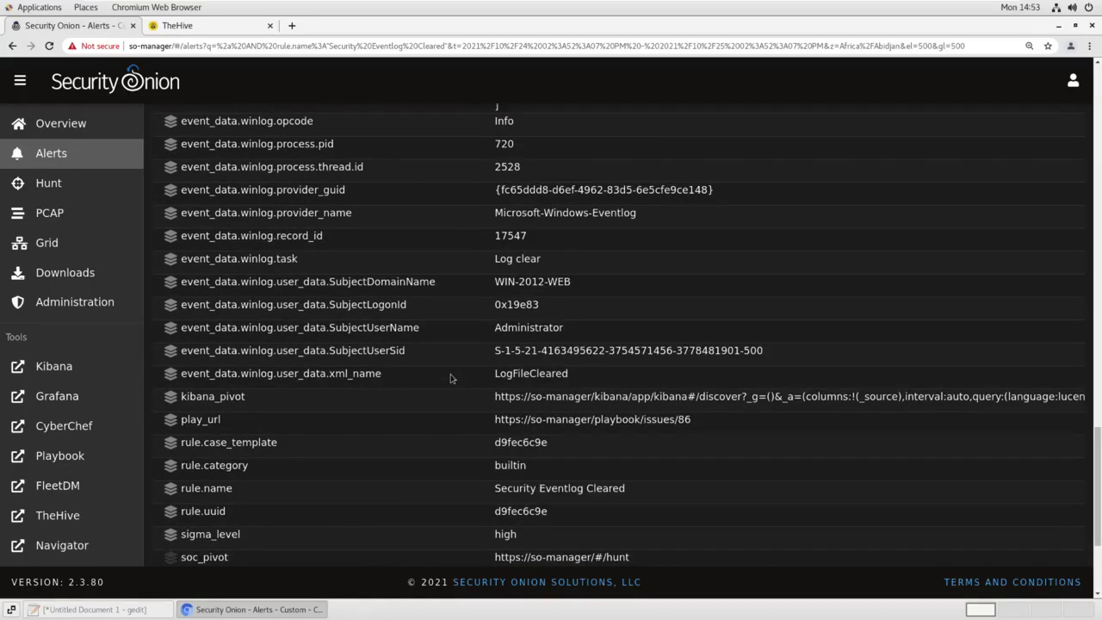
scroll(450, 377, down, 3)
scroll(451, 377, up, 5)
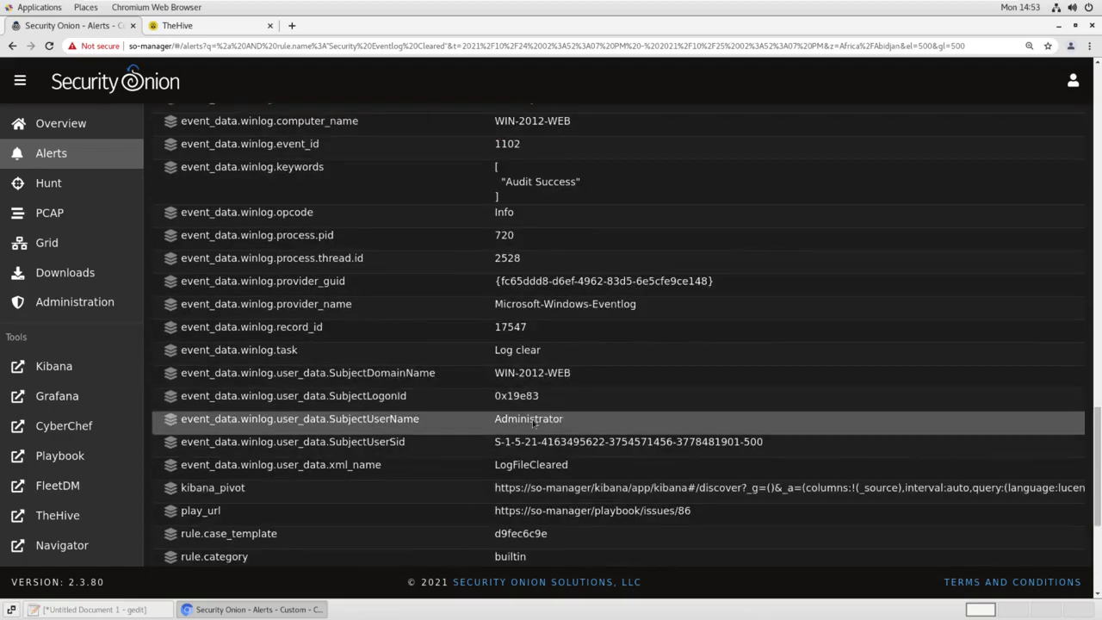
click(566, 423)
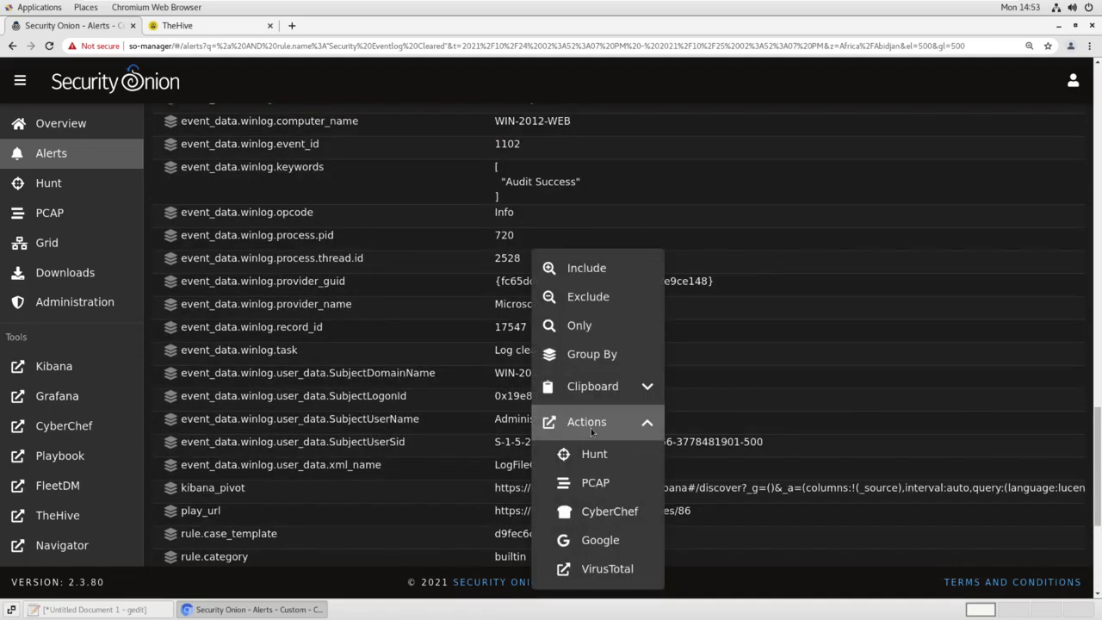
Hunt for all events mentioning Administrator in a new tab
click(597, 456)
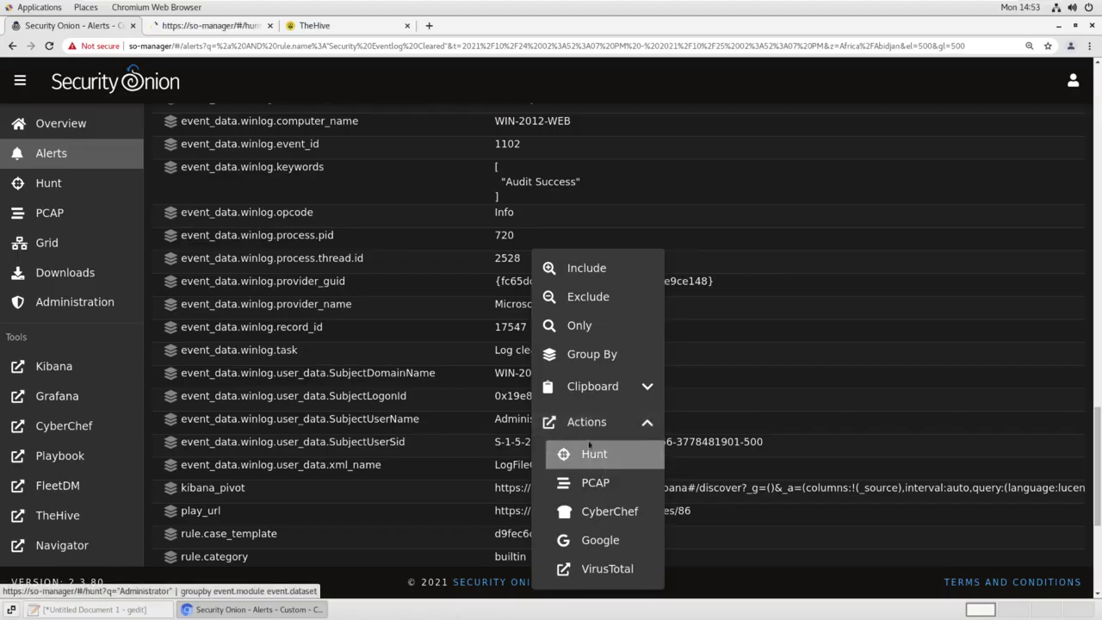
click(222, 31)
scroll(528, 232, down, 2)
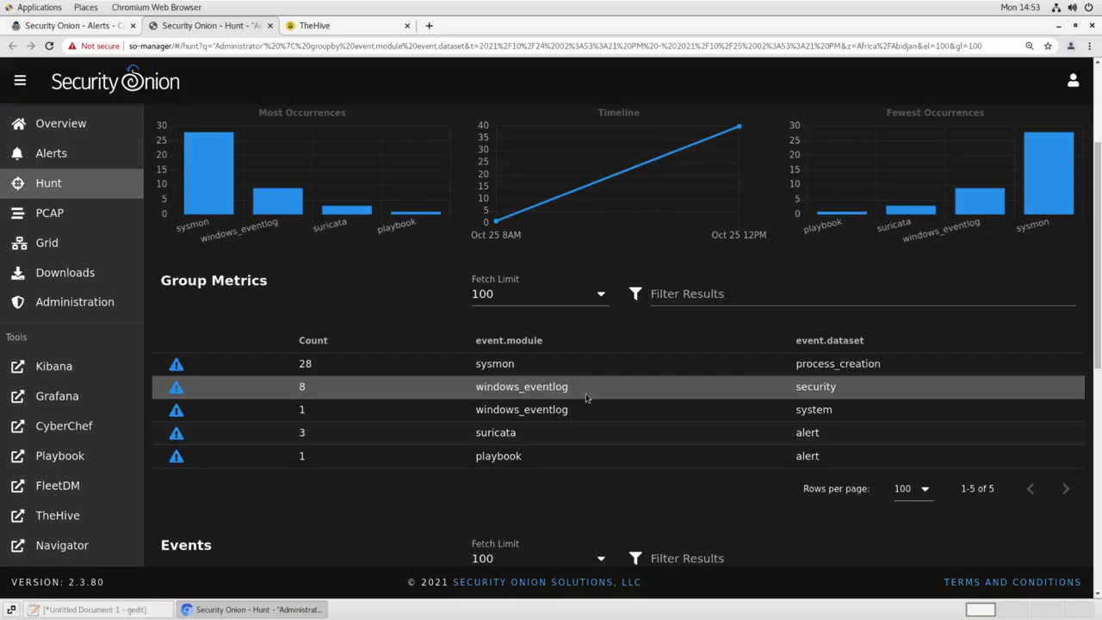
Narrow to the 28 process_creation events and expand the first, WerFault.exe launched by svchost.exe
click(836, 368)
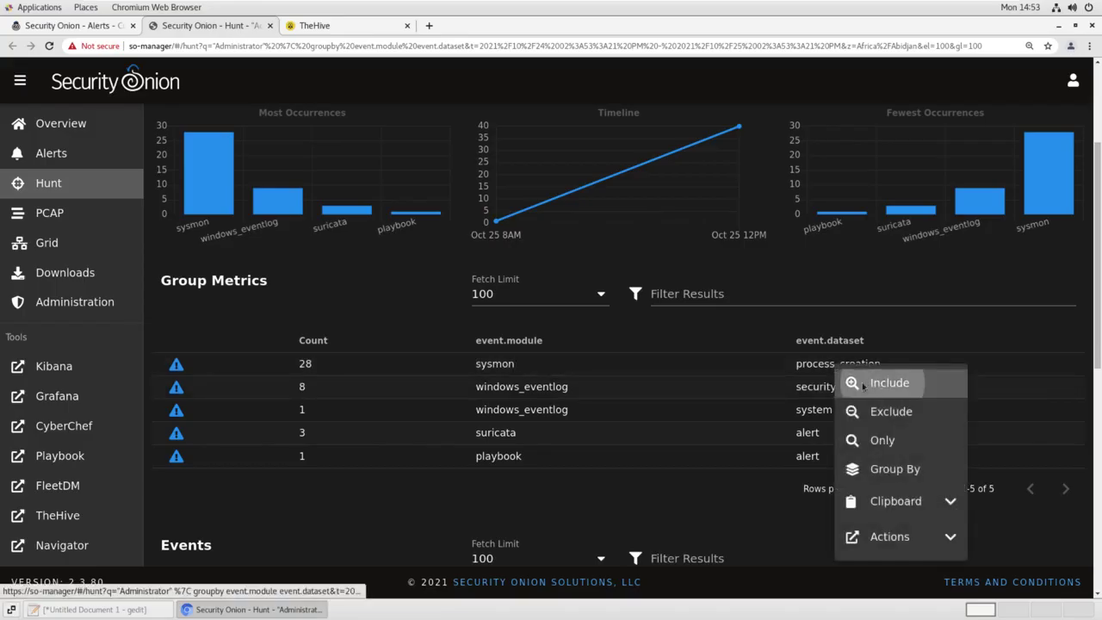
click(870, 383)
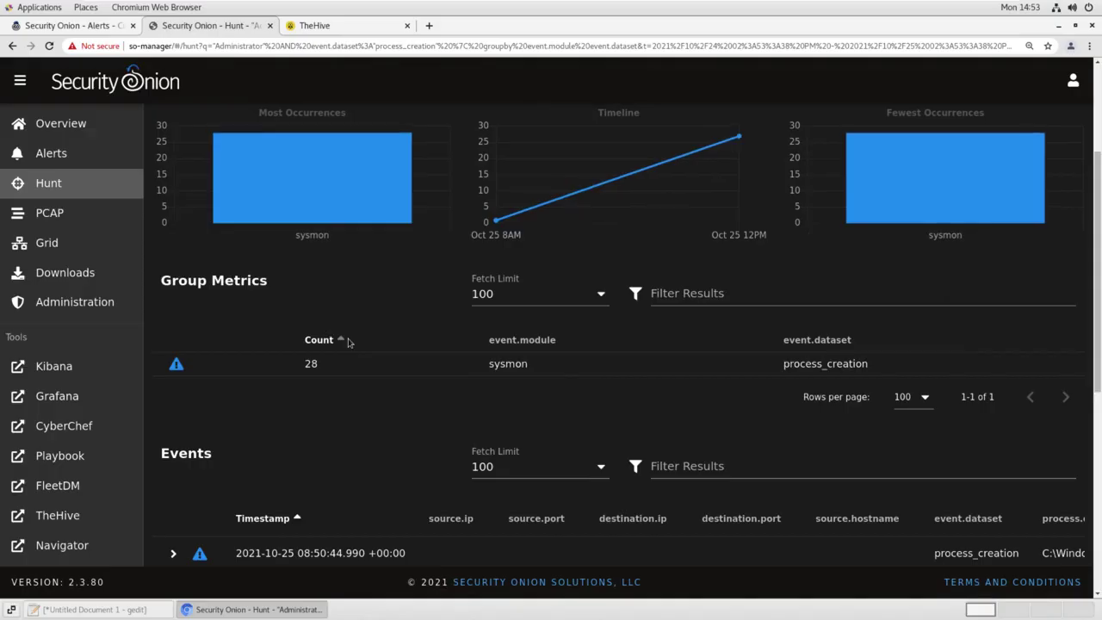
scroll(348, 343, down, 1)
scroll(348, 343, down, 2)
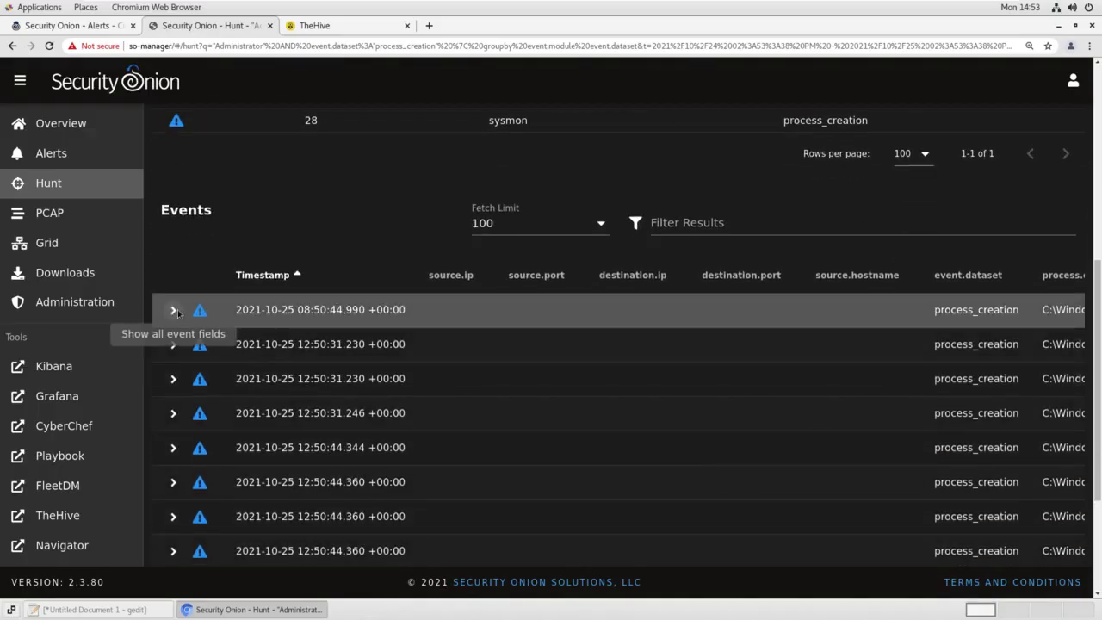
click(175, 309)
scroll(268, 360, down, 5)
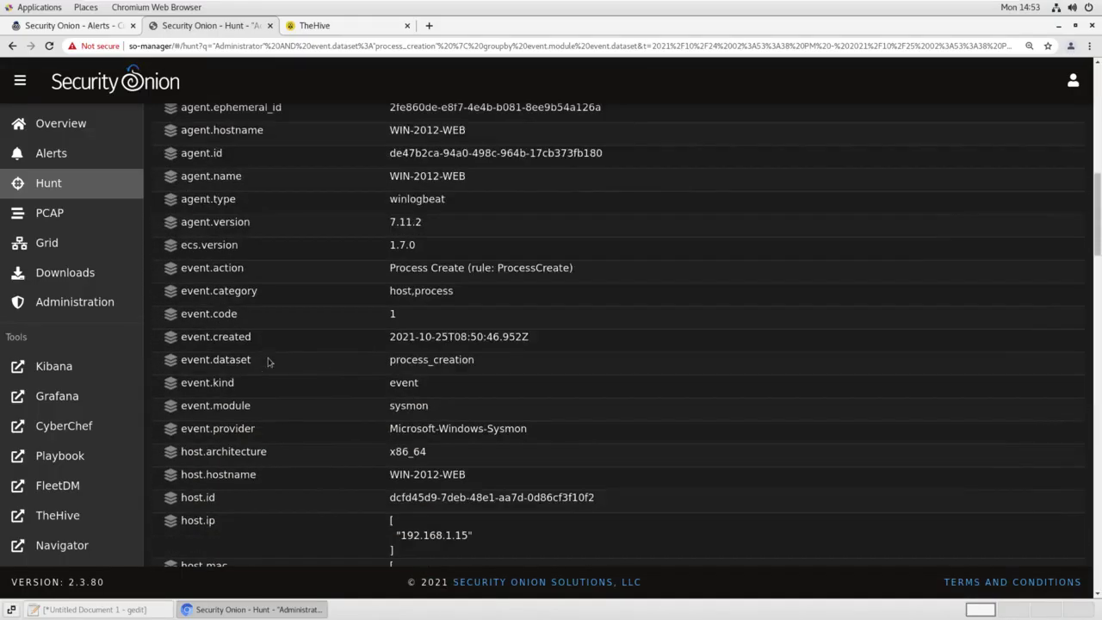
scroll(267, 361, down, 7)
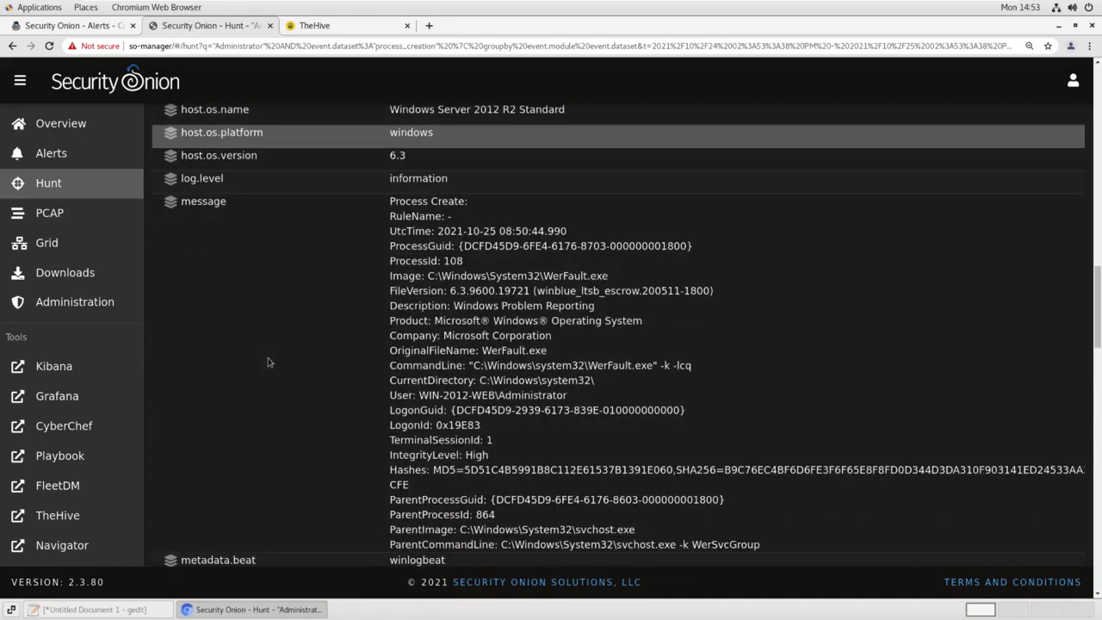
scroll(268, 362, down, 3)
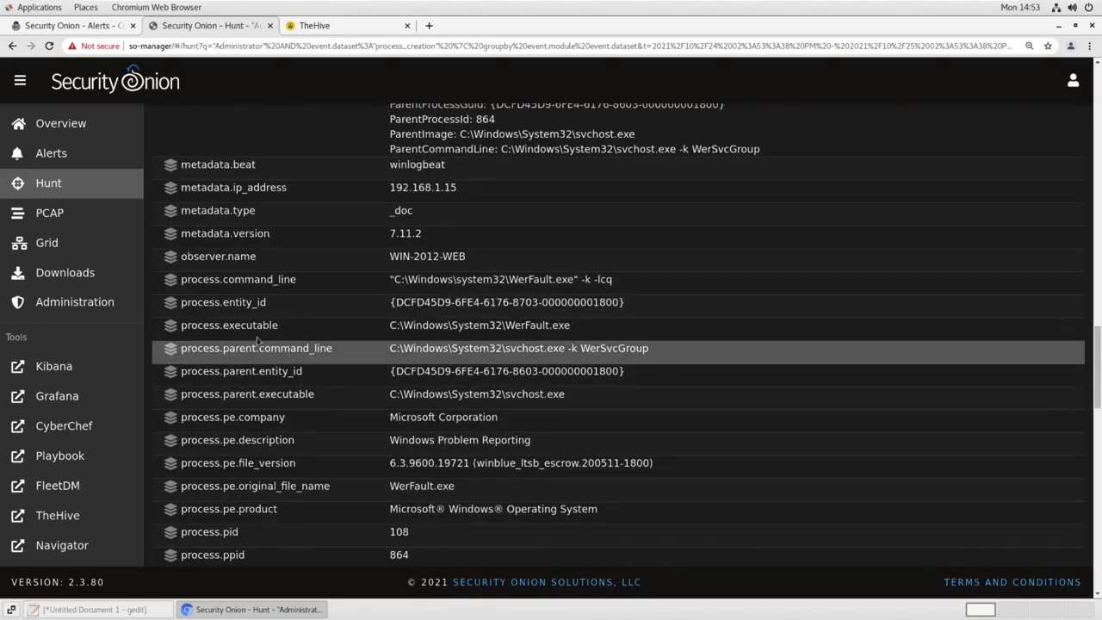
Group by process.command_line to list commands like whoami, wevtutil cl Security and net user /add
click(169, 287)
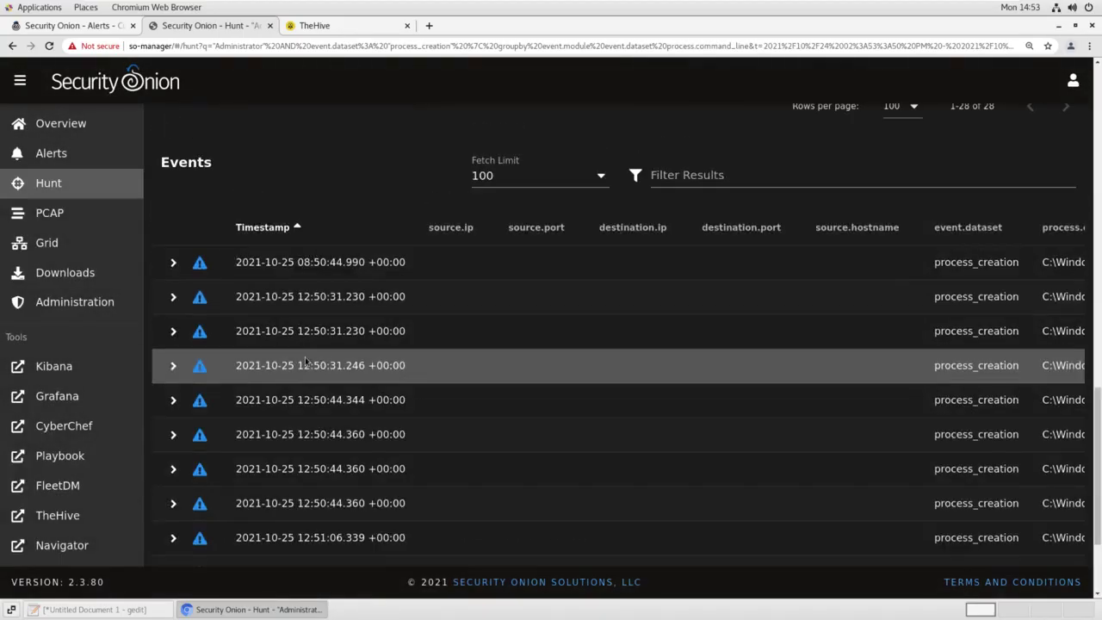
scroll(305, 356, up, 8)
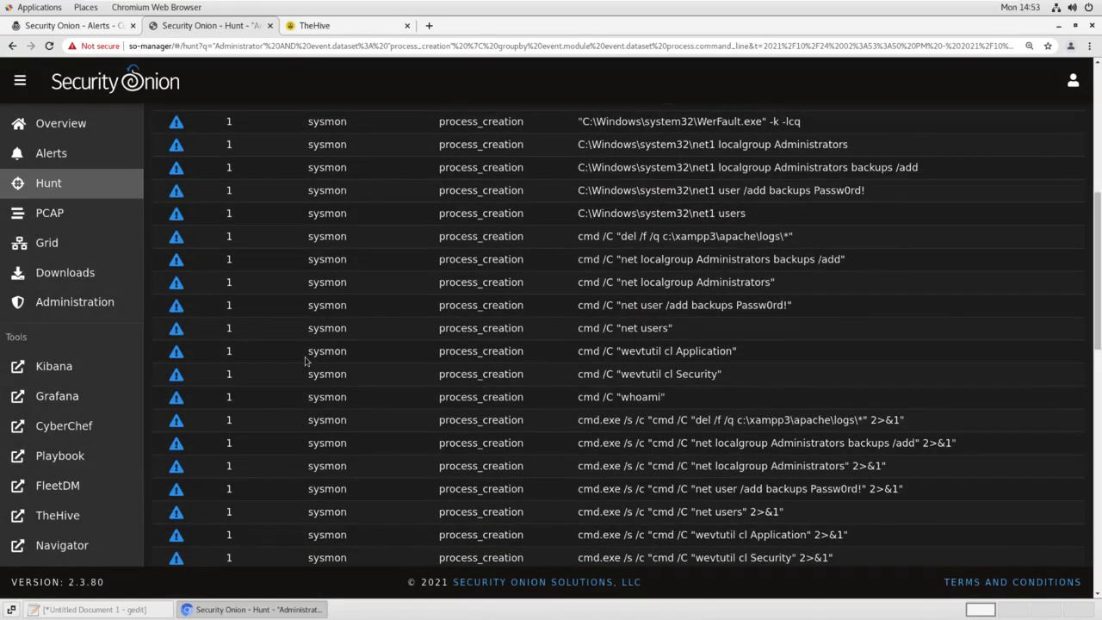
scroll(305, 361, up, 2)
scroll(305, 361, up, 3)
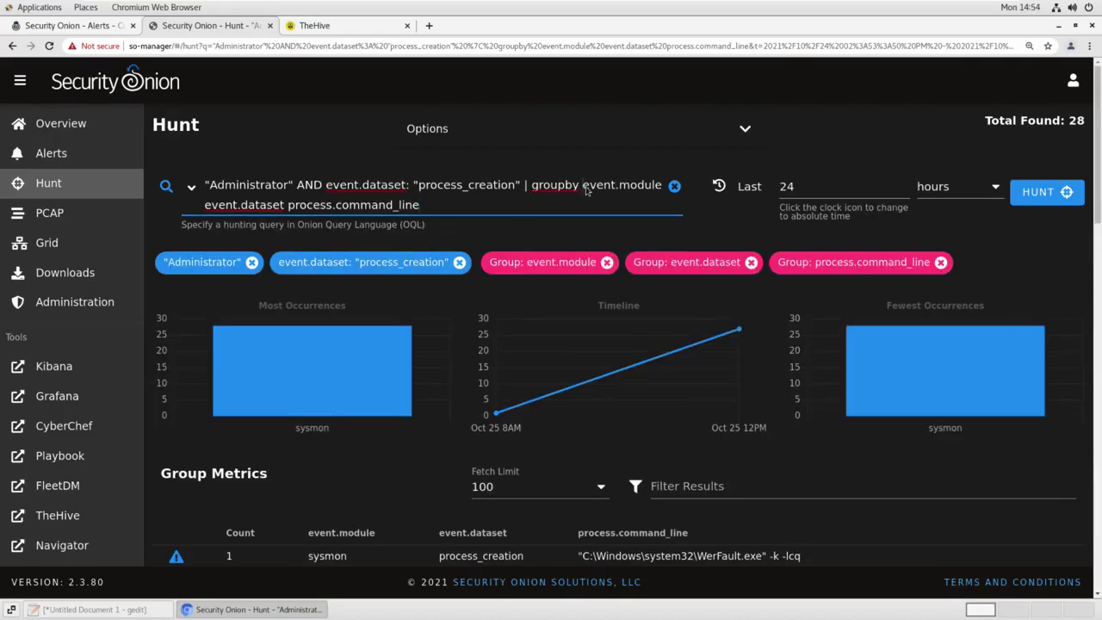
click(585, 189)
text(@timestea)
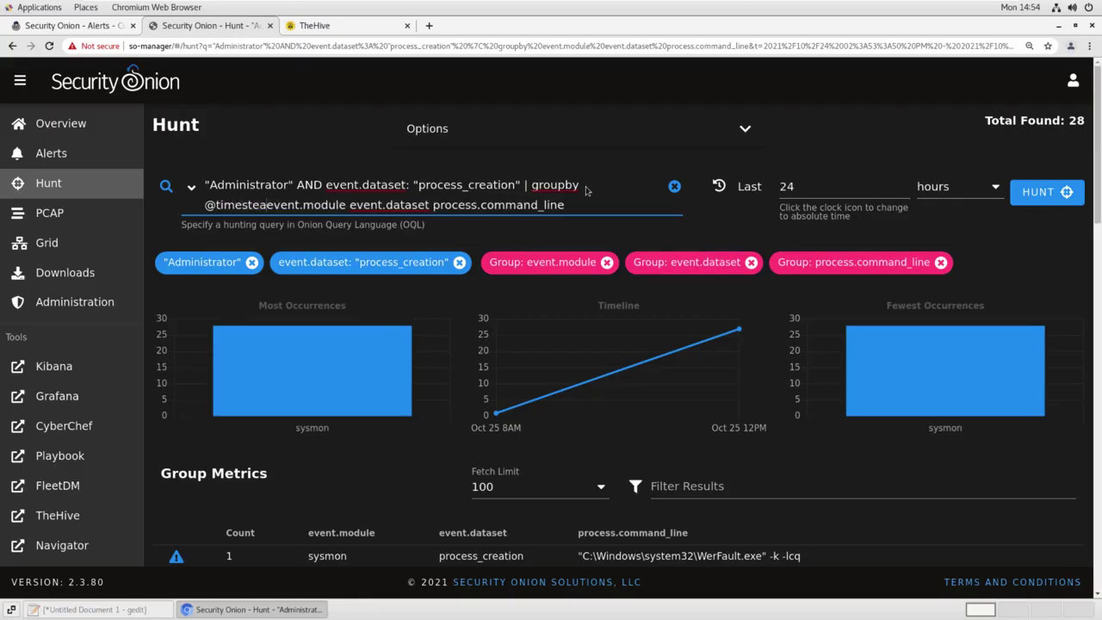
key(BackSpace)
text(amp)
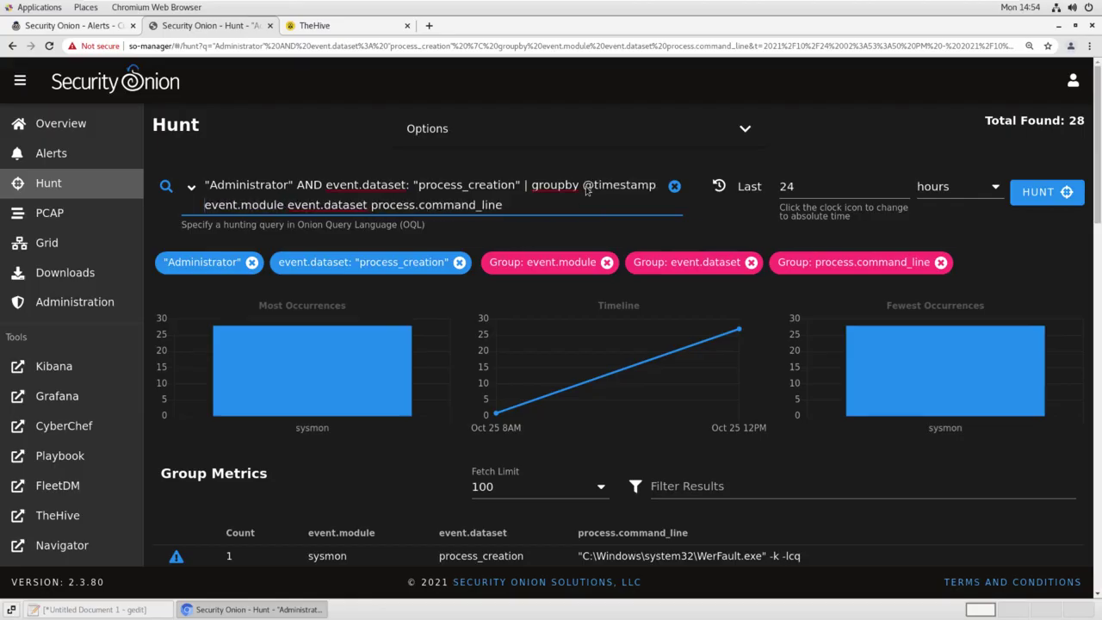
key(Return)
Read the commands in time order: WerFault.exe at 08:50, then whoami and net user /add
scroll(454, 361, down, 3)
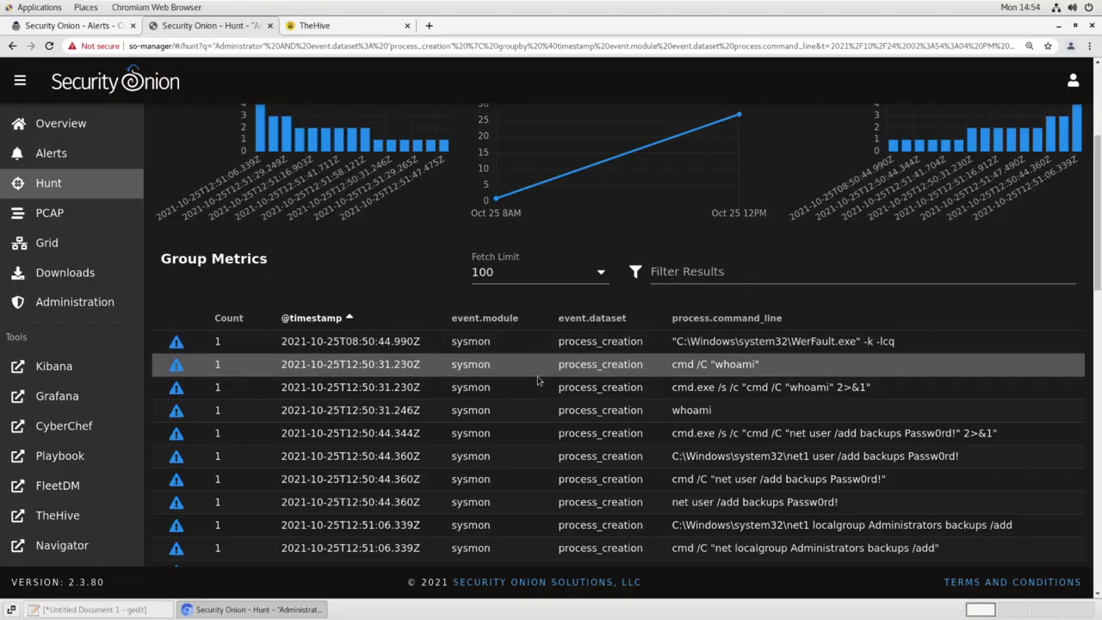
scroll(539, 380, down, 1)
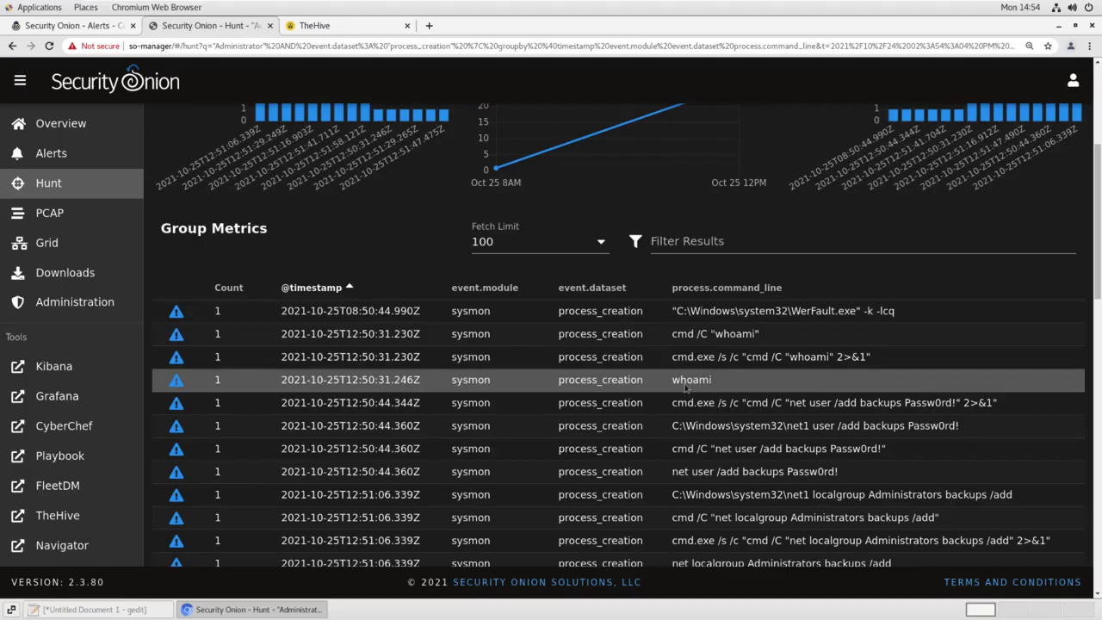
scroll(699, 383, down, 2)
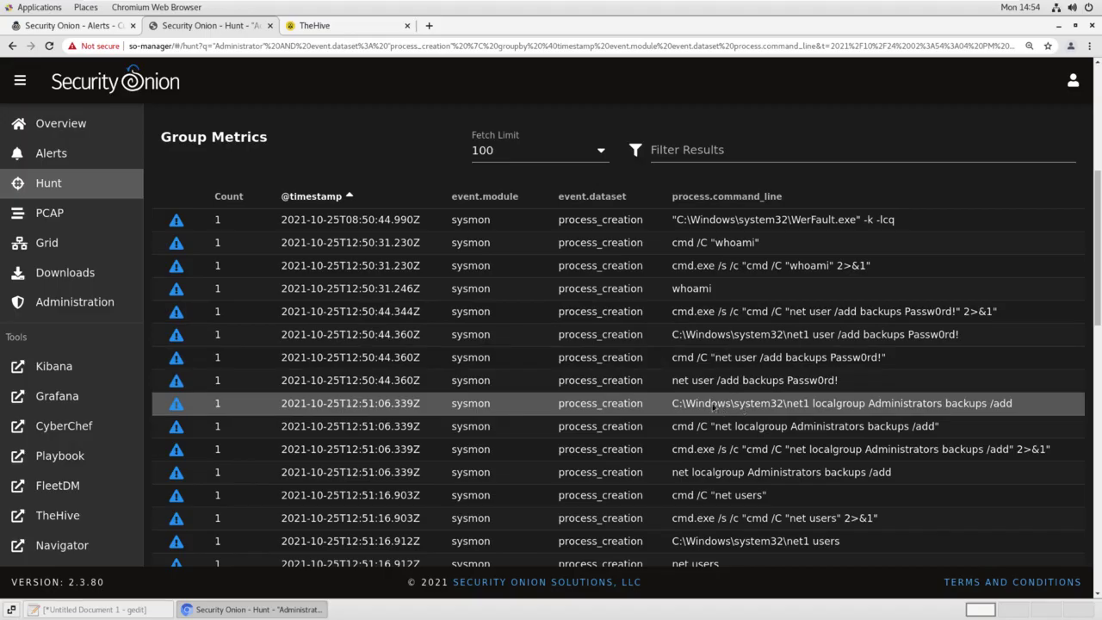
scroll(713, 407, down, 2)
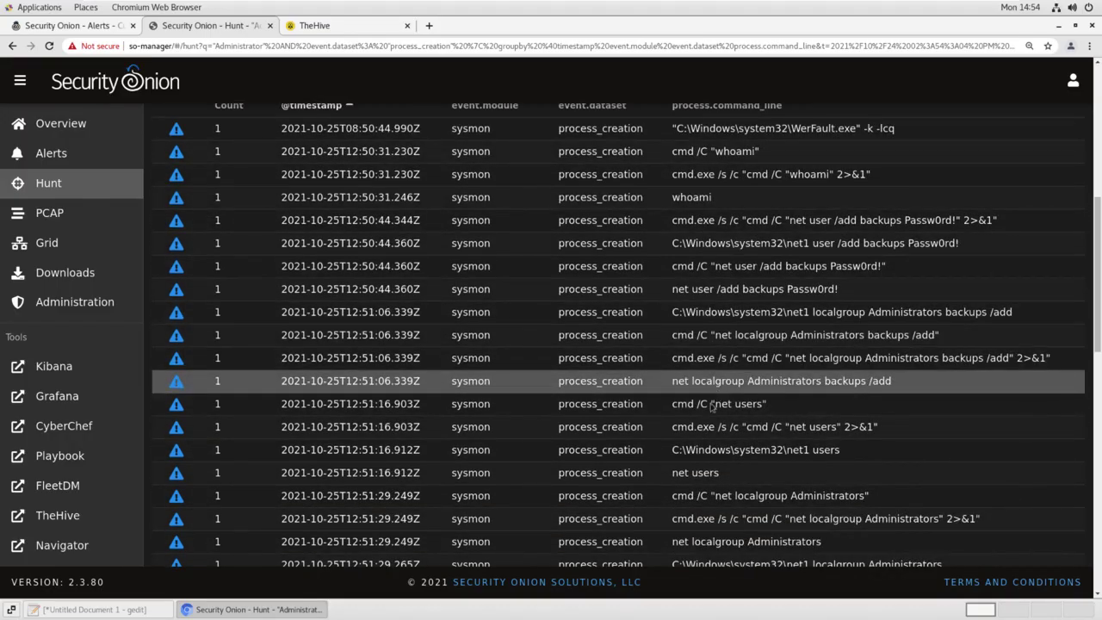
scroll(696, 413, down, 3)
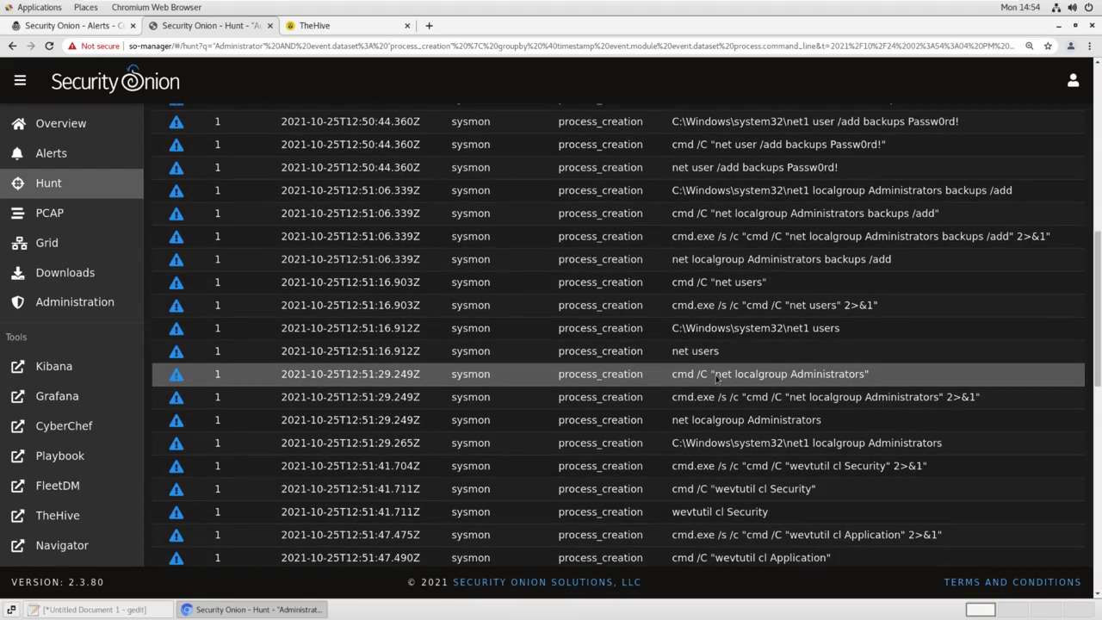
scroll(719, 392, down, 2)
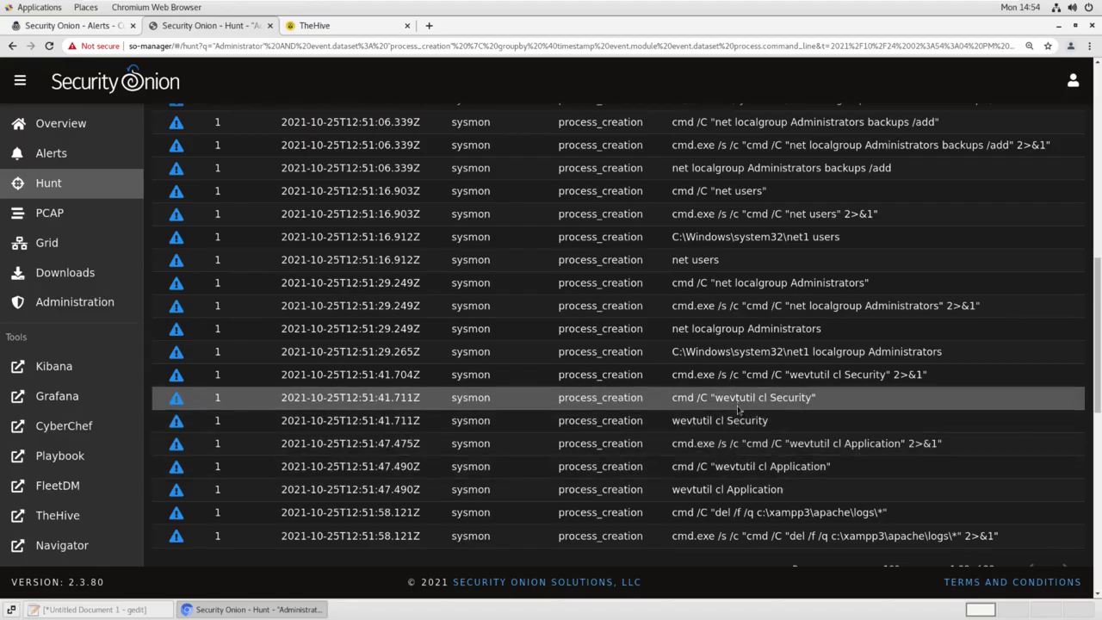
scroll(723, 471, down, 2)
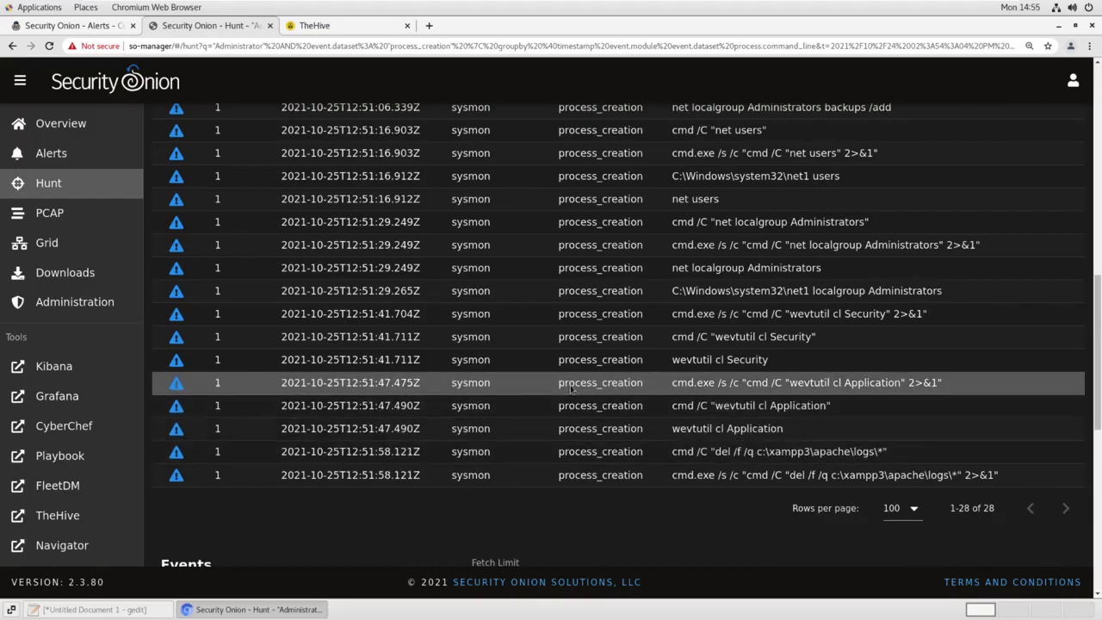
scroll(527, 385, up, 4)
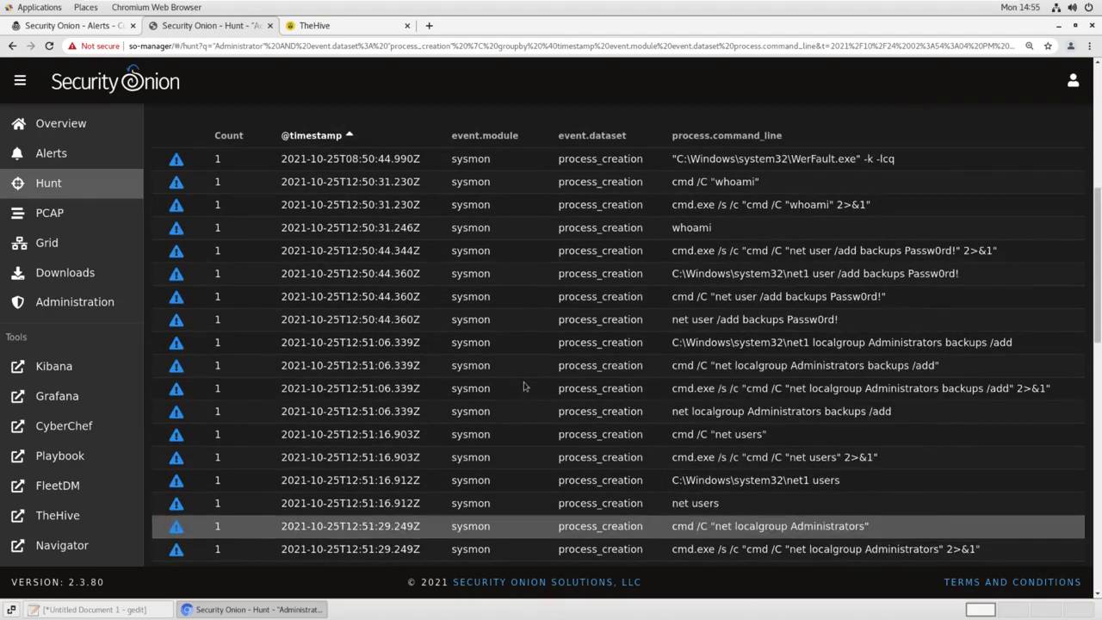
scroll(523, 386, up, 2)
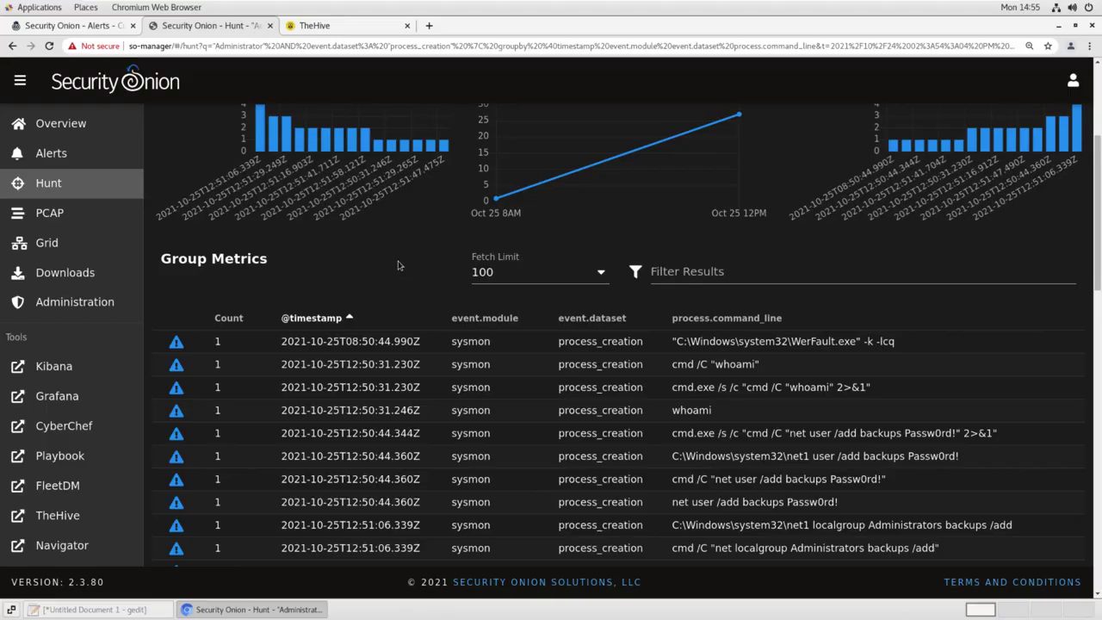
scroll(398, 265, up, 3)
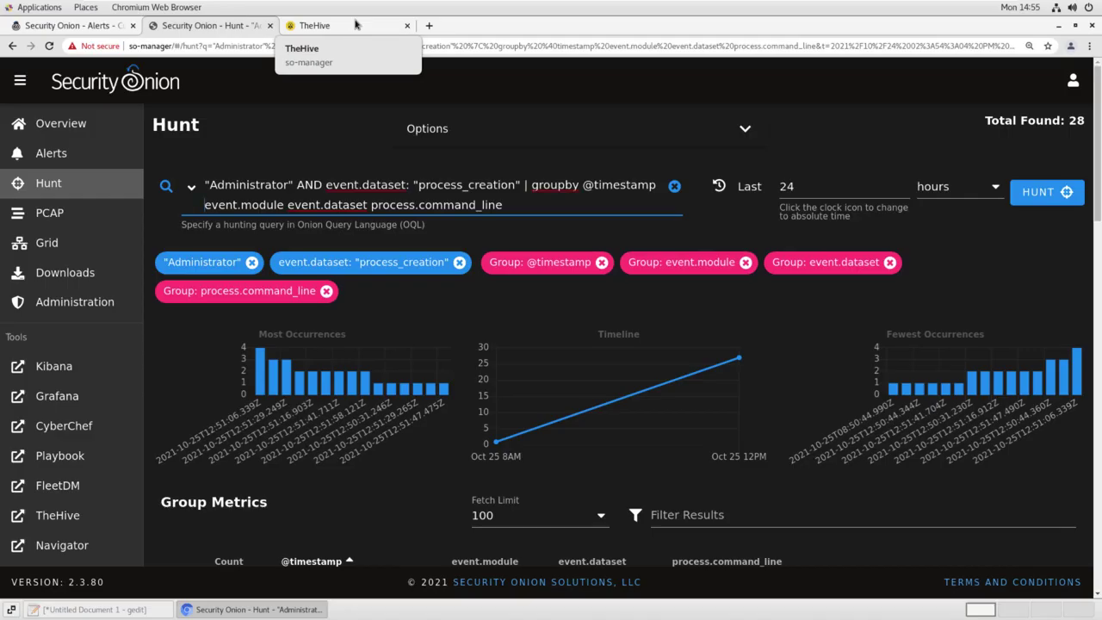
In TheHive Case #15, add a Web Team task to remove standard.php from WIN-2012-WEB htdocs
click(355, 24)
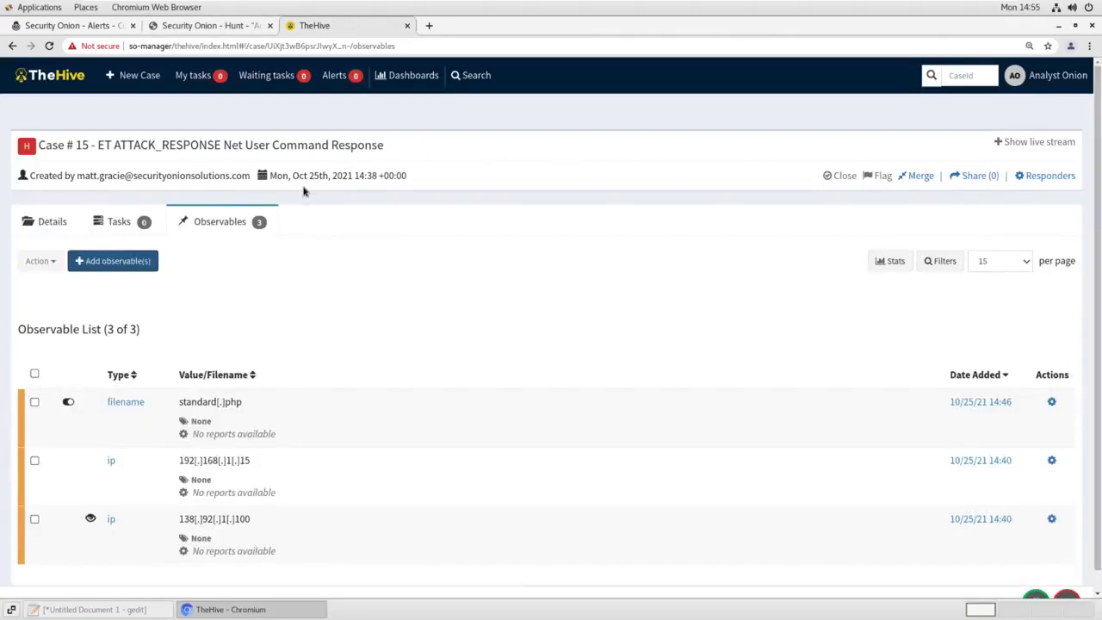
click(113, 221)
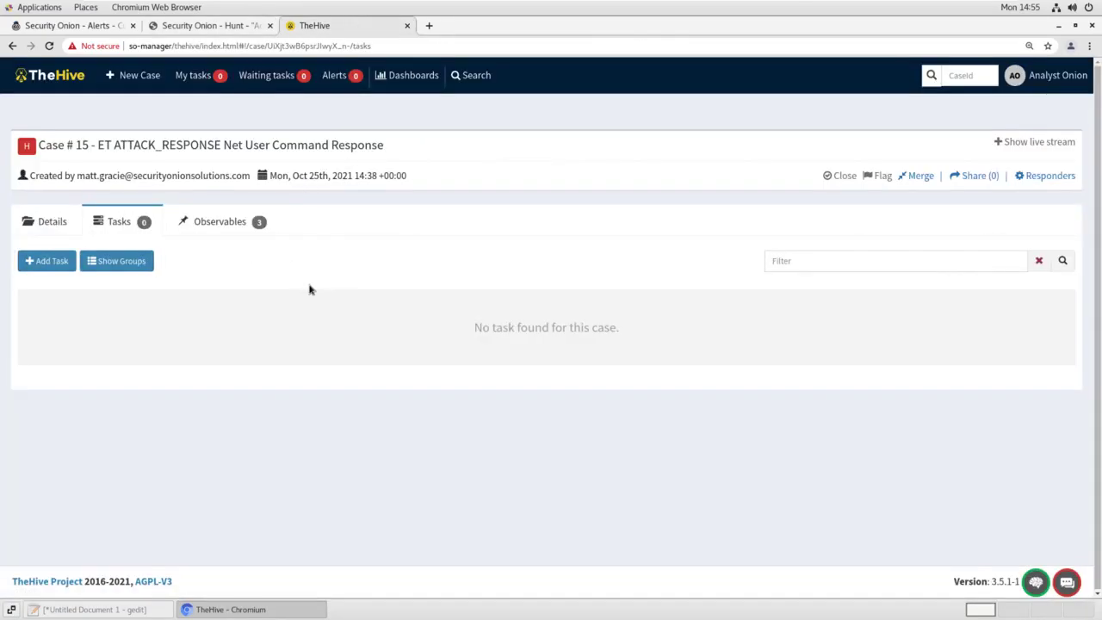
click(47, 260)
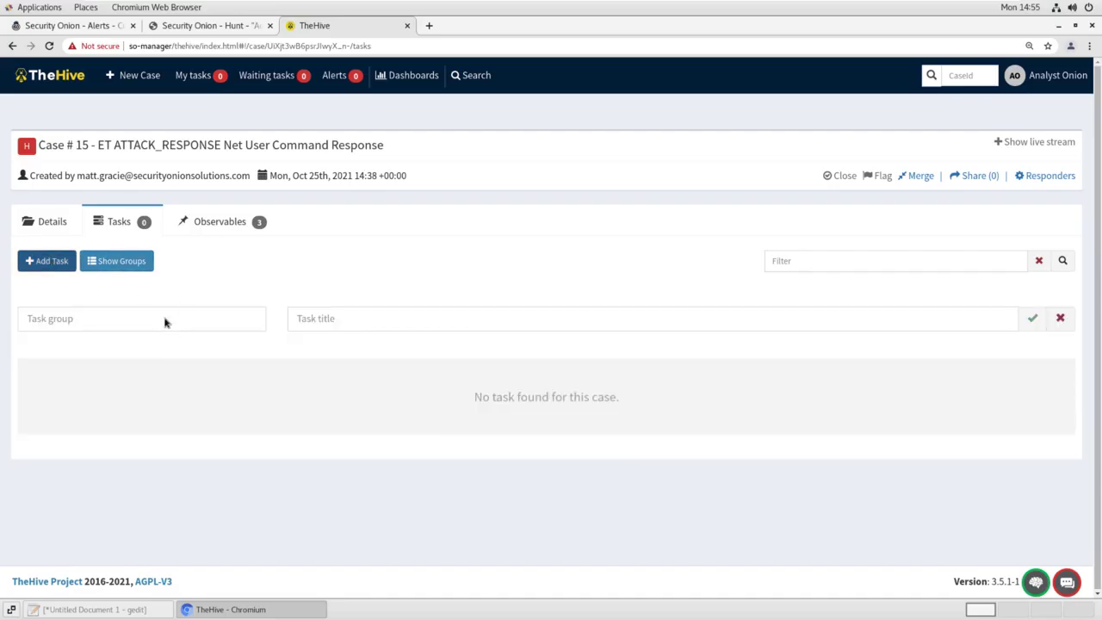
click(165, 320)
click(96, 368)
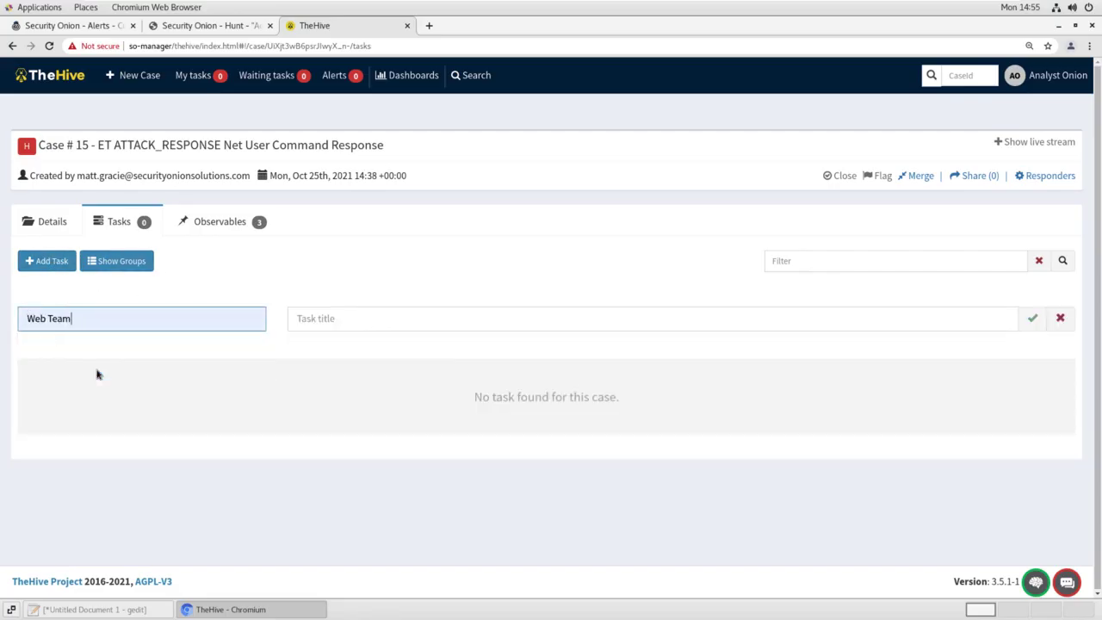
click(315, 320)
text(Re)
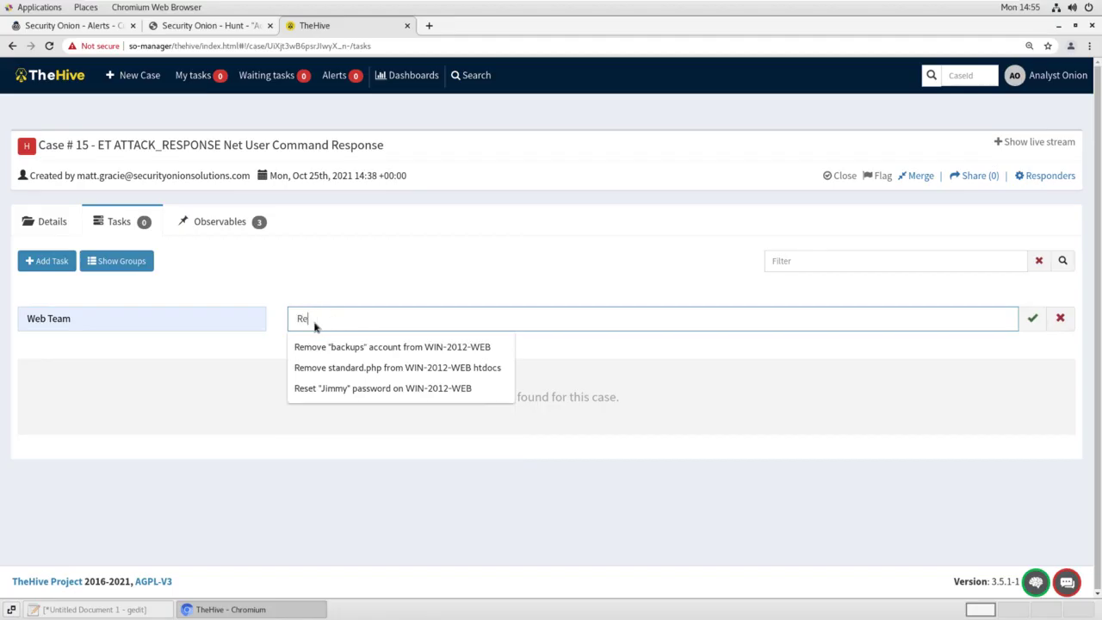
text(move)
key(Down)
key(Down)
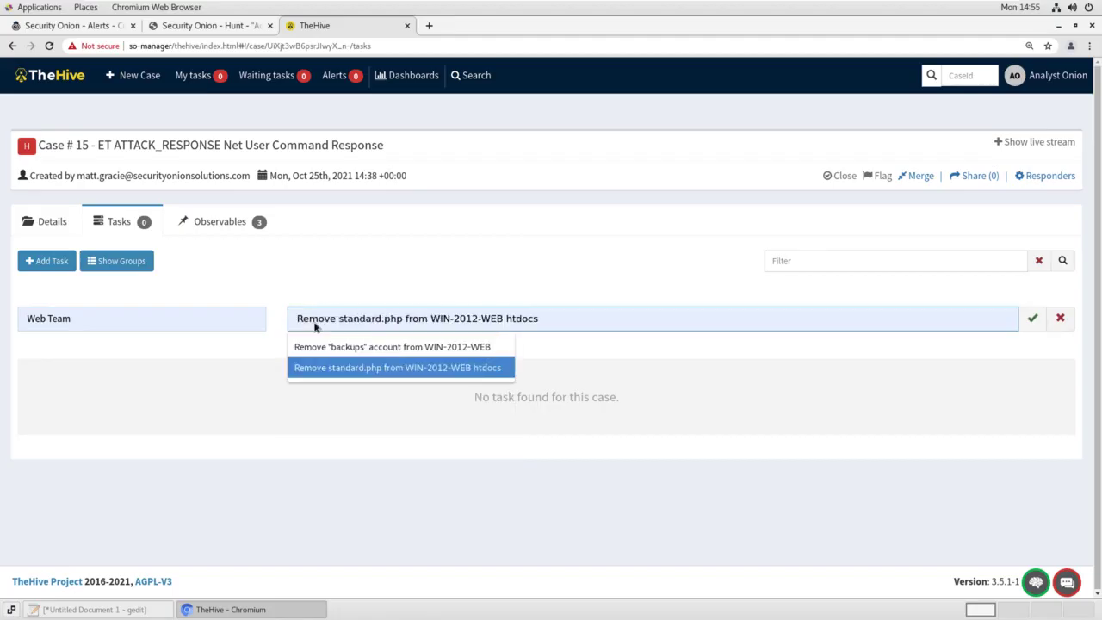
key(Return)
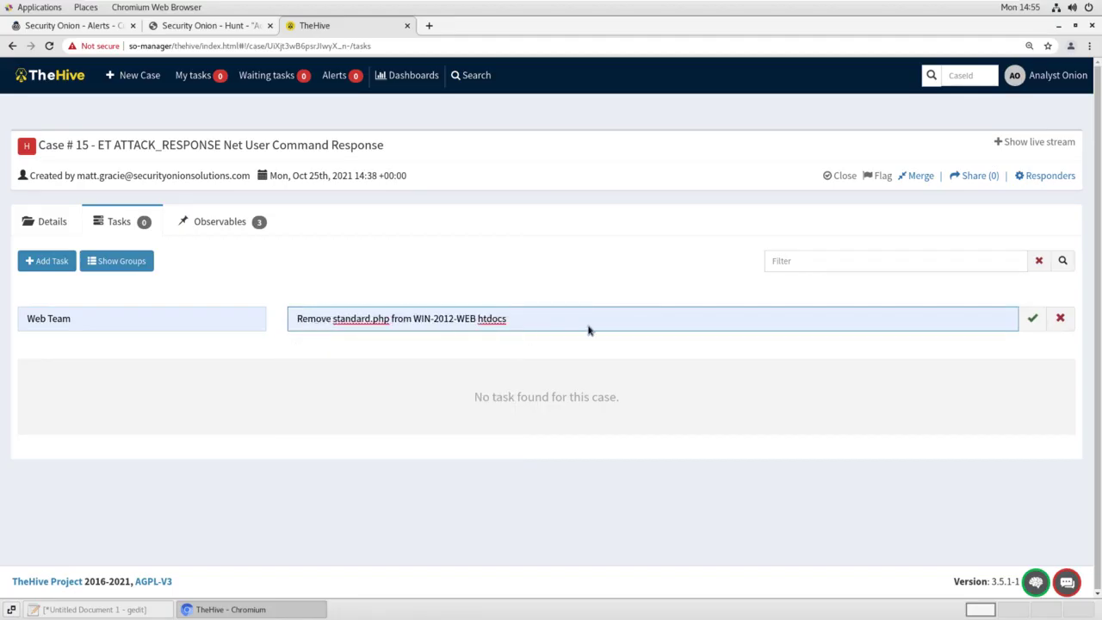
click(1032, 320)
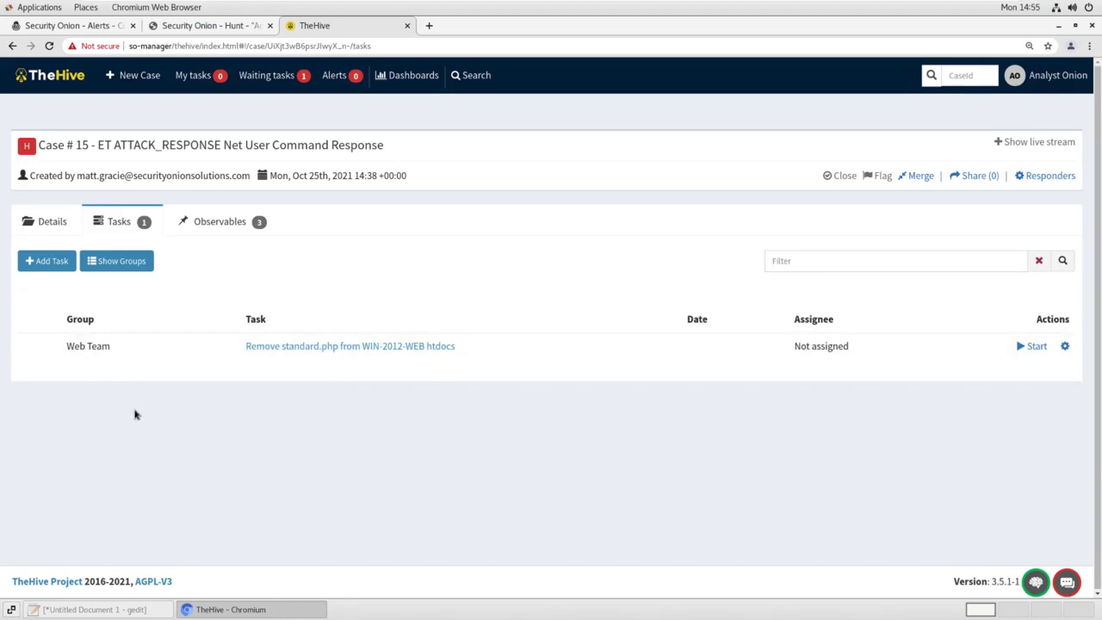
Add a Server Team task to remove the backups account from WIN-2012-WEB
click(49, 266)
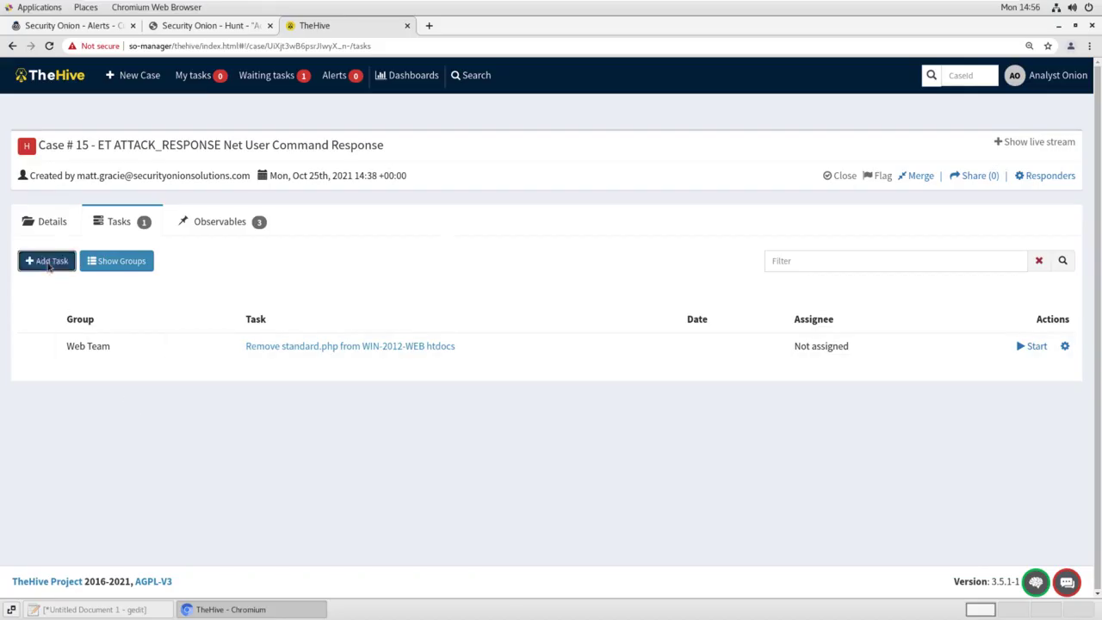
click(126, 331)
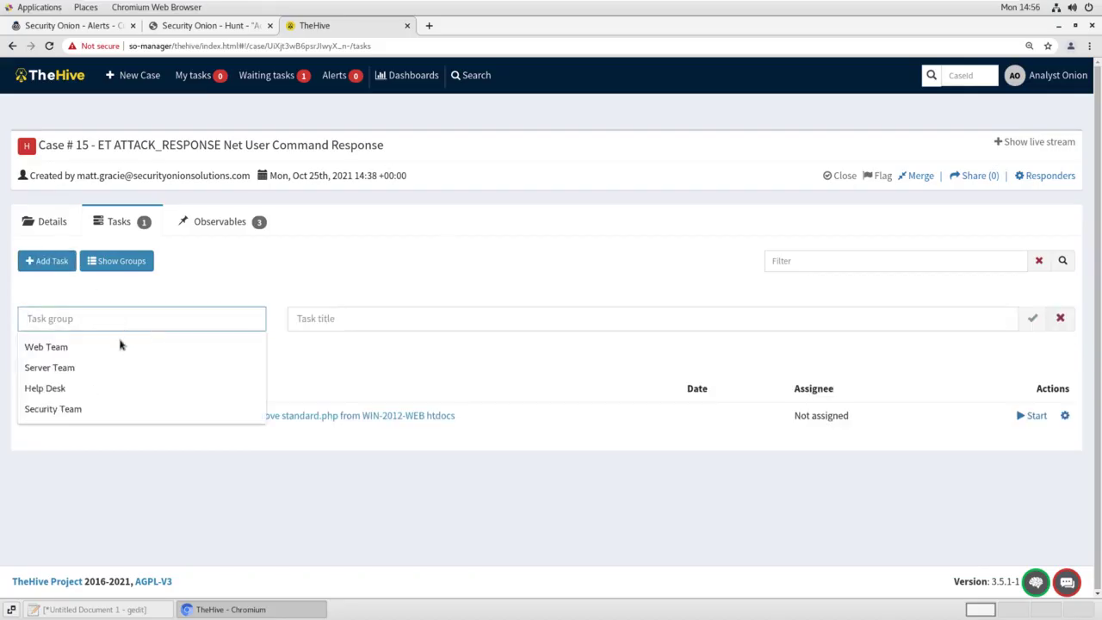
click(86, 366)
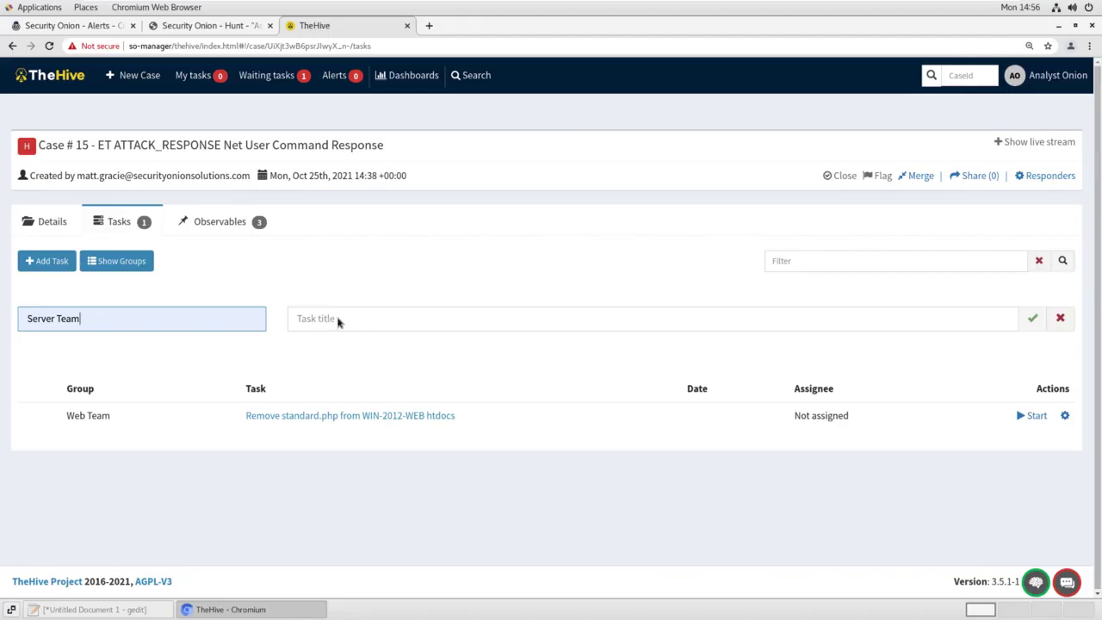
click(337, 320)
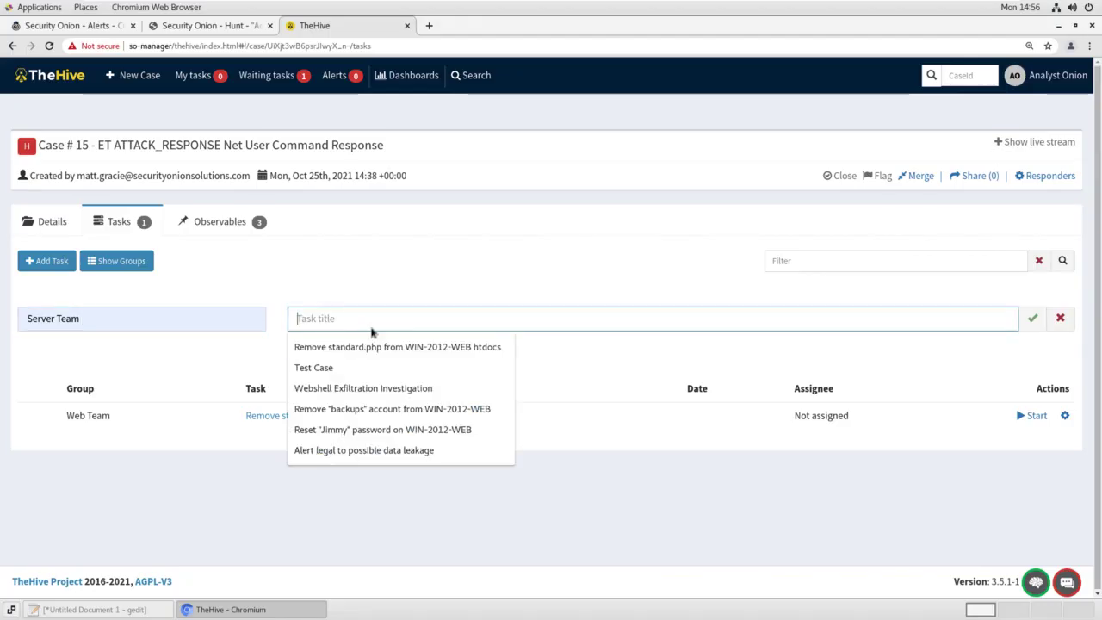
click(394, 410)
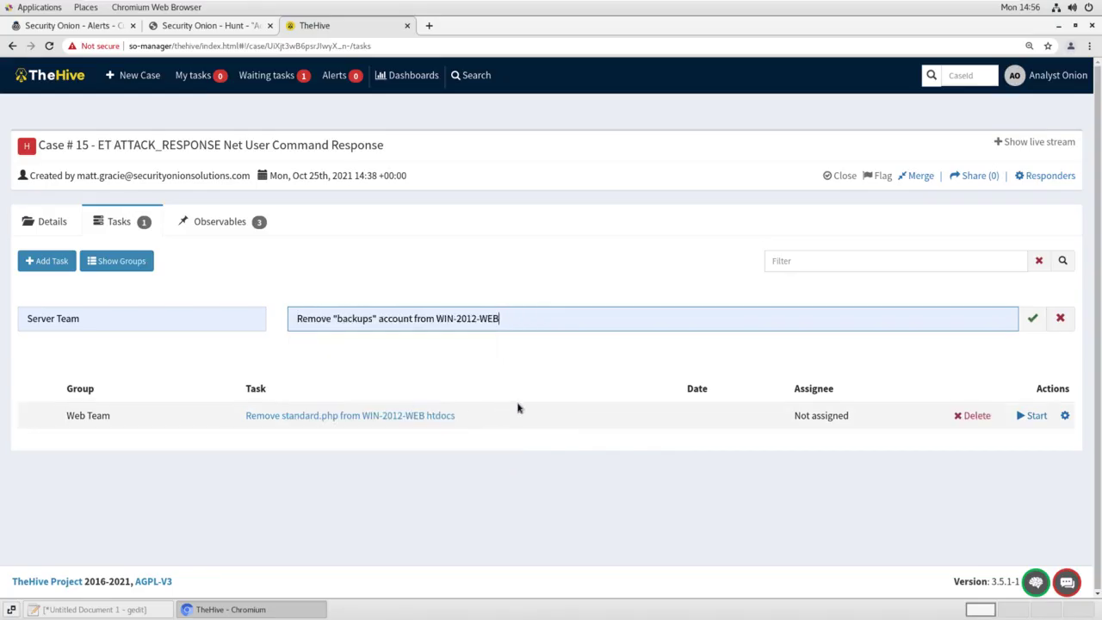
click(1031, 319)
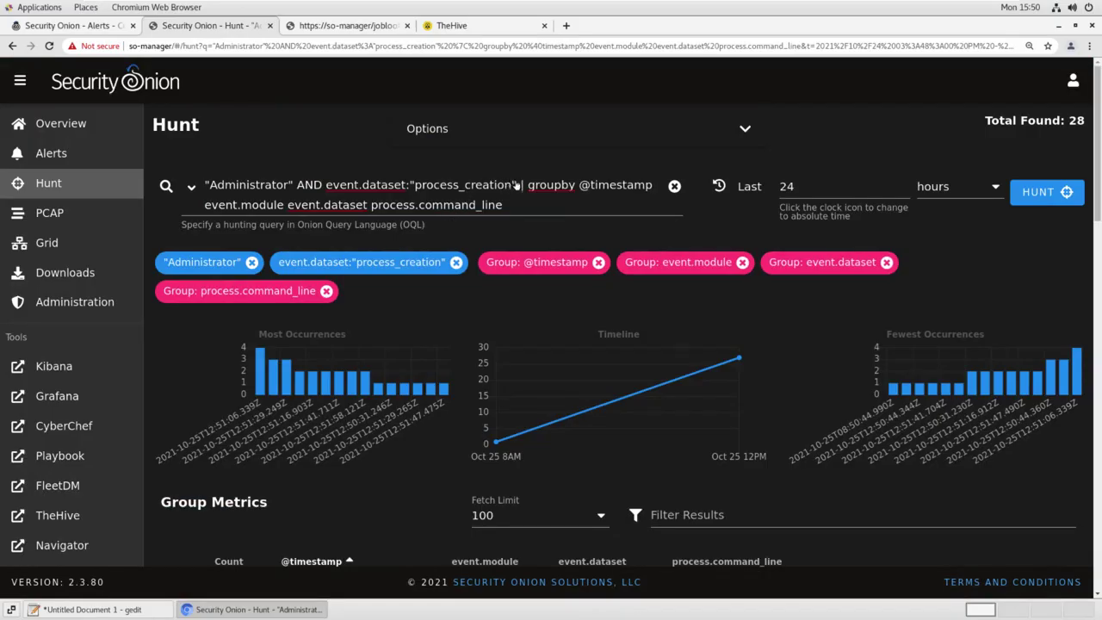
Replace the search terms with standard.php, drop the process.command_line grouping, and run the hunt
drag(513, 187, 211, 186)
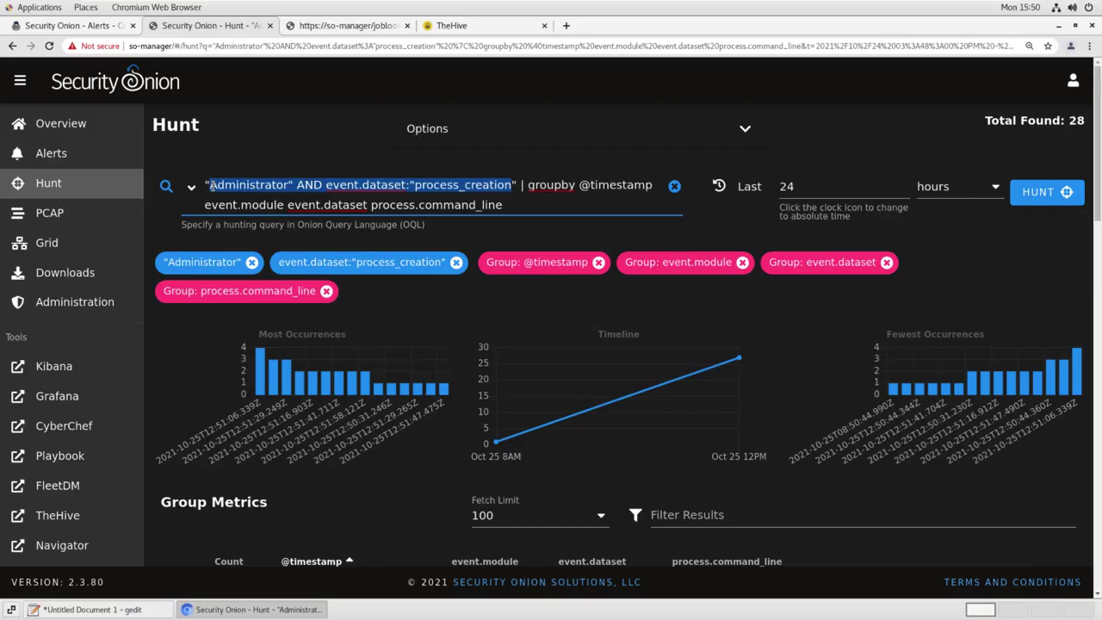
text(stna)
key(BackSpace)
key(BackSpace)
text(andard)
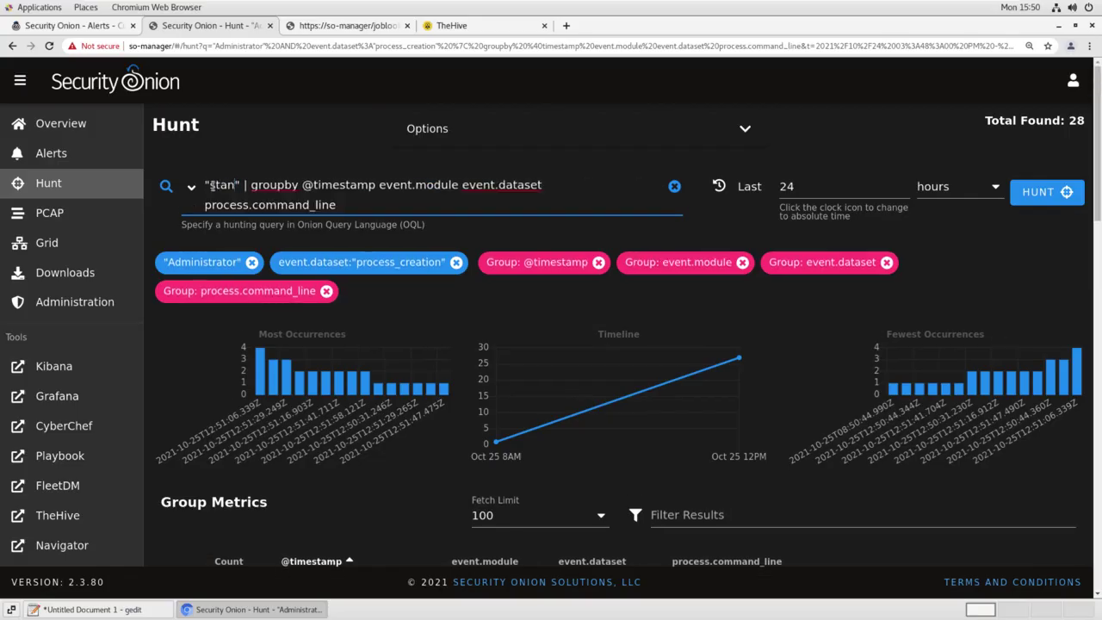
text(.php)
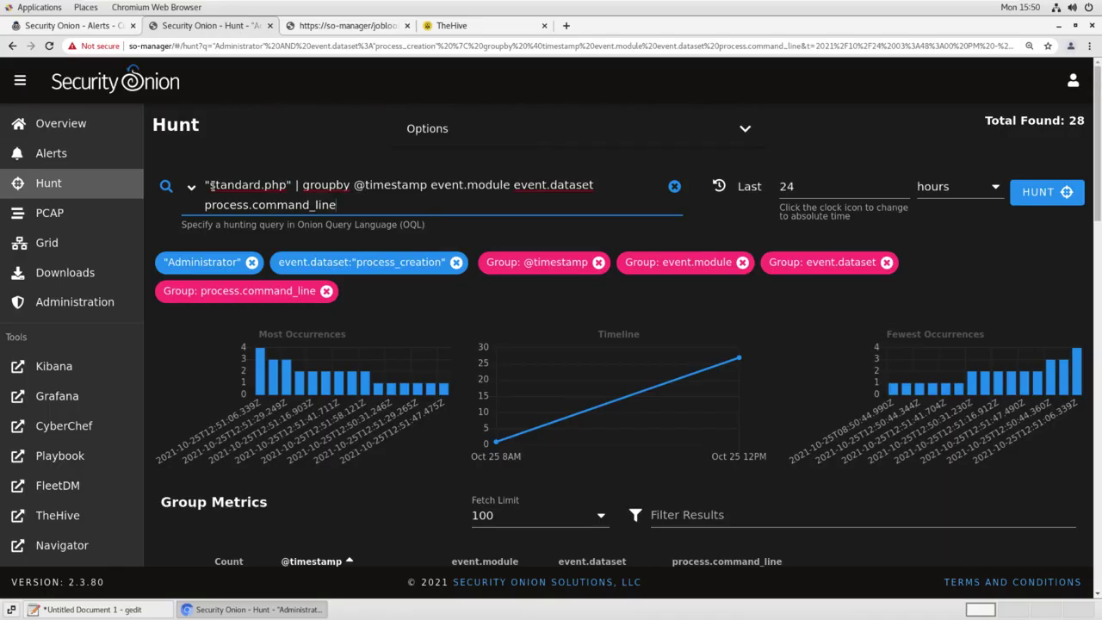
key(shift+Home)
key(BackSpace)
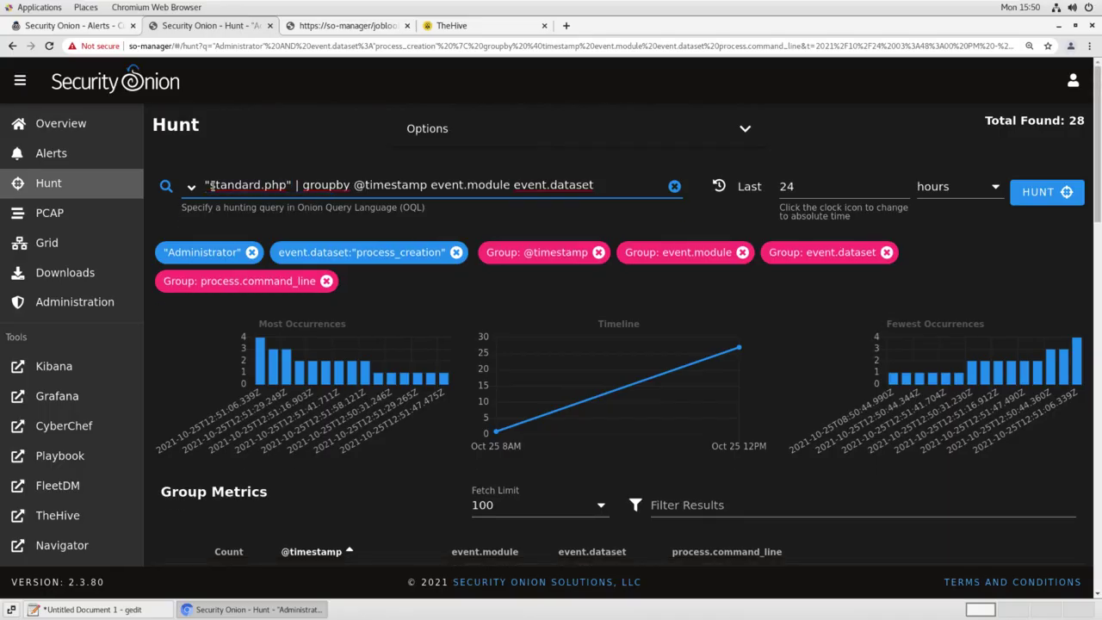
key(Return)
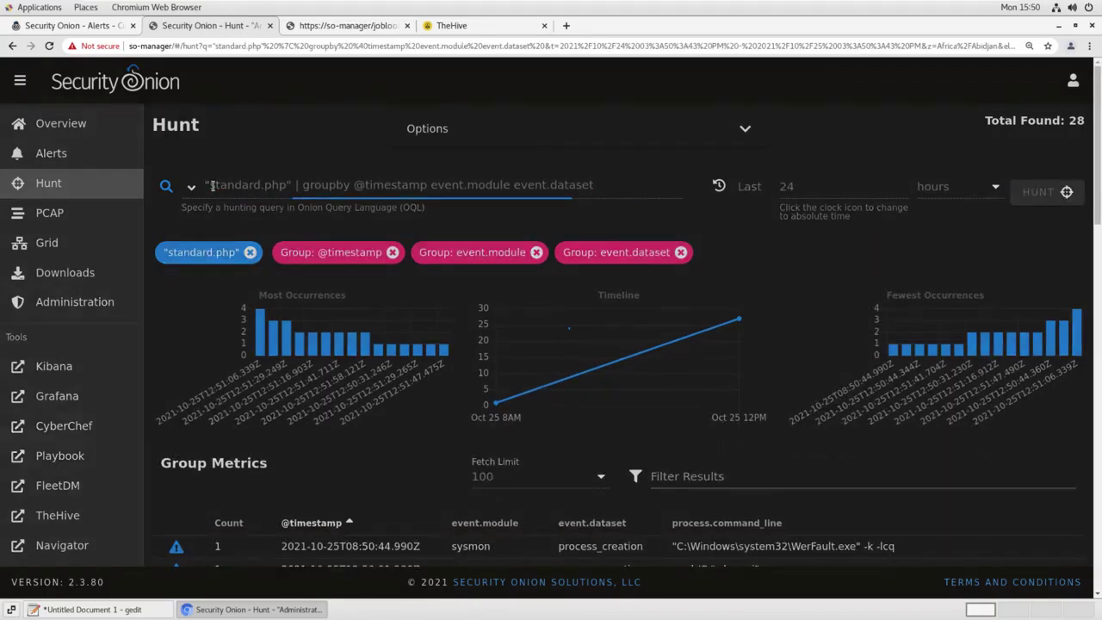
scroll(470, 279, down, 3)
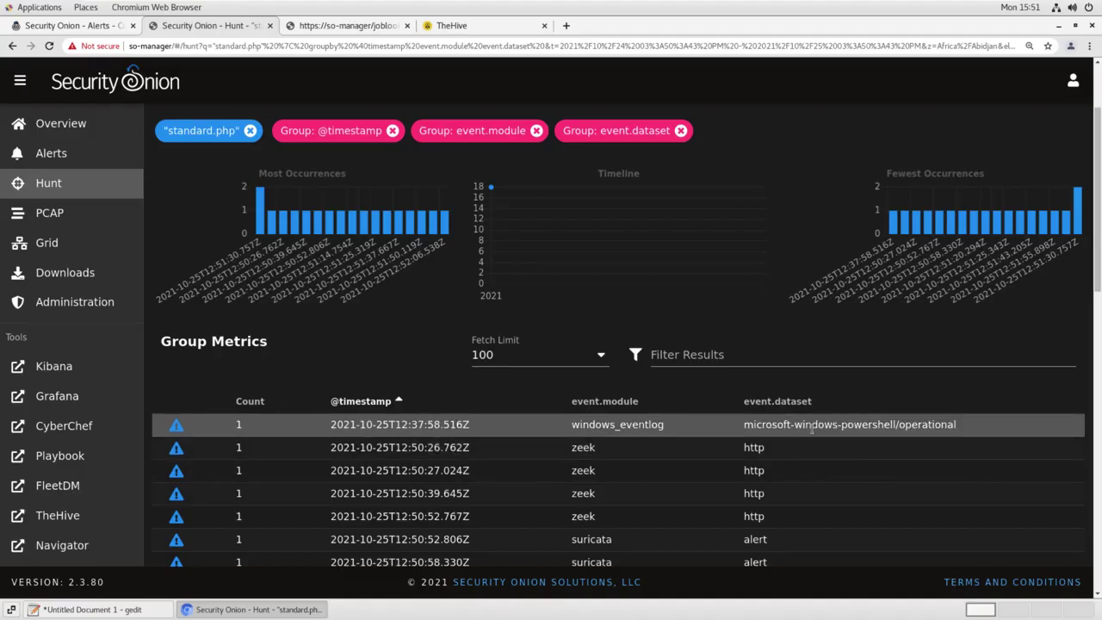
Include only microsoft-windows-powershell/operational events and expand the single event at 12:37:58
click(800, 428)
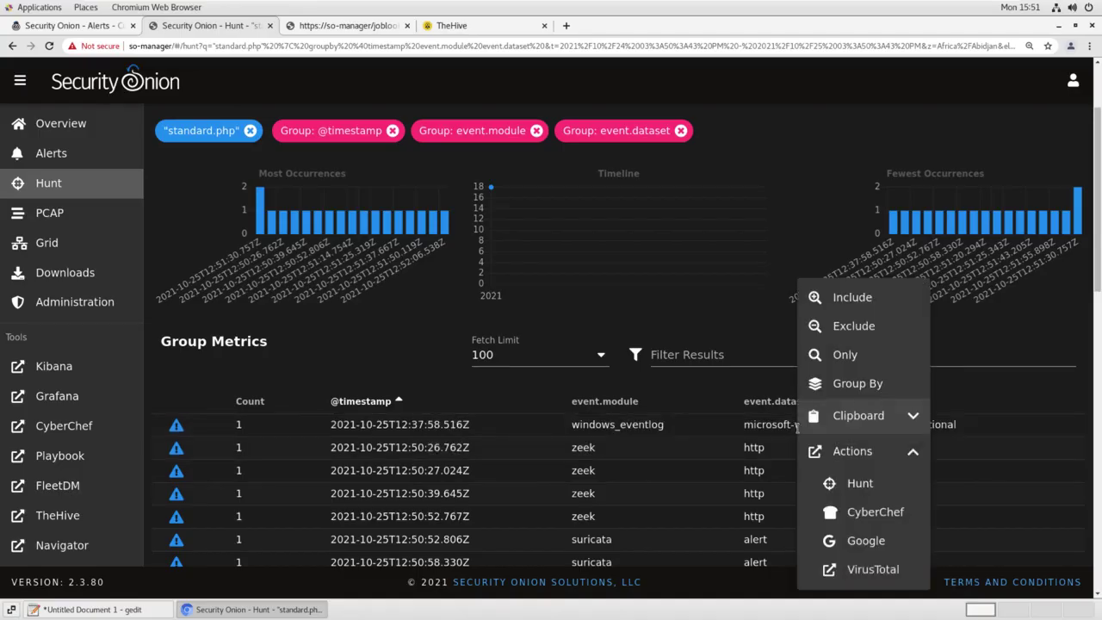
click(833, 297)
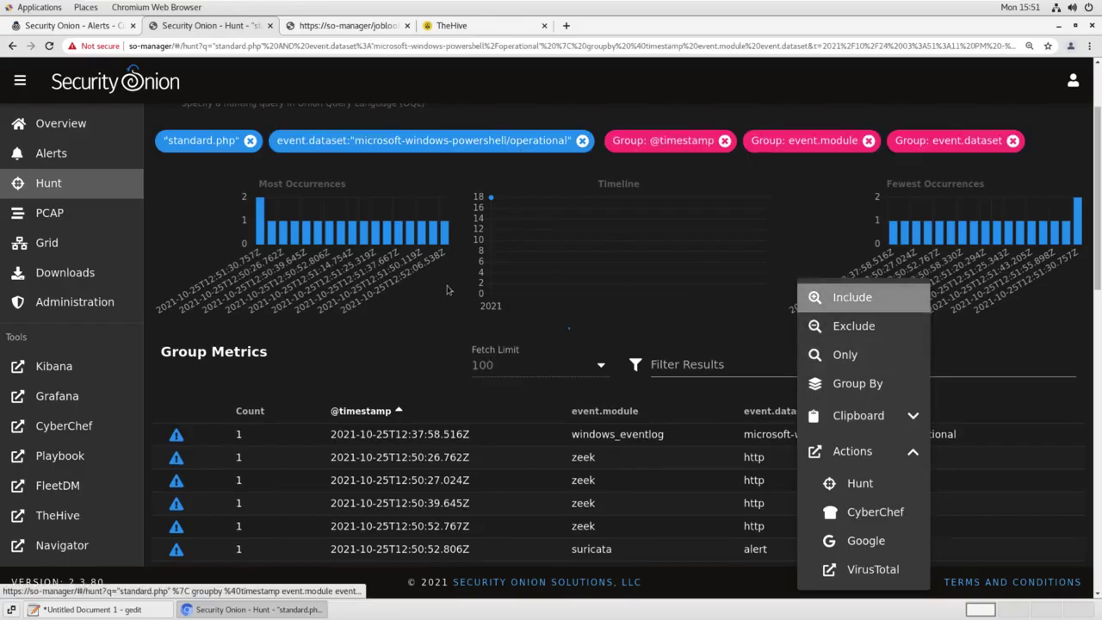
scroll(241, 289, down, 3)
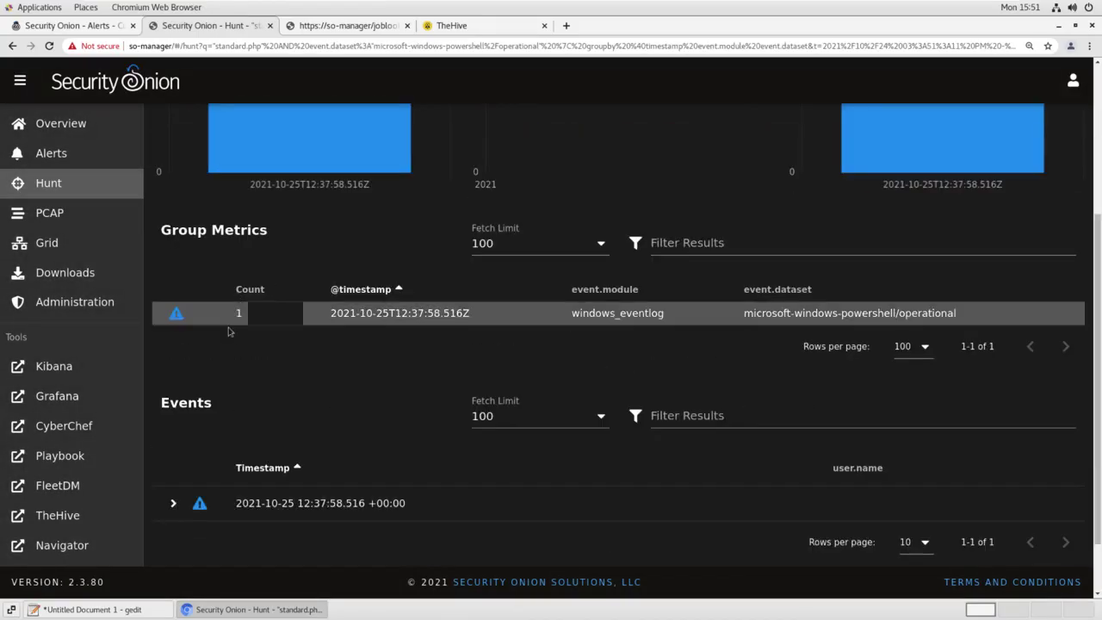
click(173, 503)
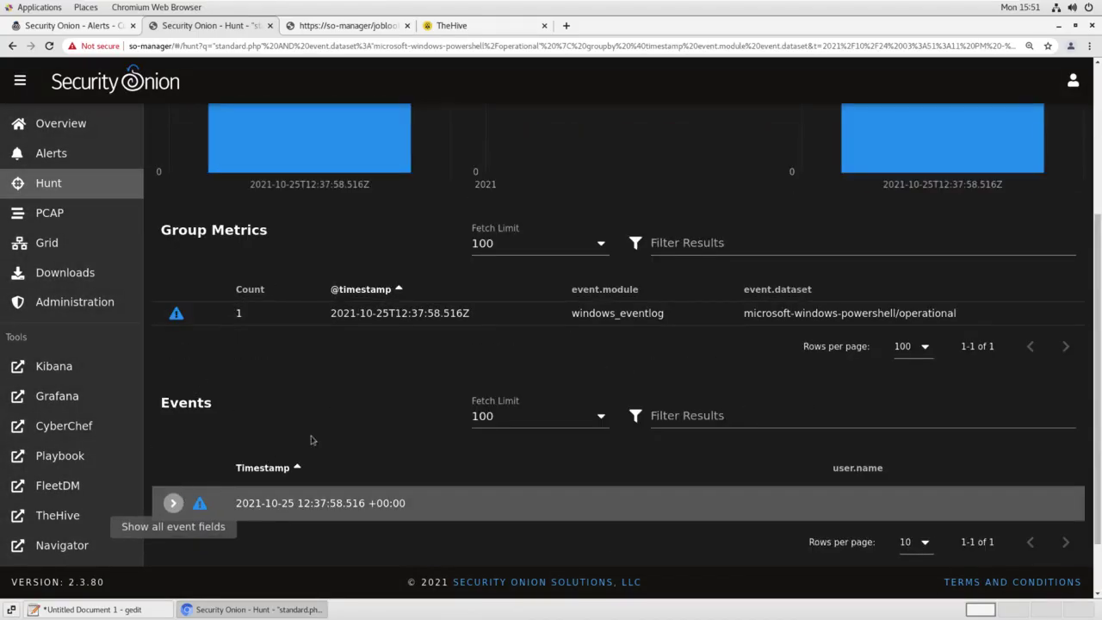
Read the Invoke-WebRequest foo.php download in ScriptBlockText, then include winlog.user.name as a filter
scroll(324, 432, down, 10)
scroll(295, 372, up, 5)
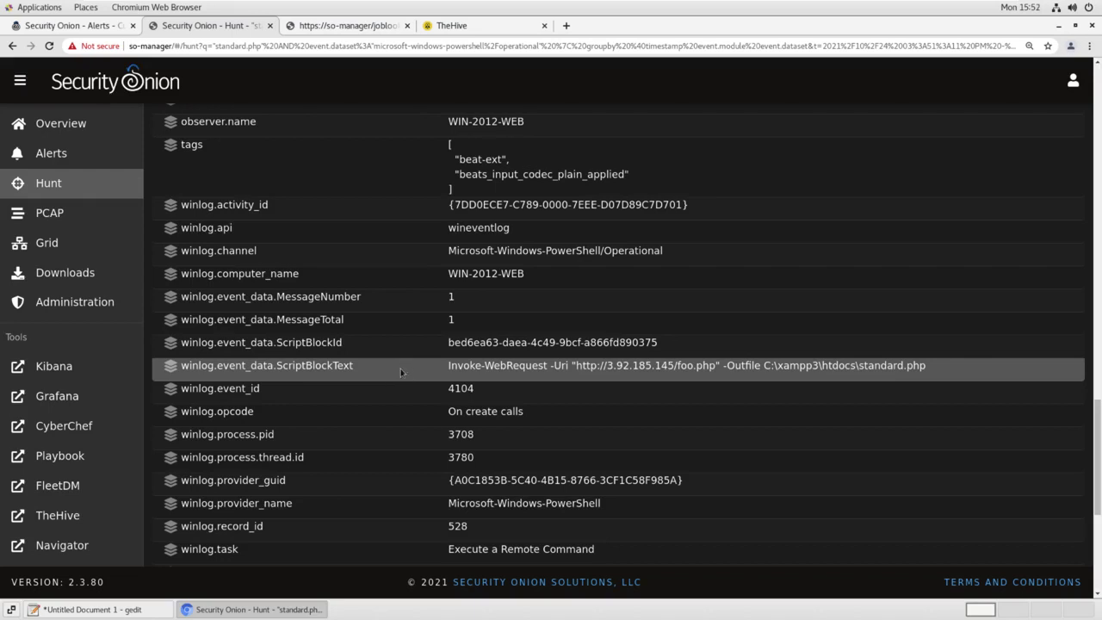
scroll(406, 366, down, 3)
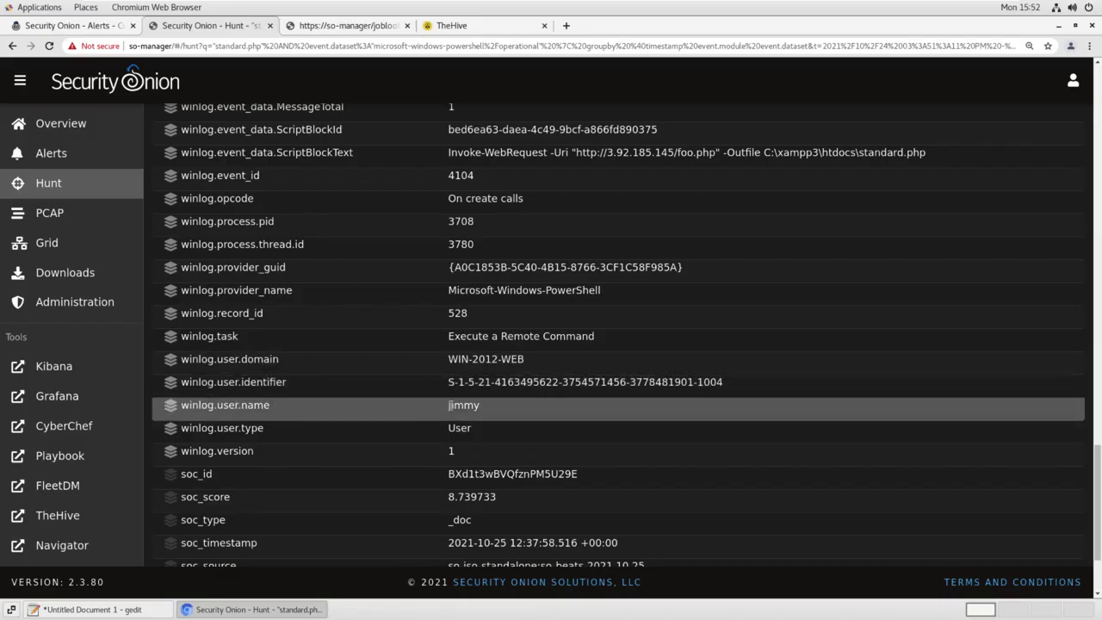
click(464, 406)
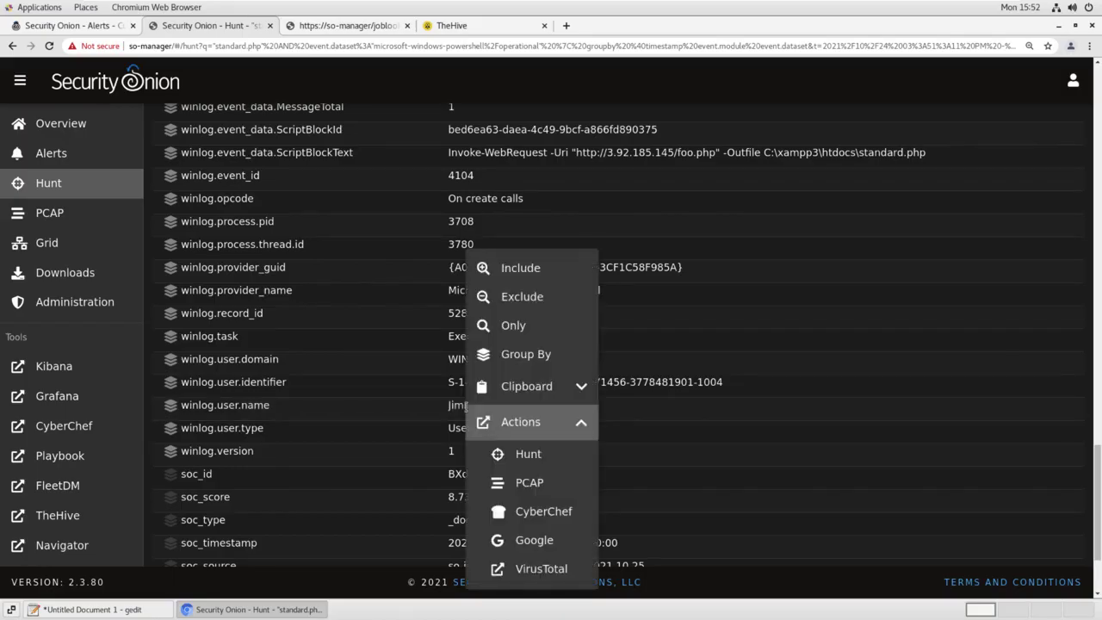
click(520, 268)
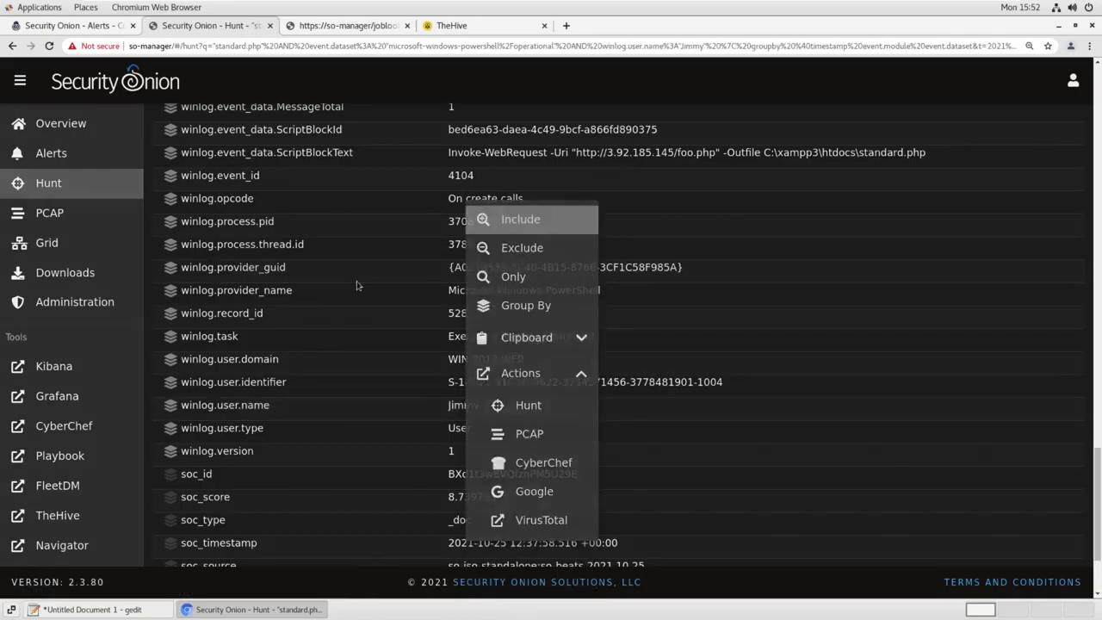
scroll(358, 285, up, 5)
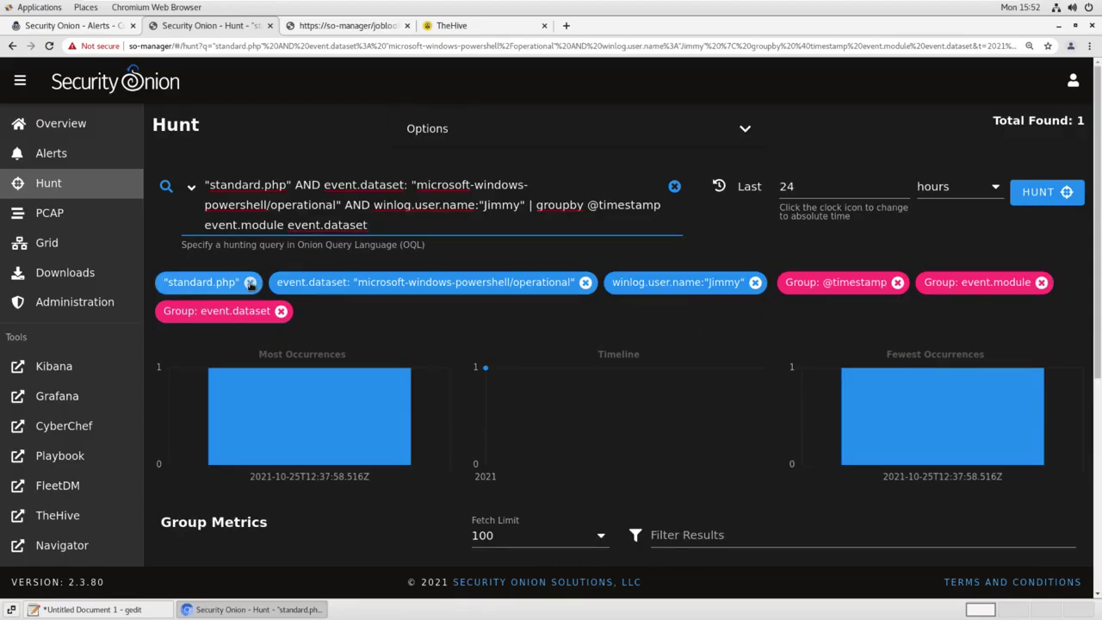
Remove the standard.php term to list the user's 29 PowerShell events
click(250, 282)
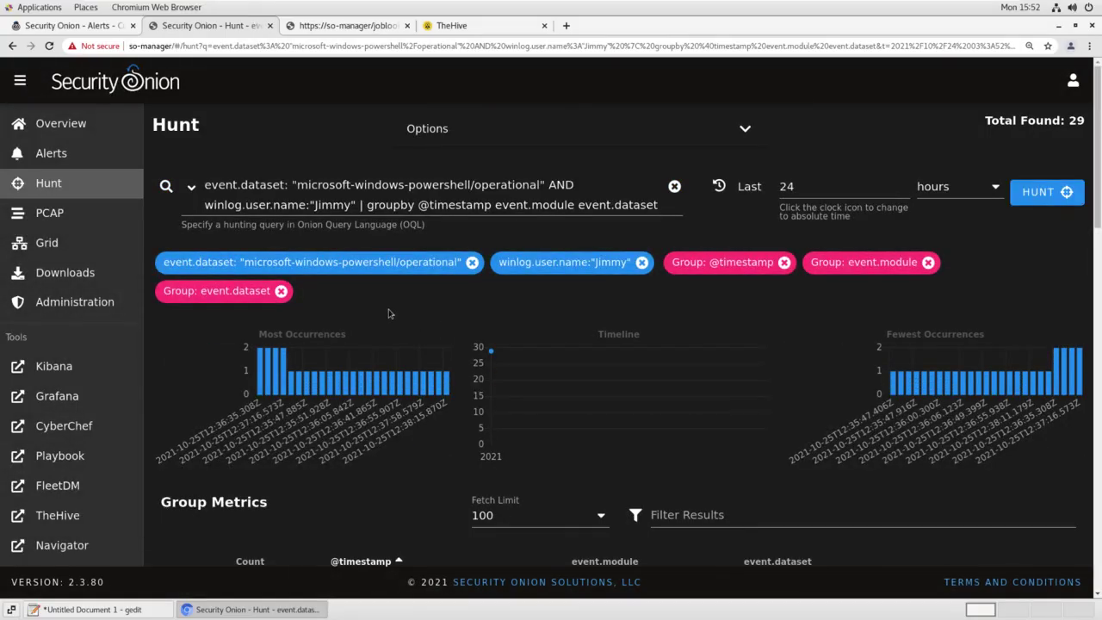
scroll(389, 313, down, 4)
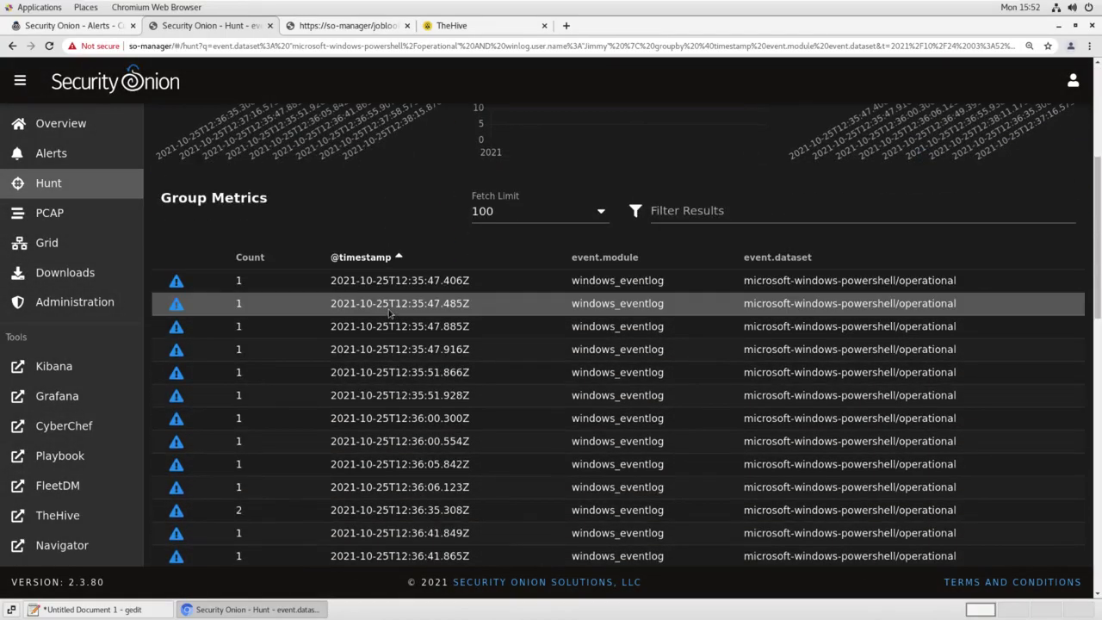
scroll(390, 313, down, 3)
scroll(389, 314, down, 6)
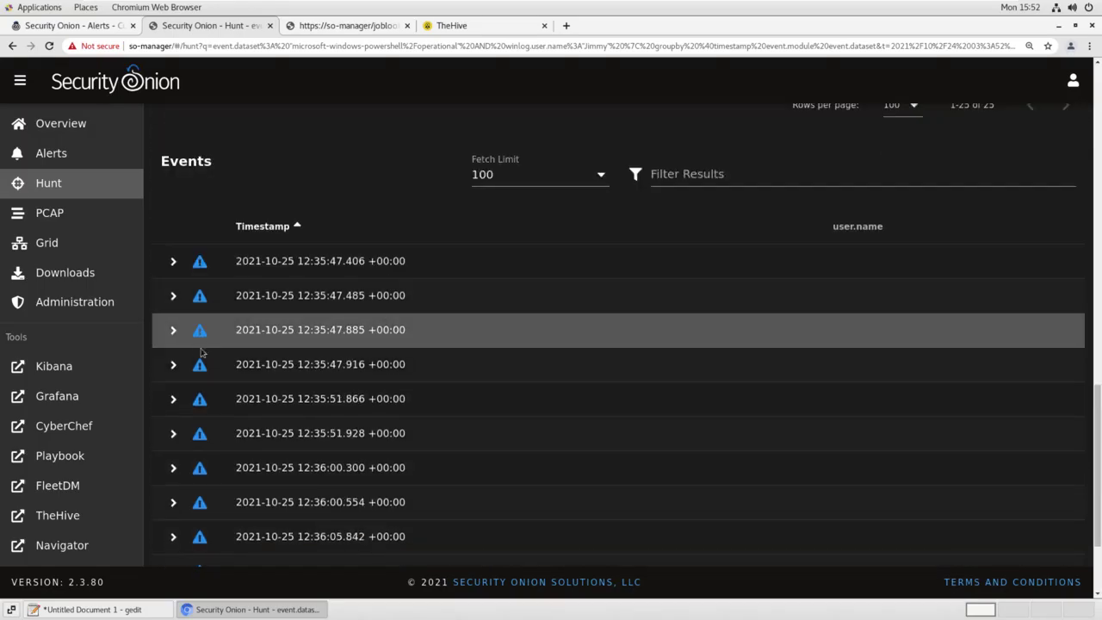
scroll(207, 331, down, 1)
Expand the 12:35:51.928 event and group by winlog.event_data.ScriptBlockText
click(311, 353)
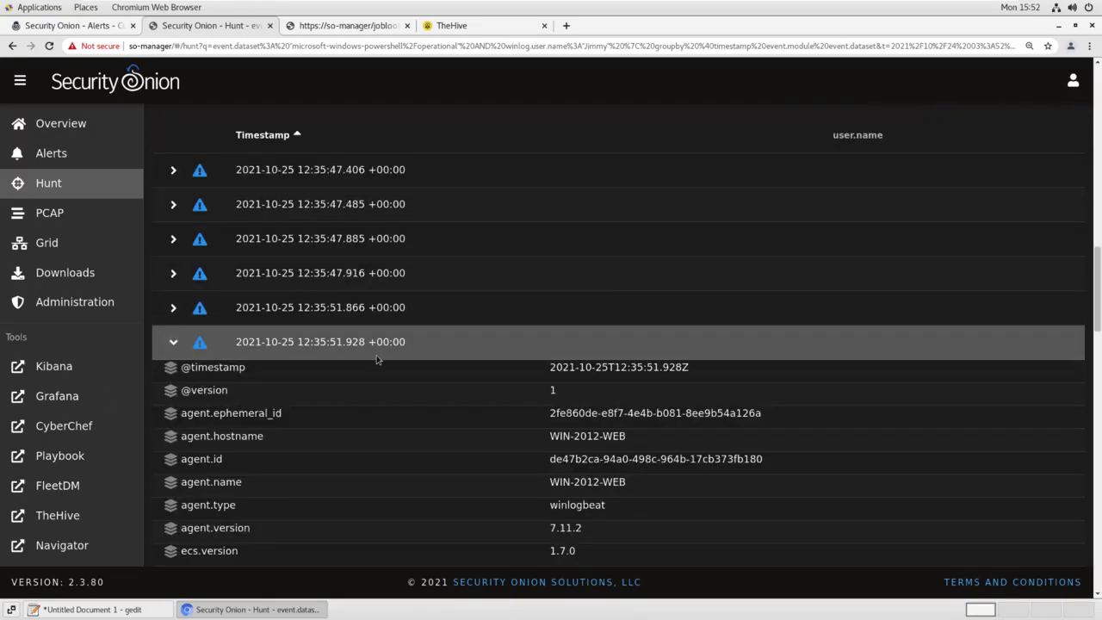
scroll(376, 359, down, 5)
scroll(377, 359, down, 7)
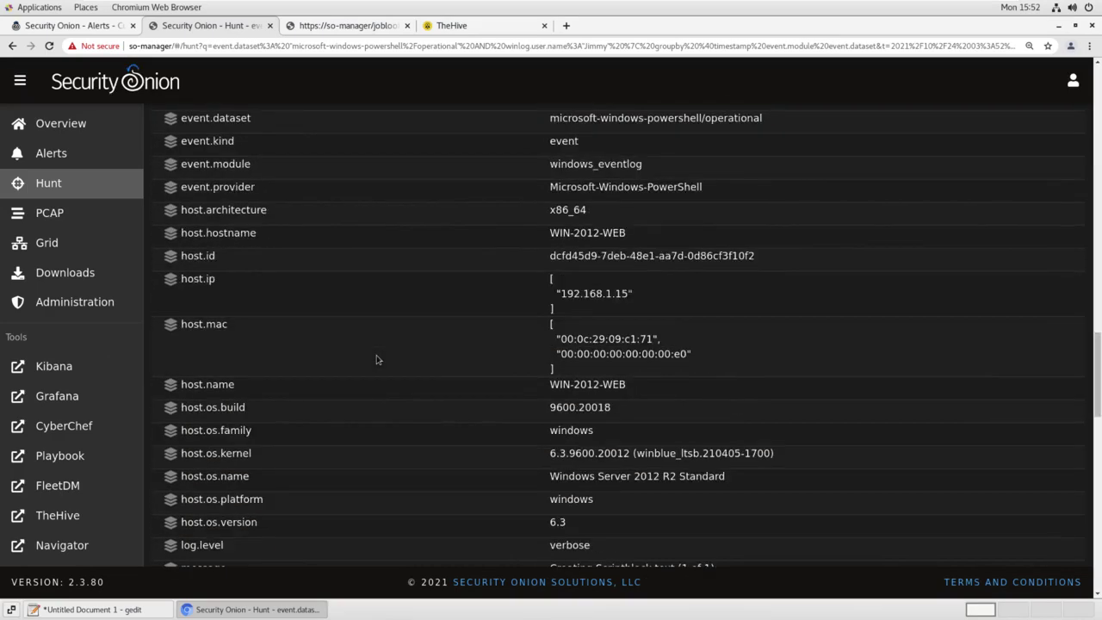
scroll(376, 359, down, 2)
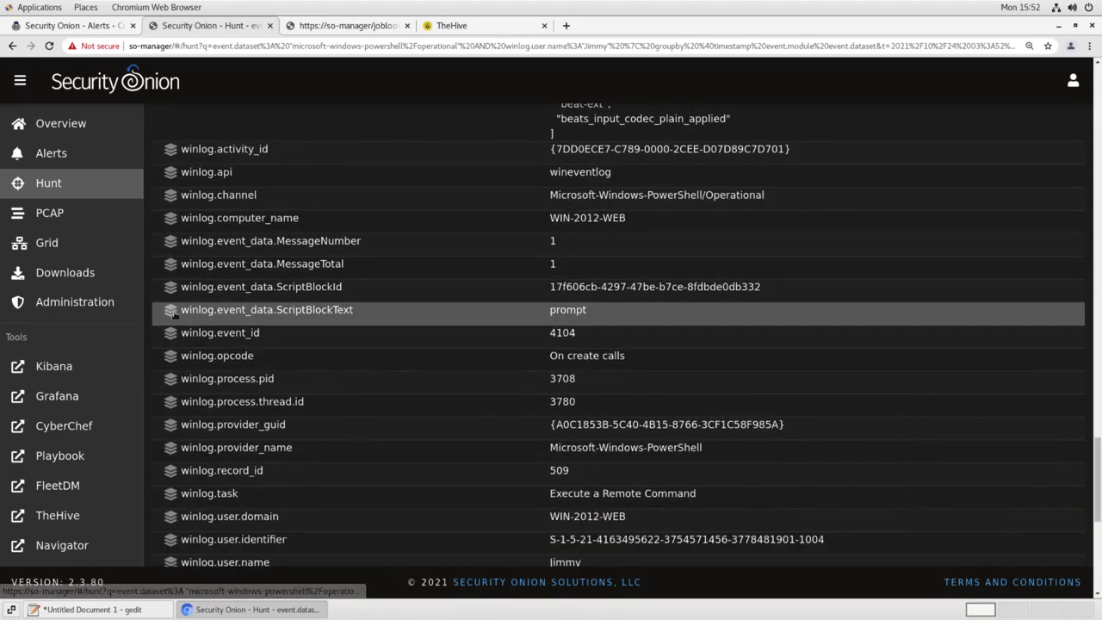
click(171, 311)
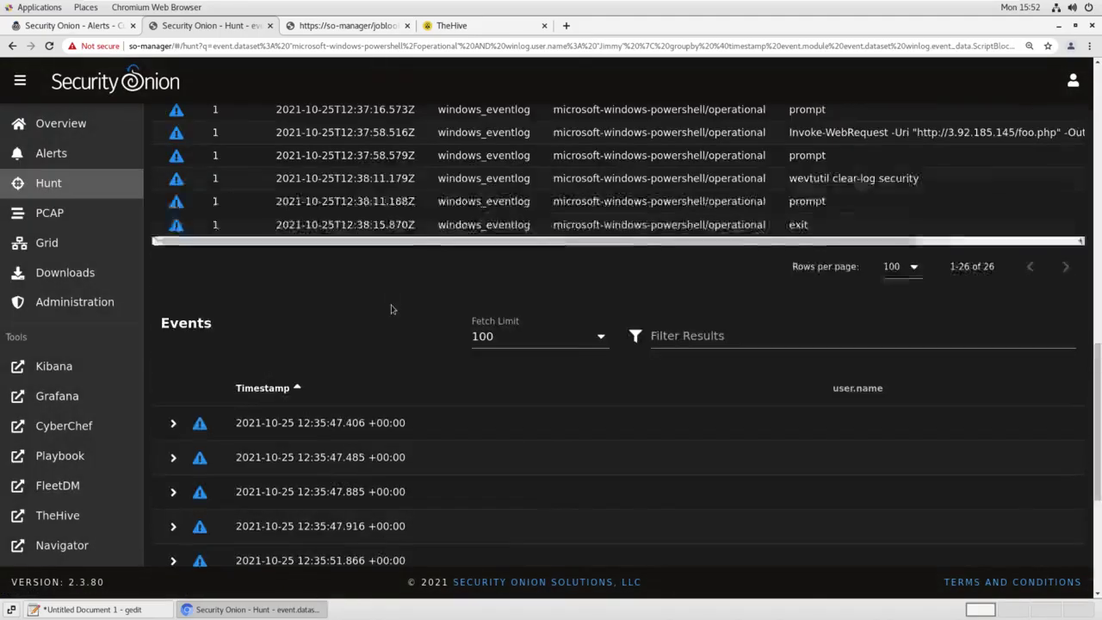
scroll(391, 305, up, 7)
scroll(391, 309, up, 1)
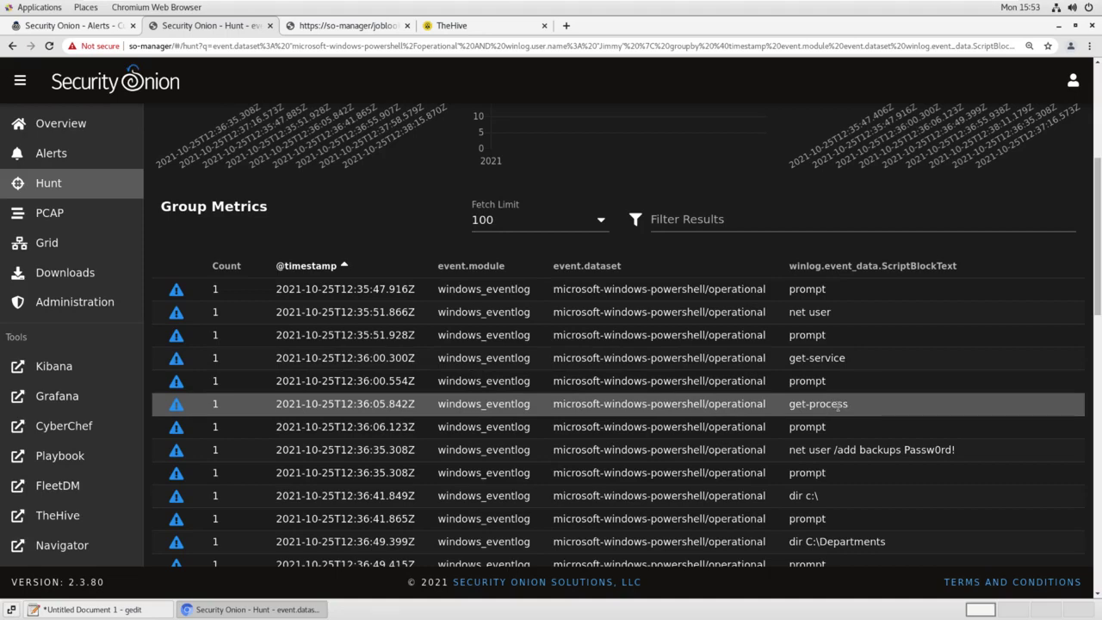
scroll(890, 398, down, 1)
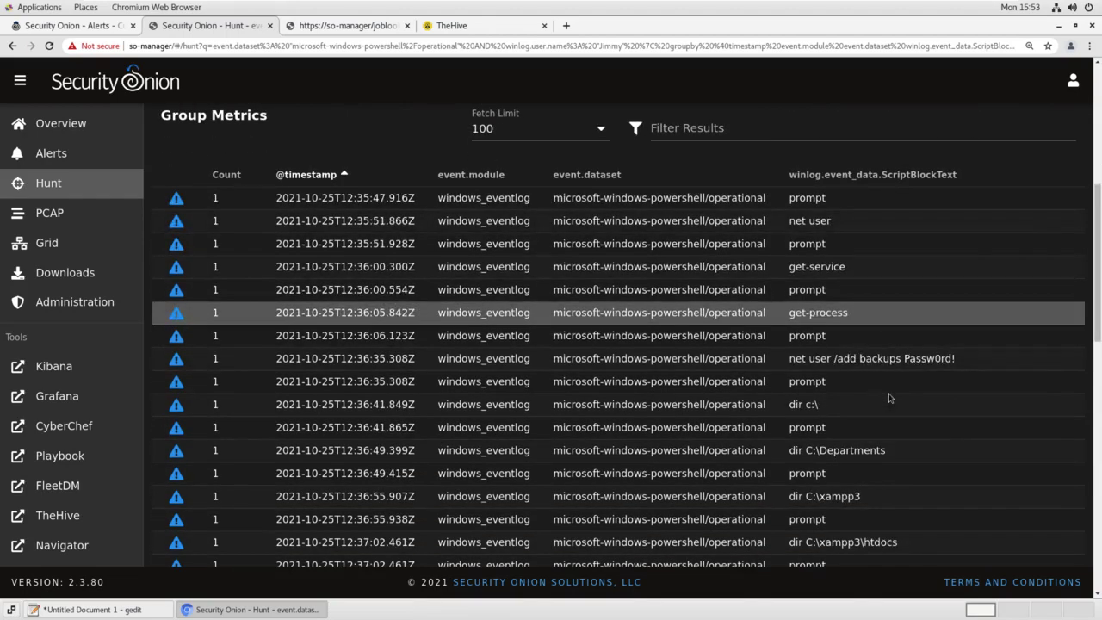
scroll(890, 398, down, 1)
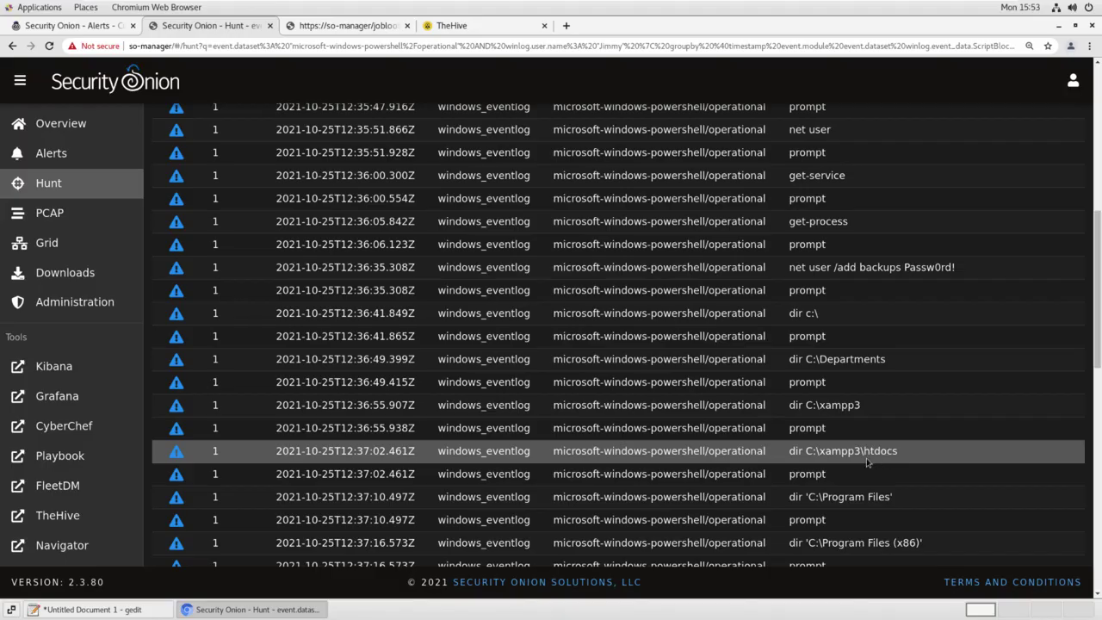
scroll(883, 426, down, 3)
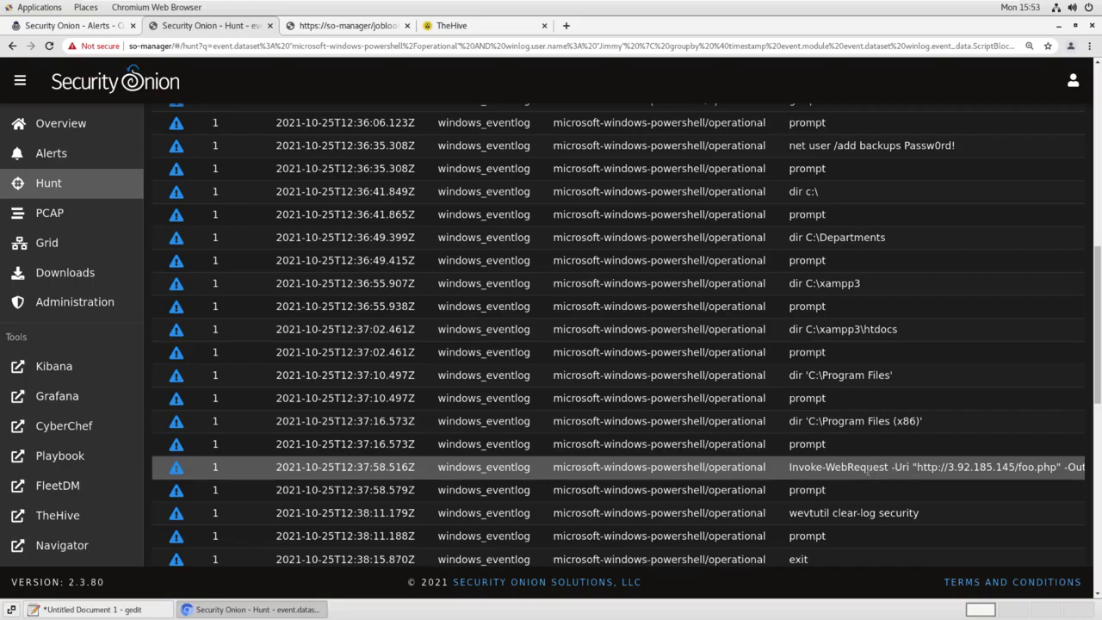
scroll(844, 466, down, 1)
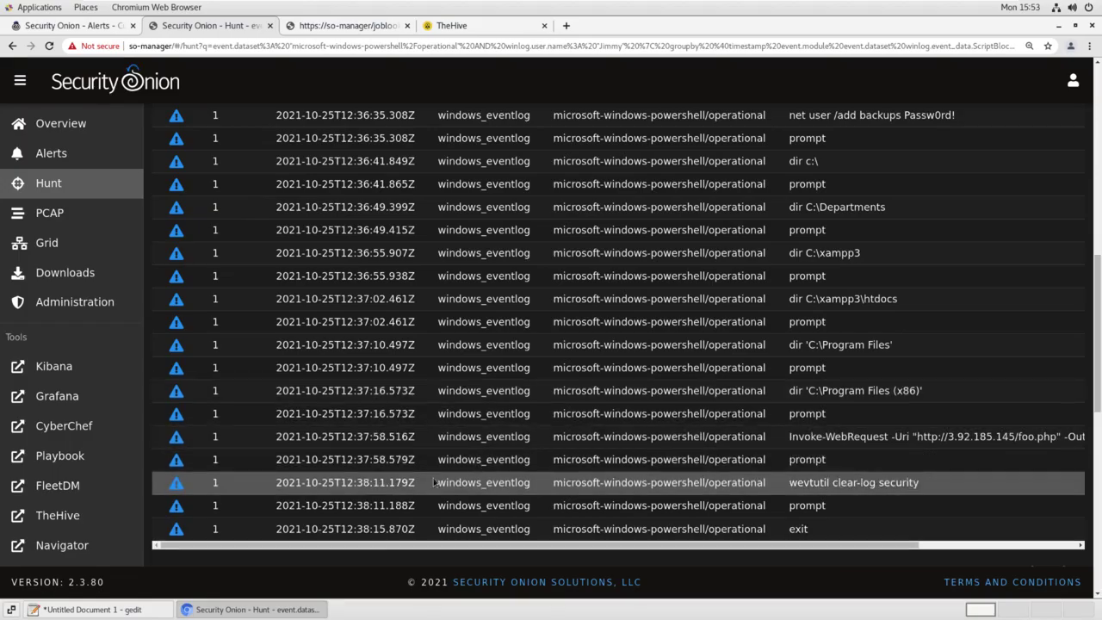
scroll(443, 476, up, 3)
scroll(443, 466, up, 1)
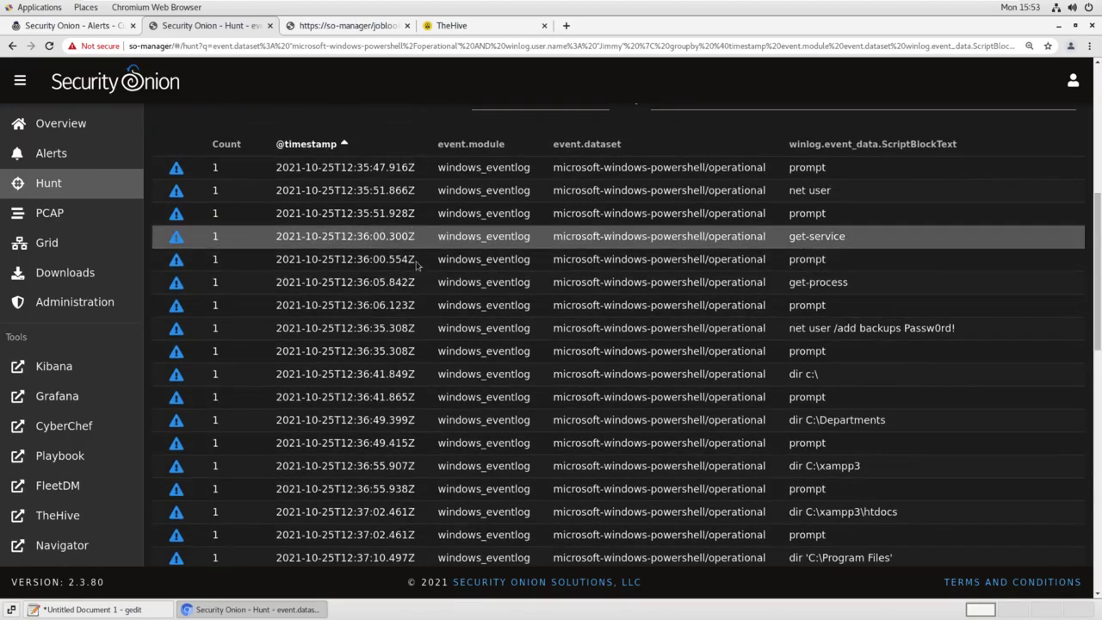
scroll(682, 440, down, 3)
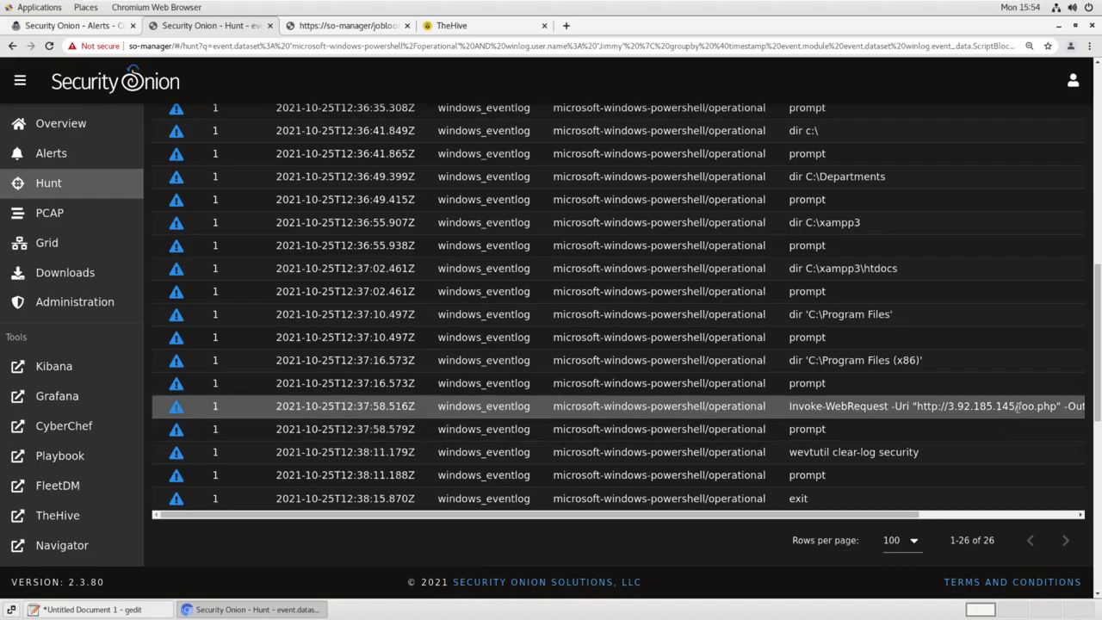
drag(971, 412, 947, 411)
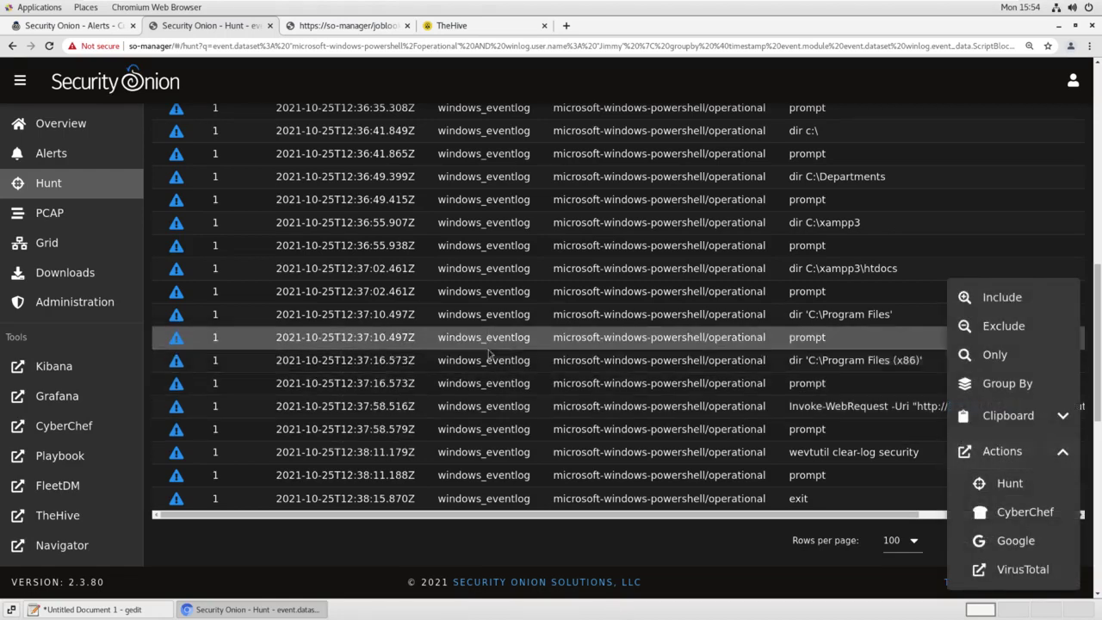
scroll(491, 357, up, 10)
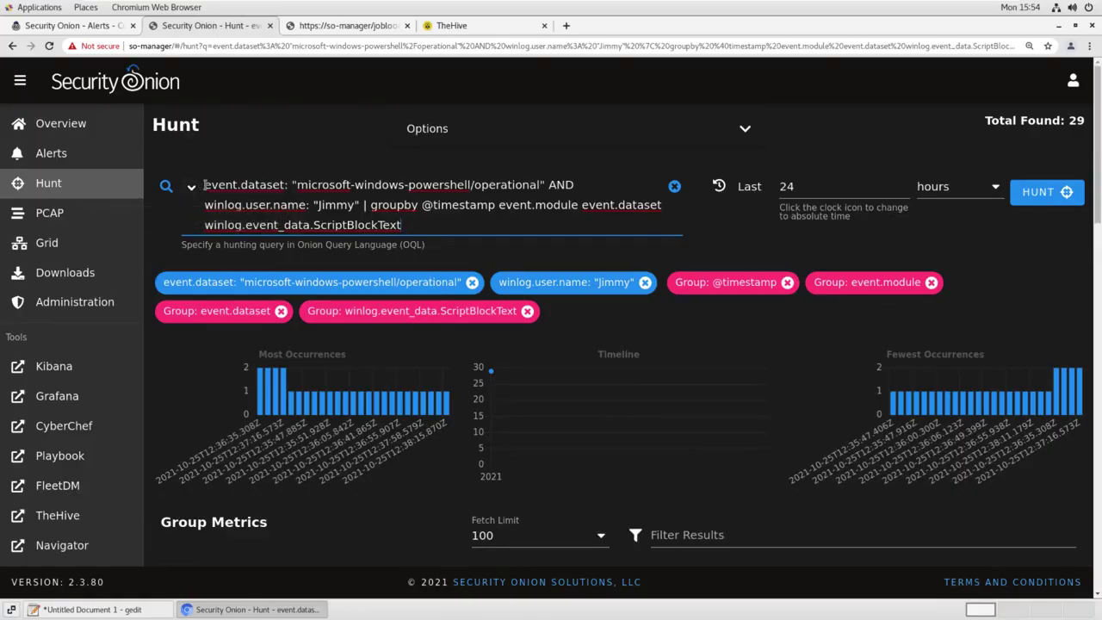
drag(204, 184, 355, 209)
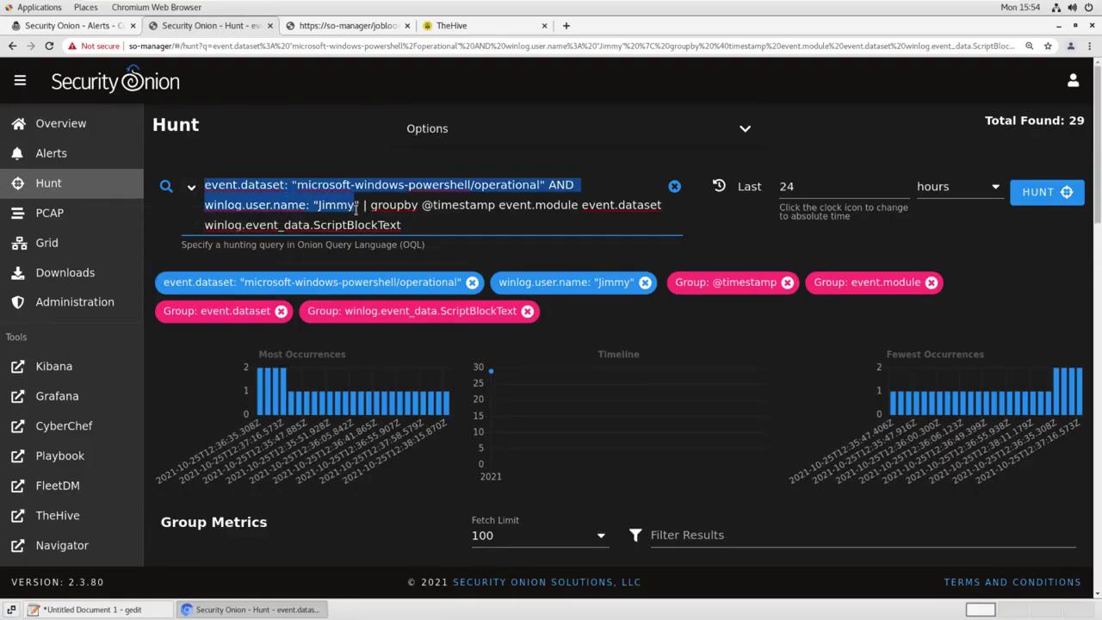
text("3.92.185.145")
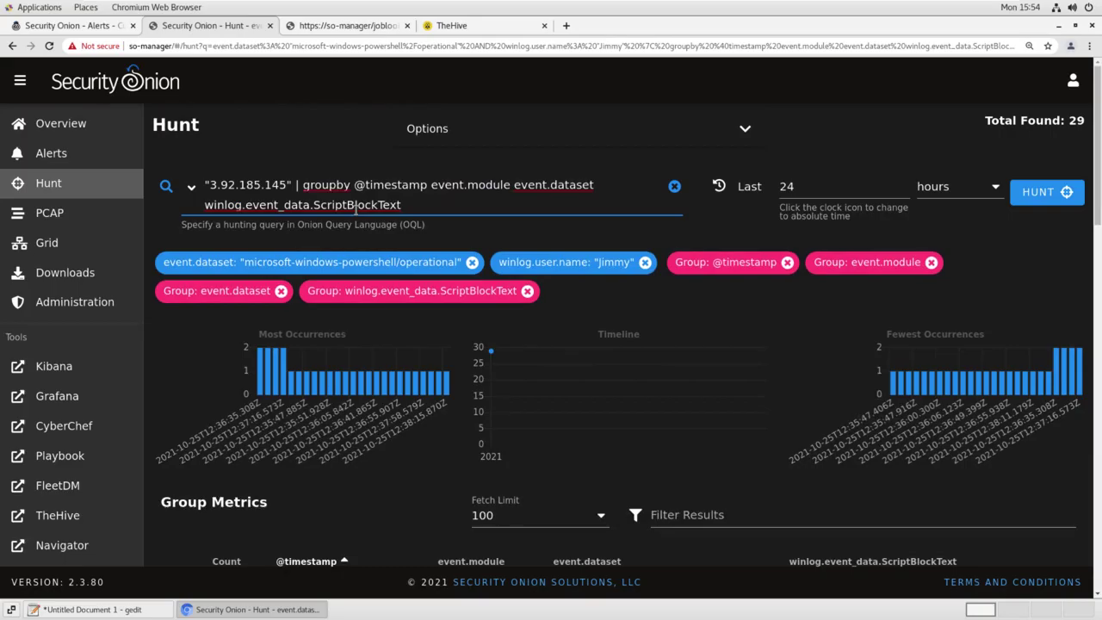
drag(354, 185, 431, 185)
key(BackSpace)
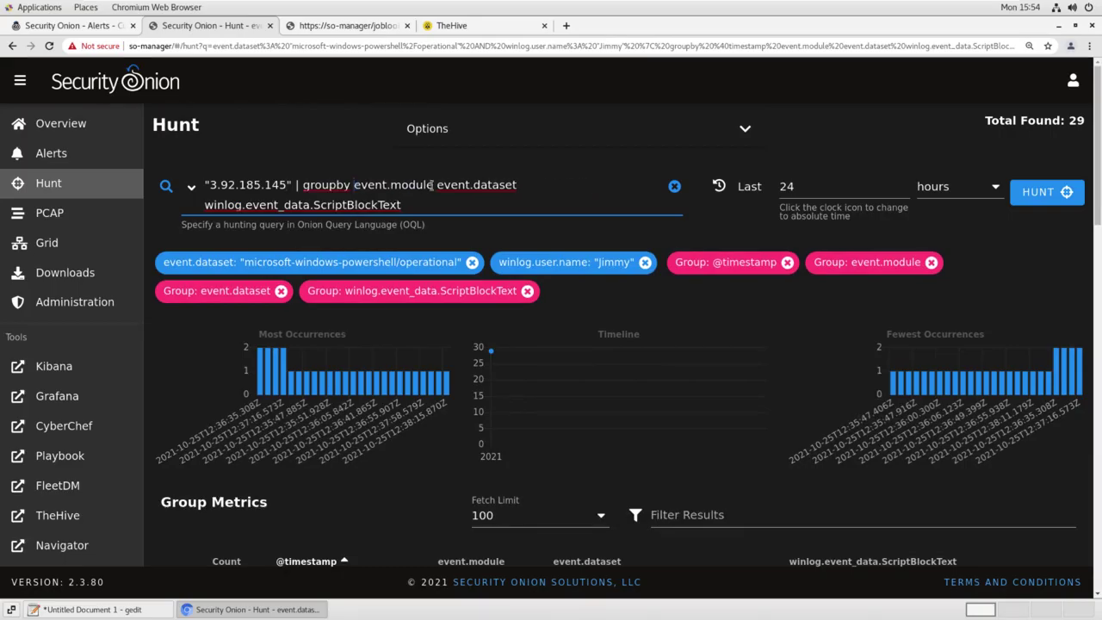
key(shift+End)
key(BackSpace)
key(Return)
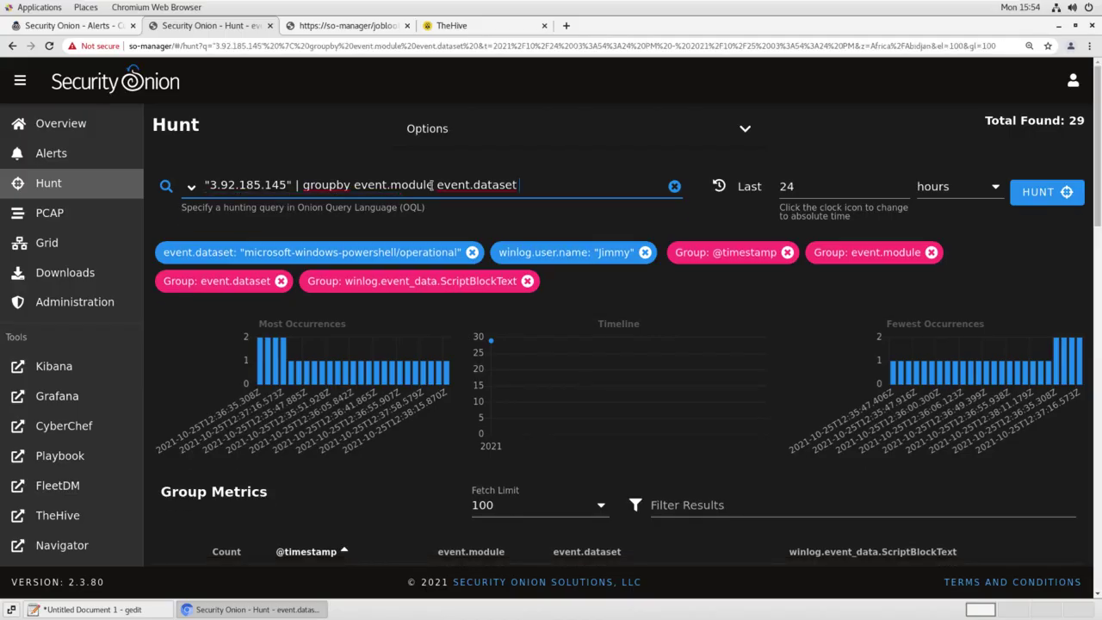
scroll(654, 355, down, 3)
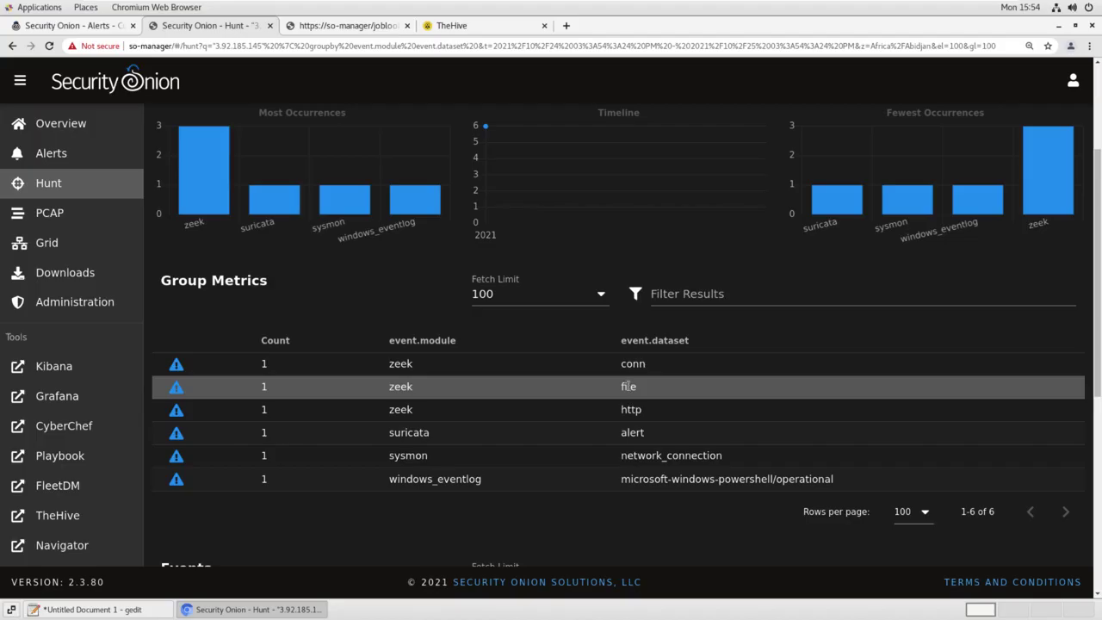
Include only the 'file' dataset in the 3.92.185.145 hunt
click(628, 386)
click(663, 295)
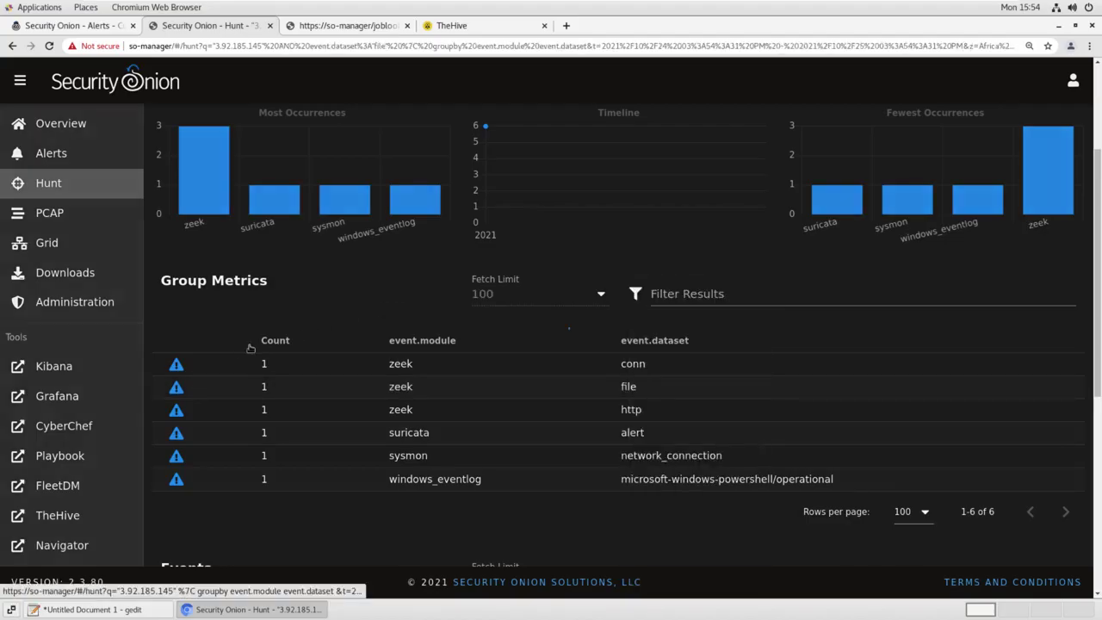
scroll(245, 348, down, 3)
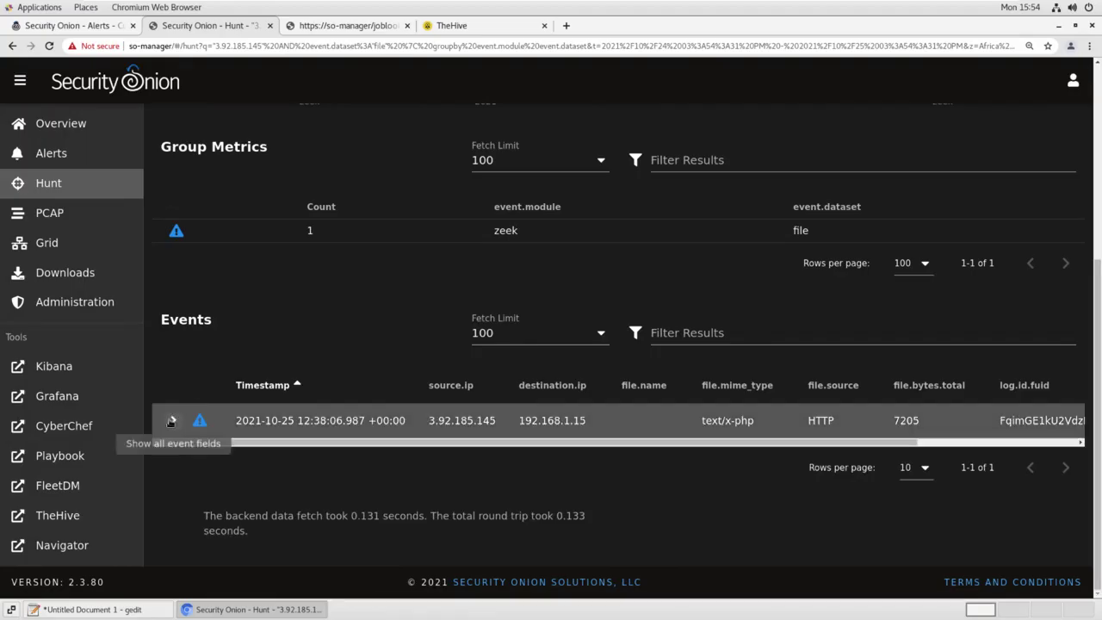
Expand the 7205-byte foo.php file event and select its MD5 760265faefb92e8249231f03630afc1f
click(171, 422)
scroll(323, 344, up, 5)
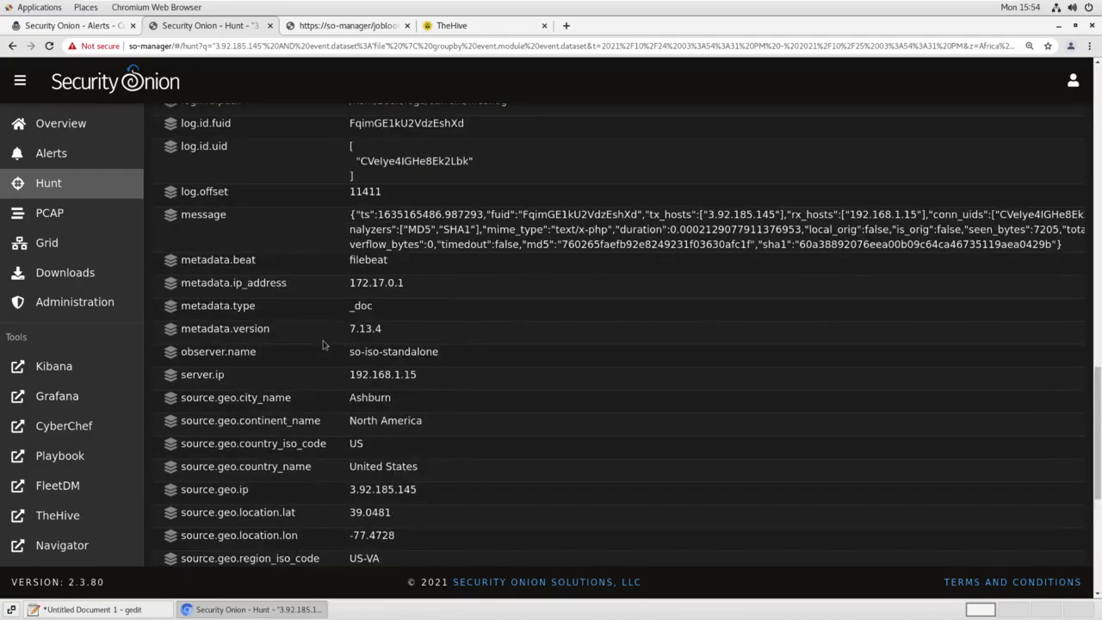
scroll(323, 344, up, 4)
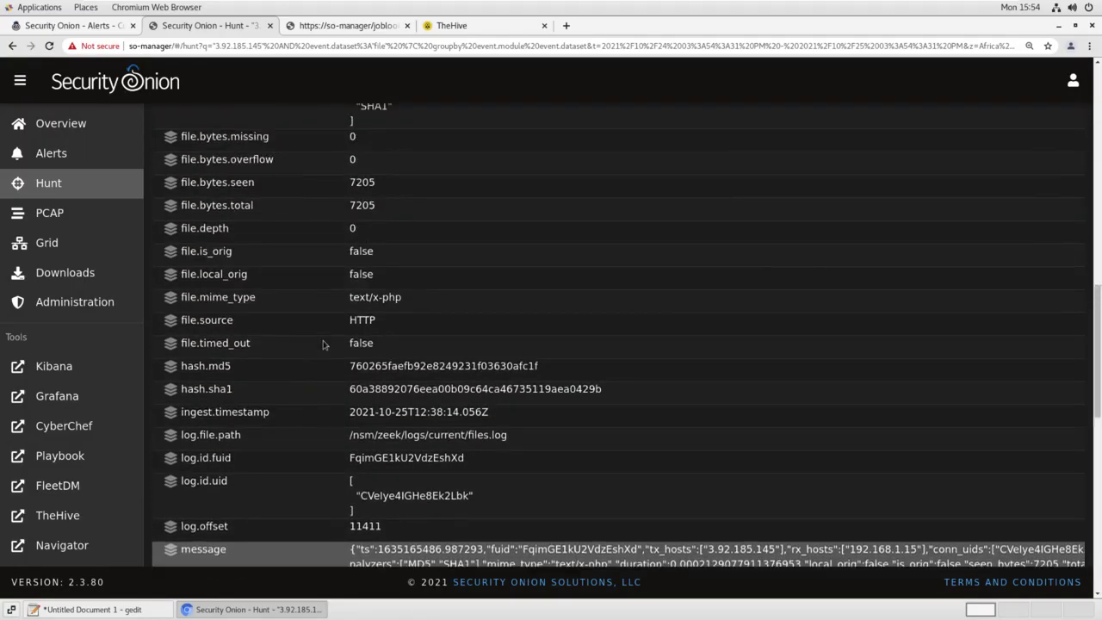
scroll(323, 344, up, 1)
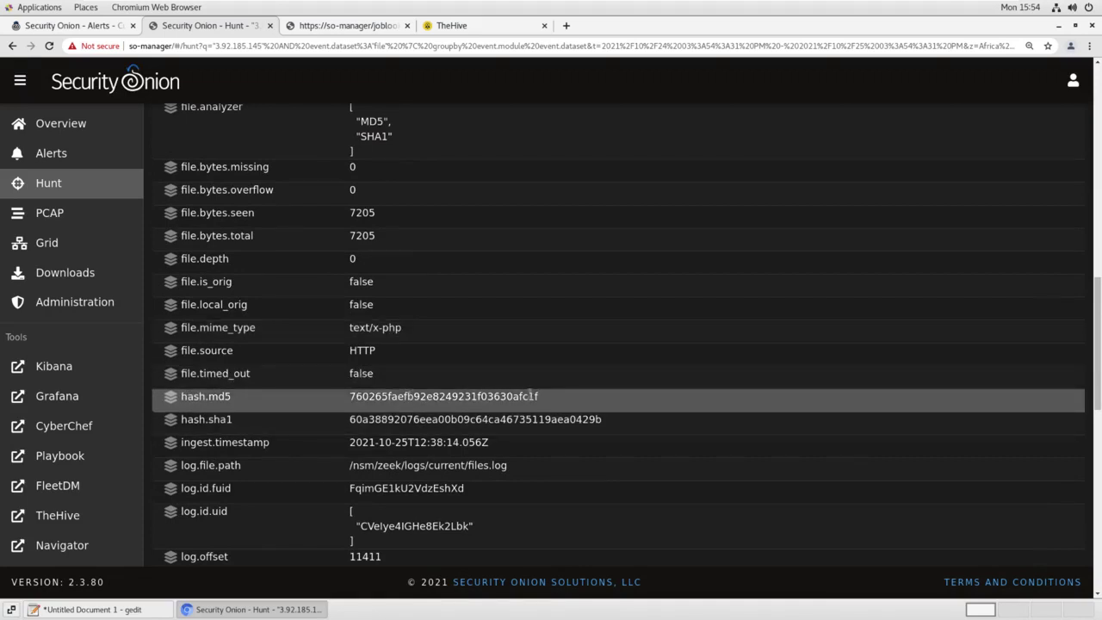
drag(549, 398, 351, 396)
key(ctrl+c)
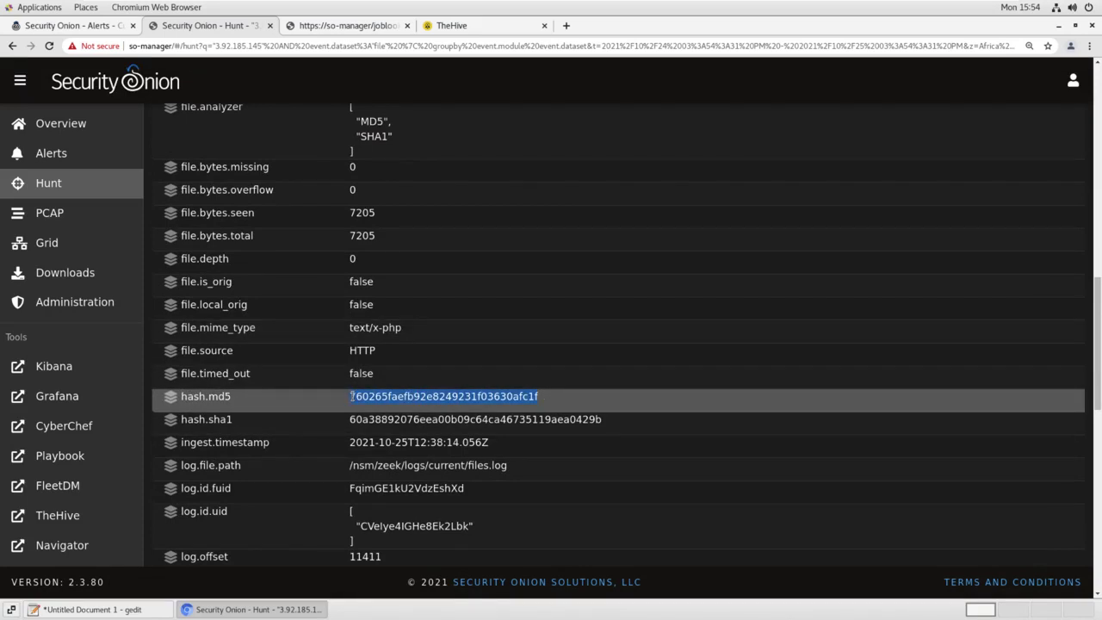
Add MD5 760265faefb92e8249231f03630afc1f to Case #15 as a sighted hash observable described 'webshell hash'
click(467, 19)
click(112, 140)
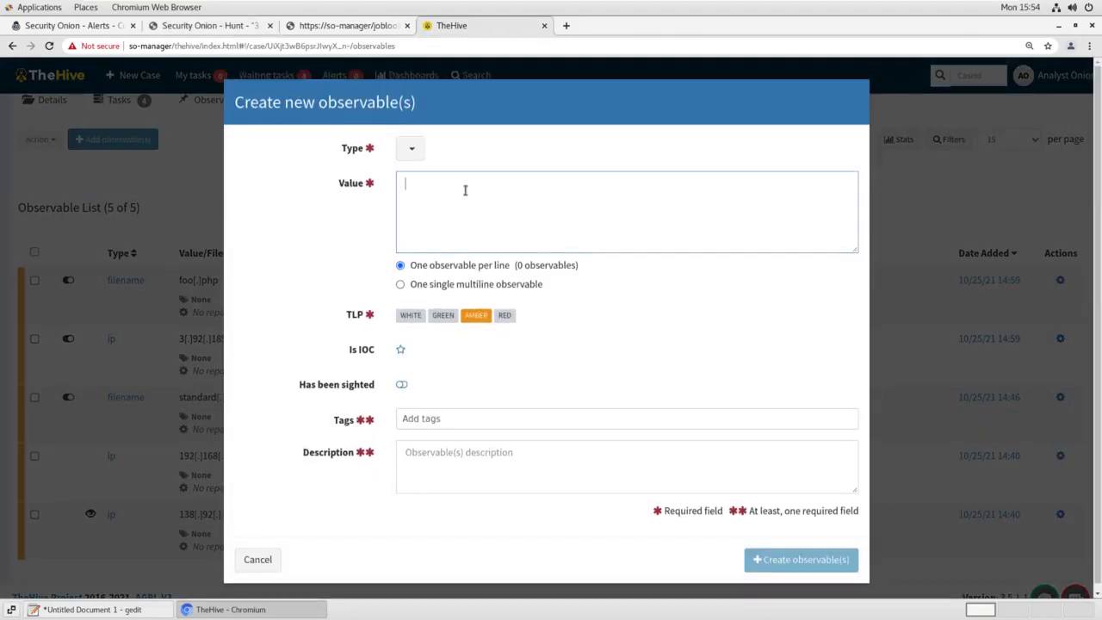
click(412, 148)
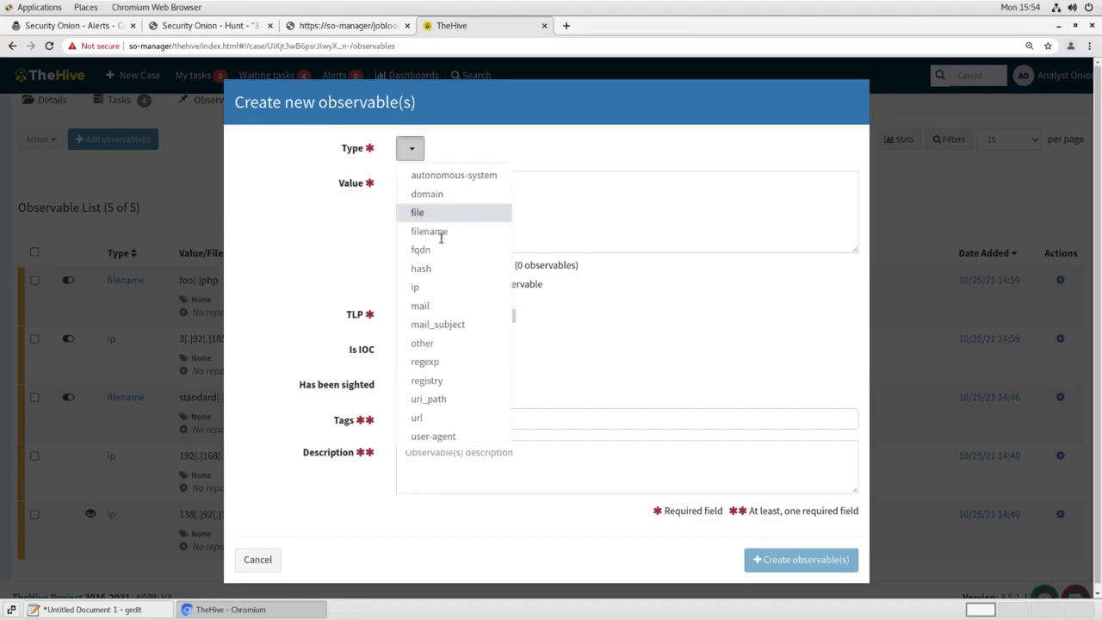
click(439, 274)
click(450, 217)
key(ctrl+v)
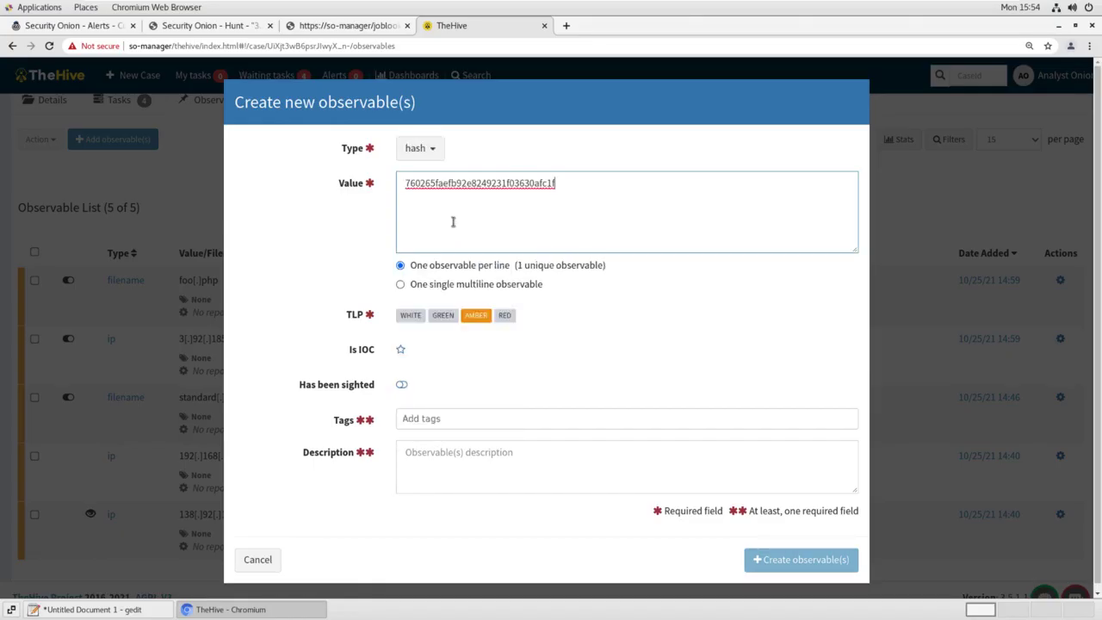
click(560, 459)
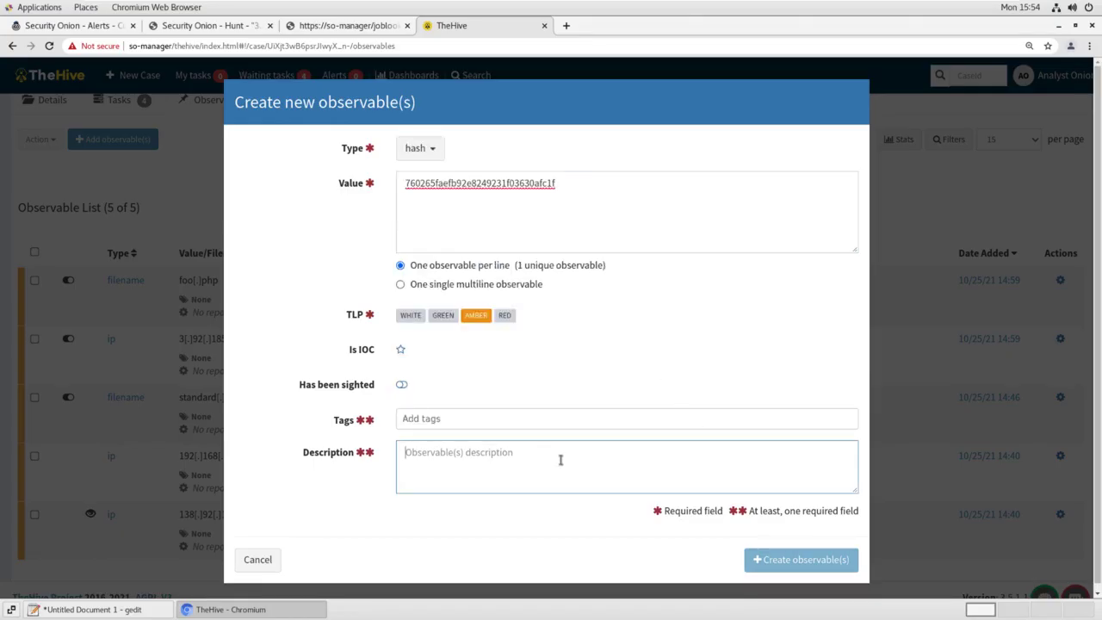
text(webshell hash)
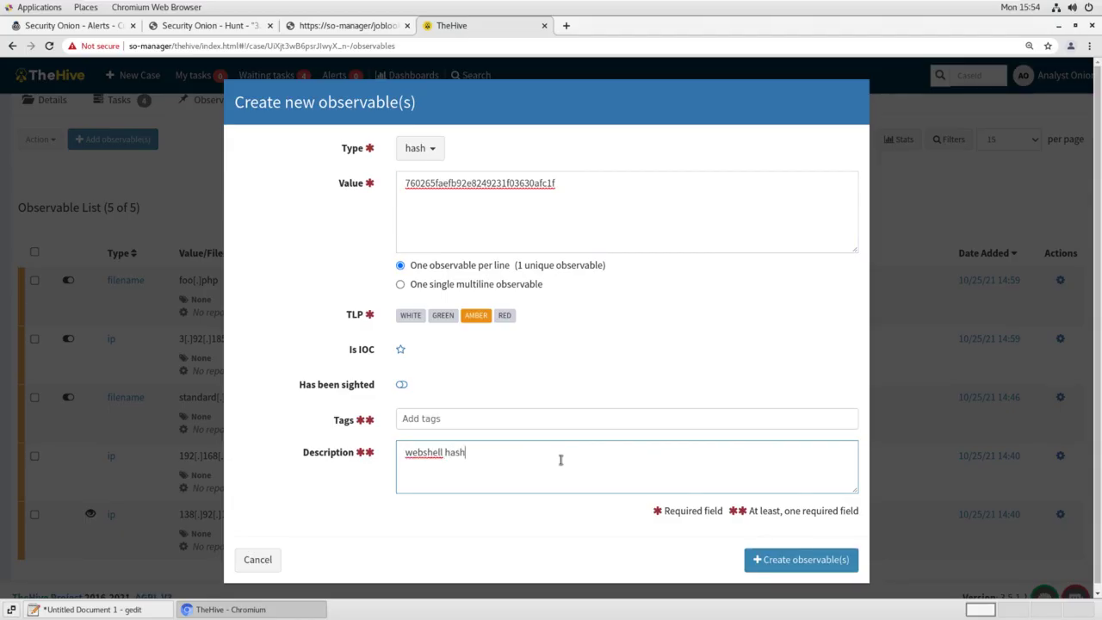
click(407, 388)
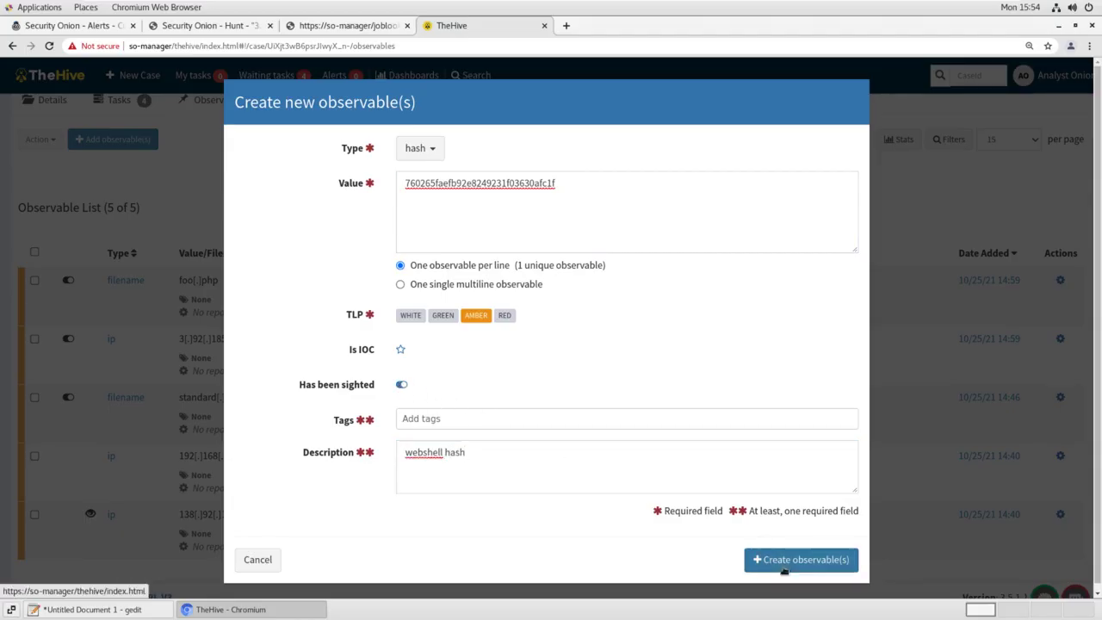
click(809, 562)
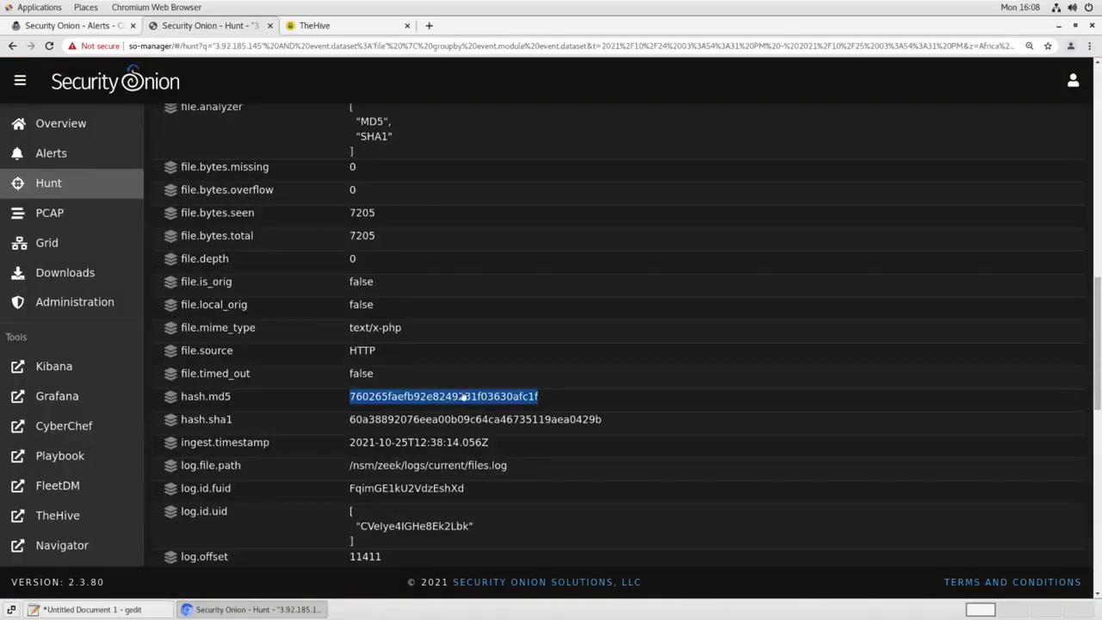
Pull the PCAP for the hash's file transfer and view the GET /foo.php transcript
click(449, 397)
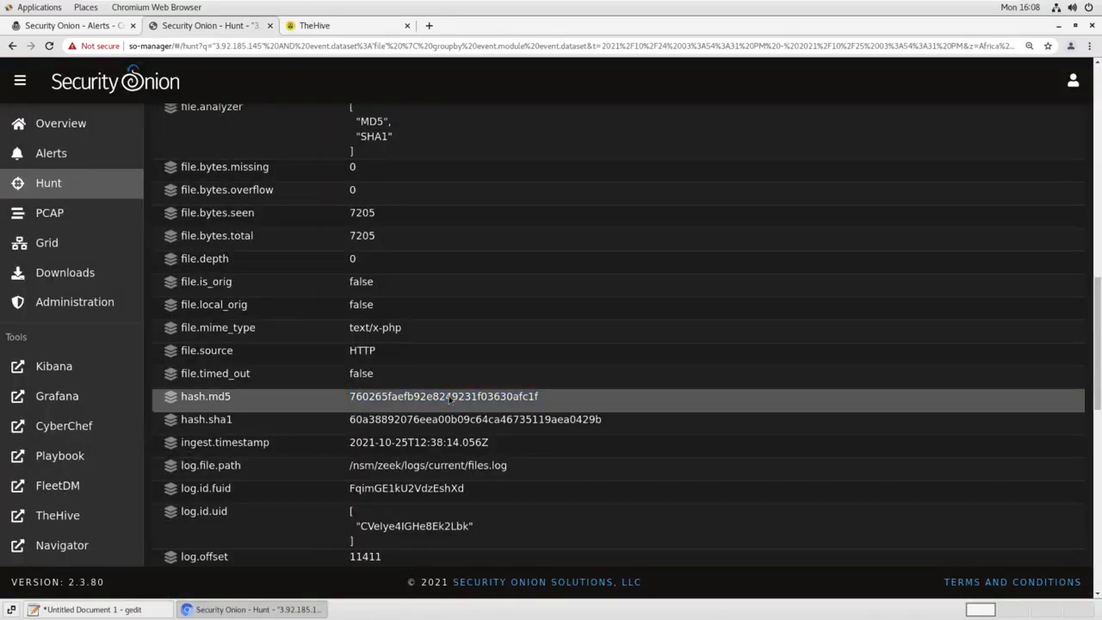
click(519, 482)
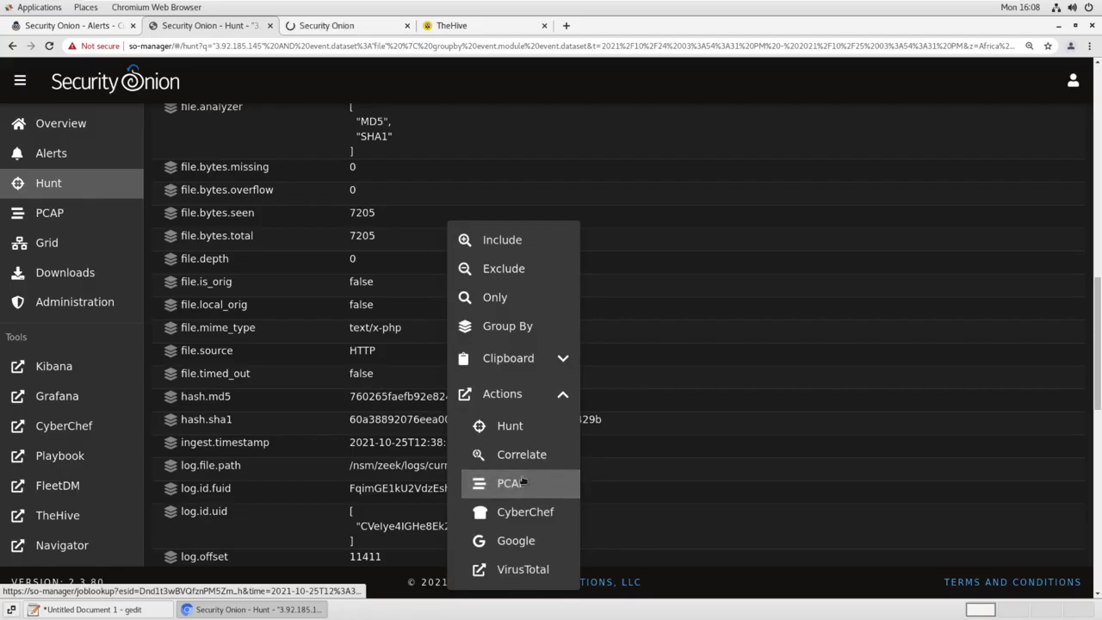
click(349, 27)
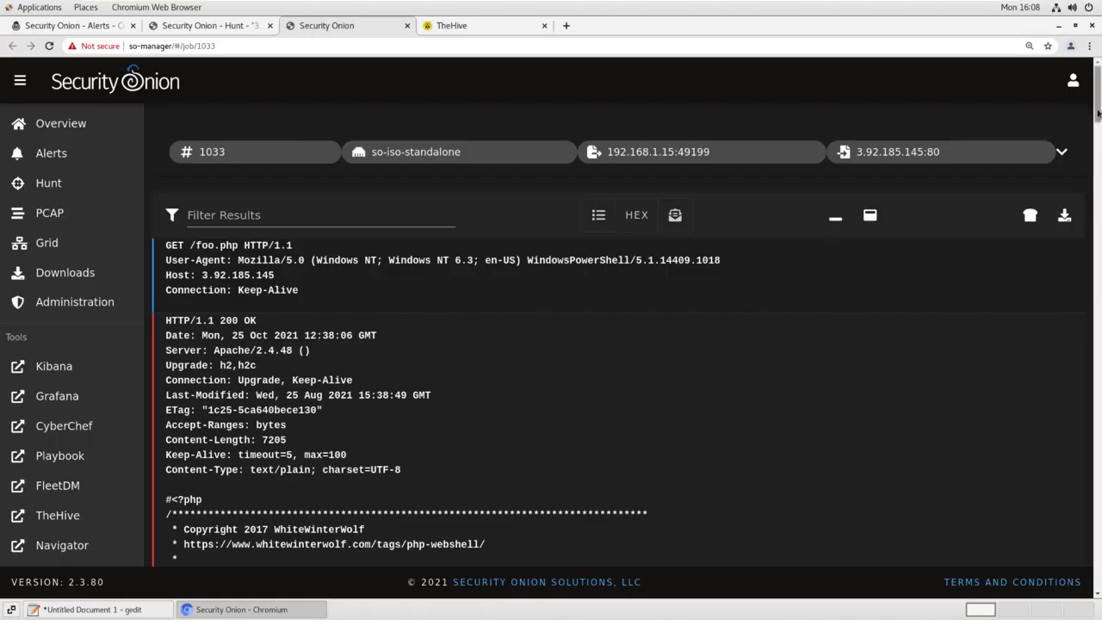
Review the WhiteWinterWolf webshell PHP code in the transcript, then go back to Case #15's tasks
scroll(1099, 115, down, 4)
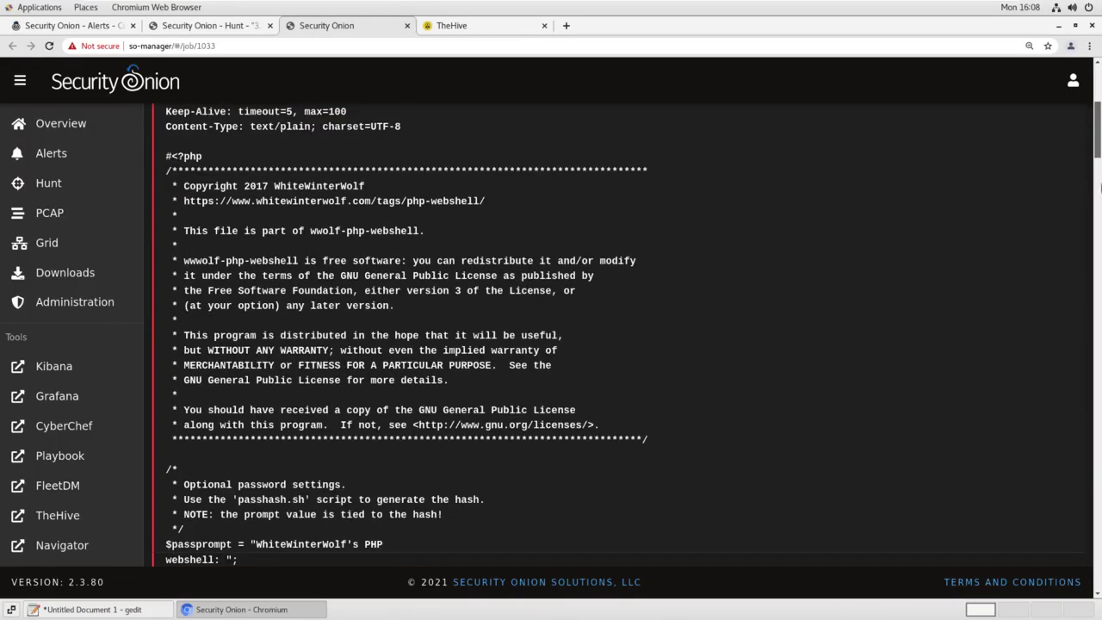
scroll(258, 233, down, 15)
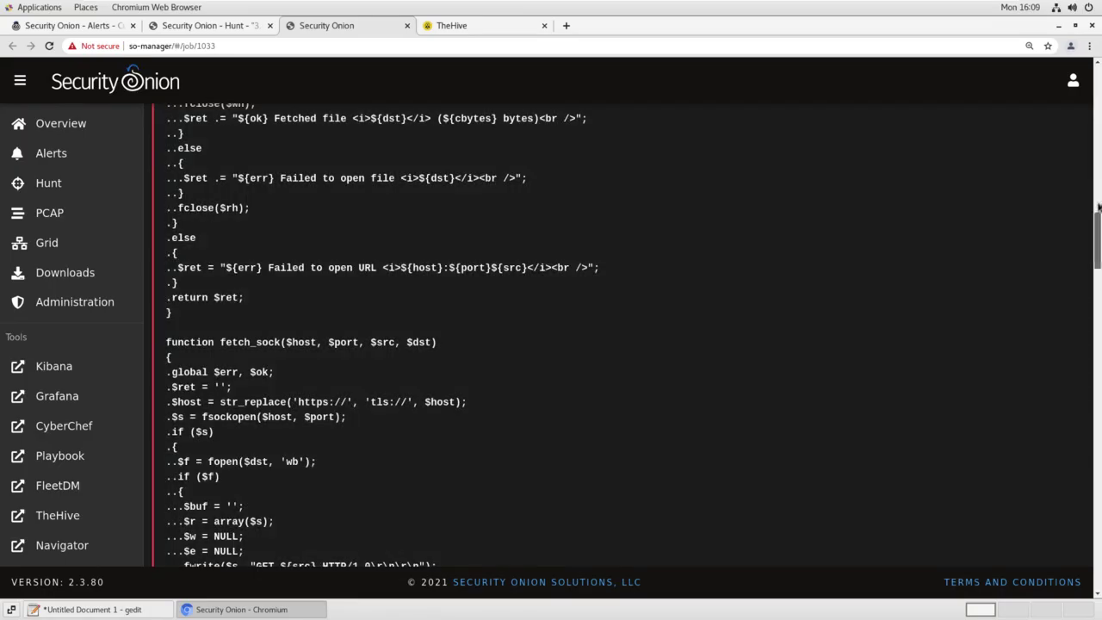
drag(1097, 234, 1098, 151)
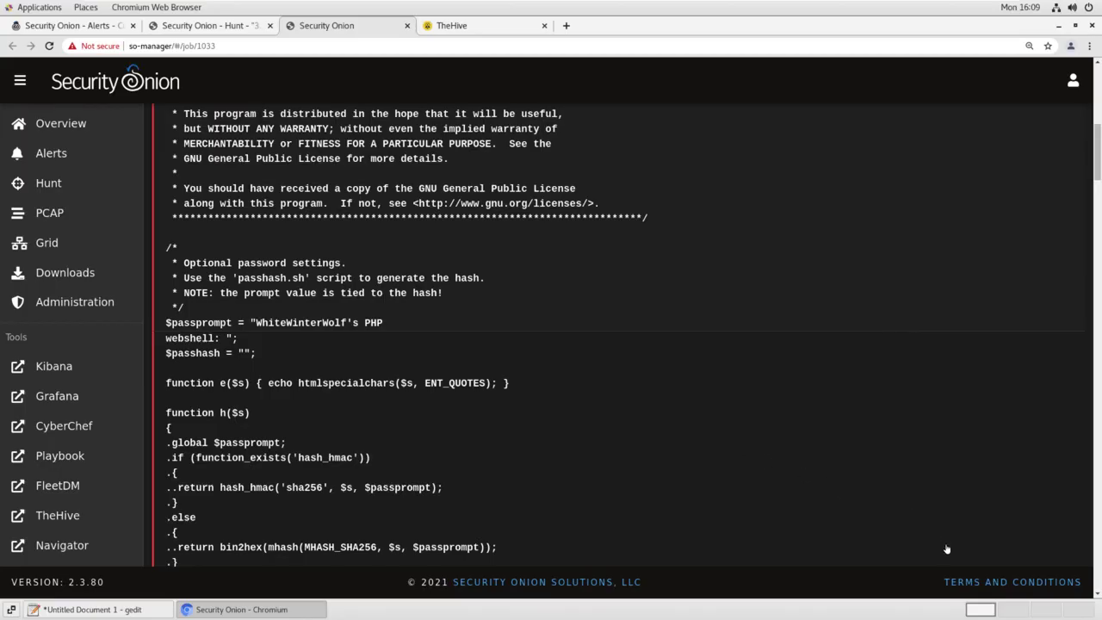
click(495, 30)
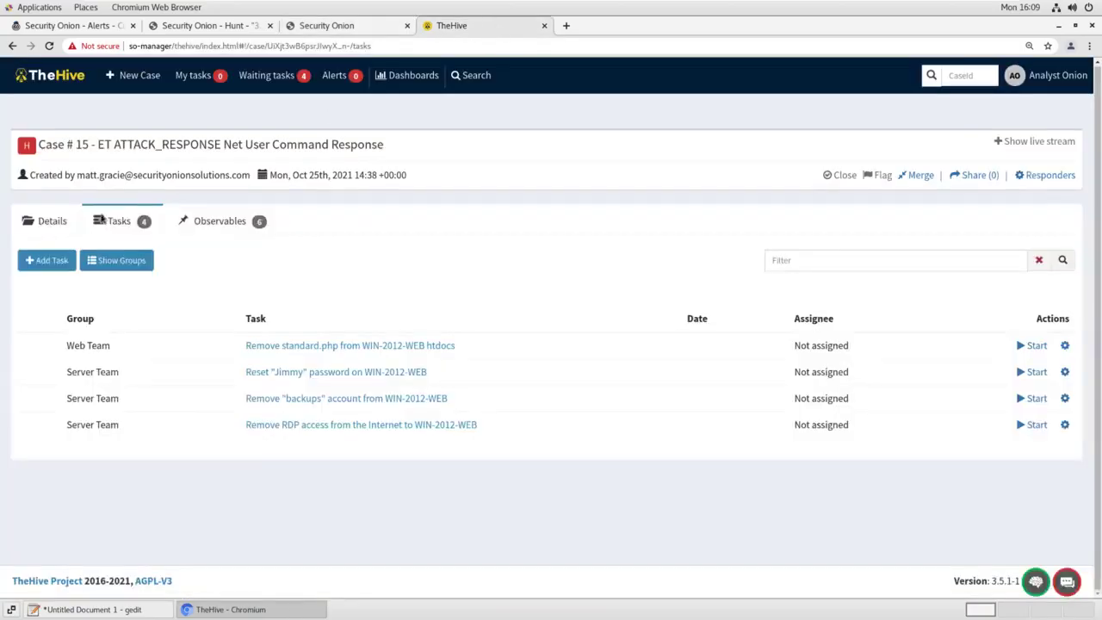